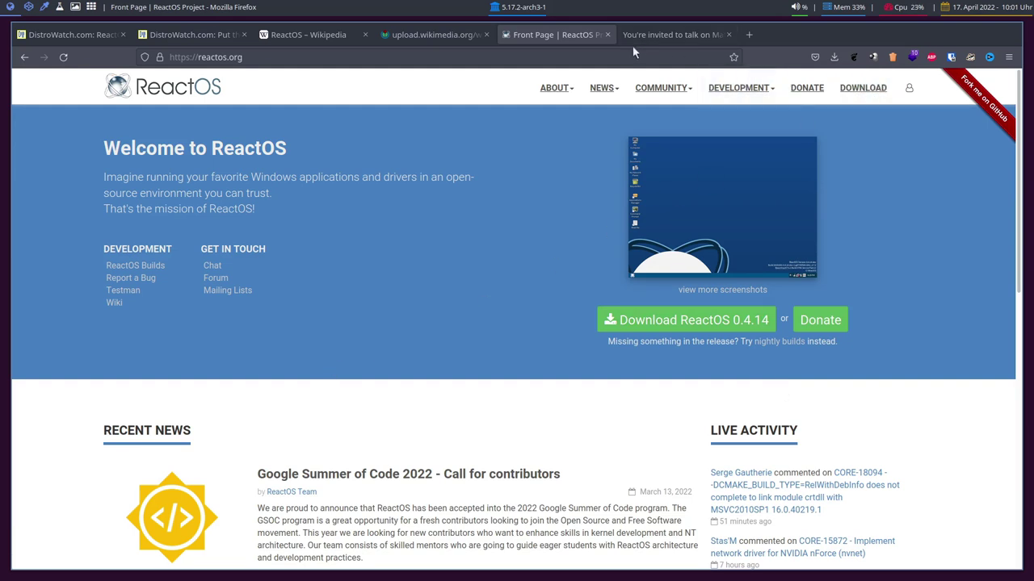
- Go to the ReactOS 0.4.14 download page from the reactos.org front page and skim it
left_click(675, 322)
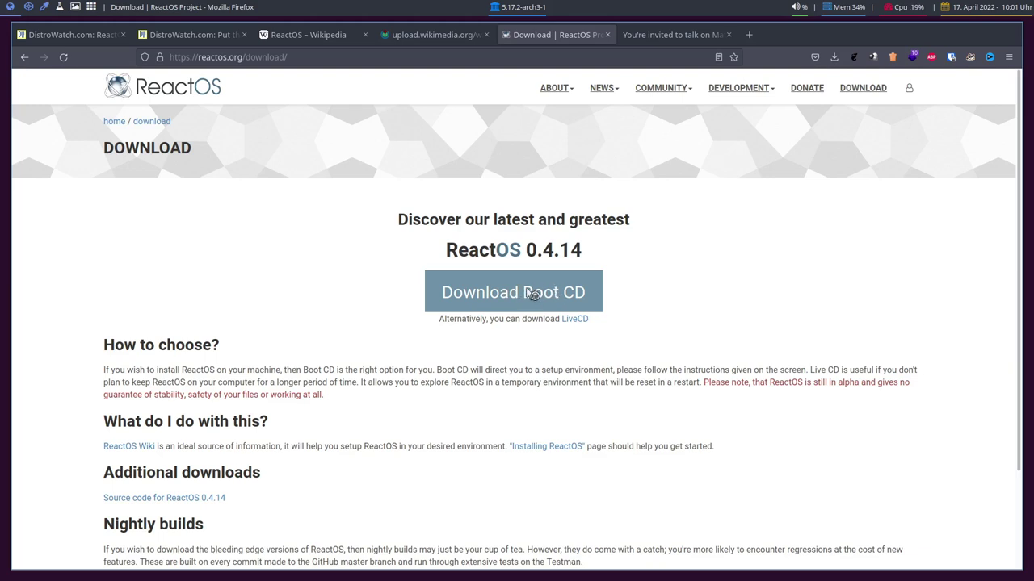
scroll(393, 282, "down", 3)
scroll(394, 282, "up", 3)
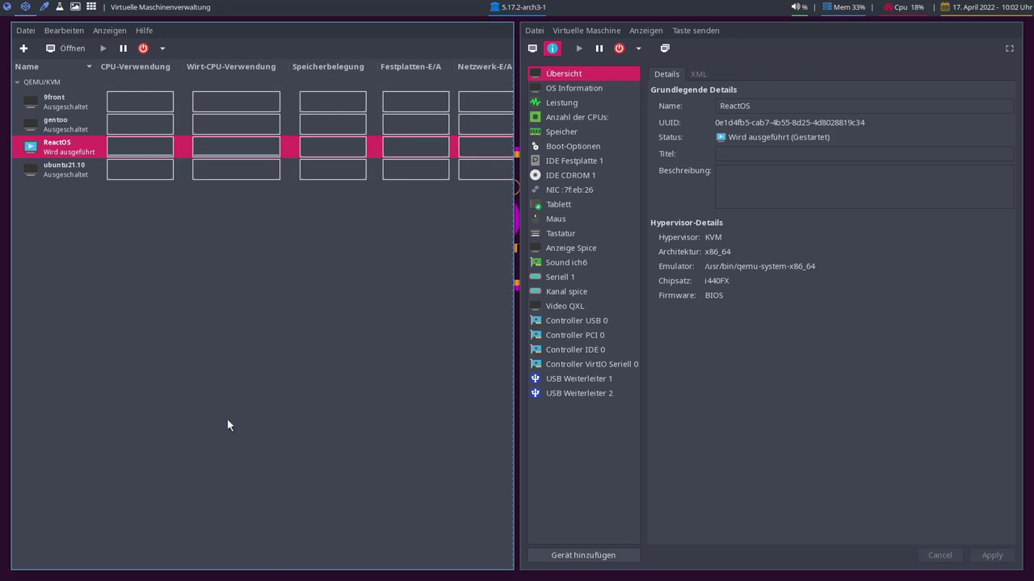
- Select the BIOS firmware value in the ReactOS VM's overview details
double_click(712, 296)
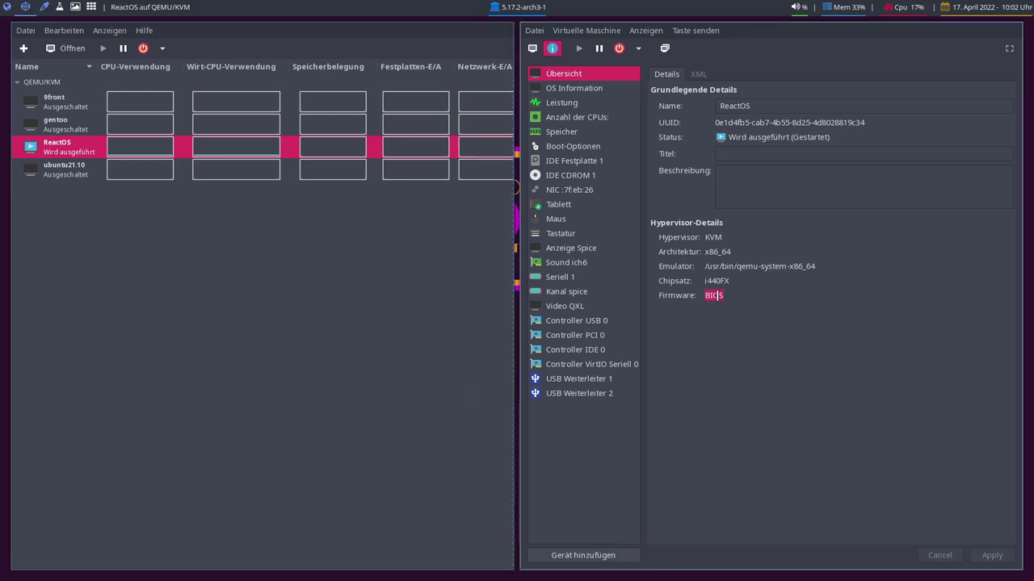
left_click(713, 295)
key("ctrl+a")
left_click(722, 296)
- Show the ReactOS VM's graphical console and make it fill the screen
left_click(532, 47)
left_click(565, 178)
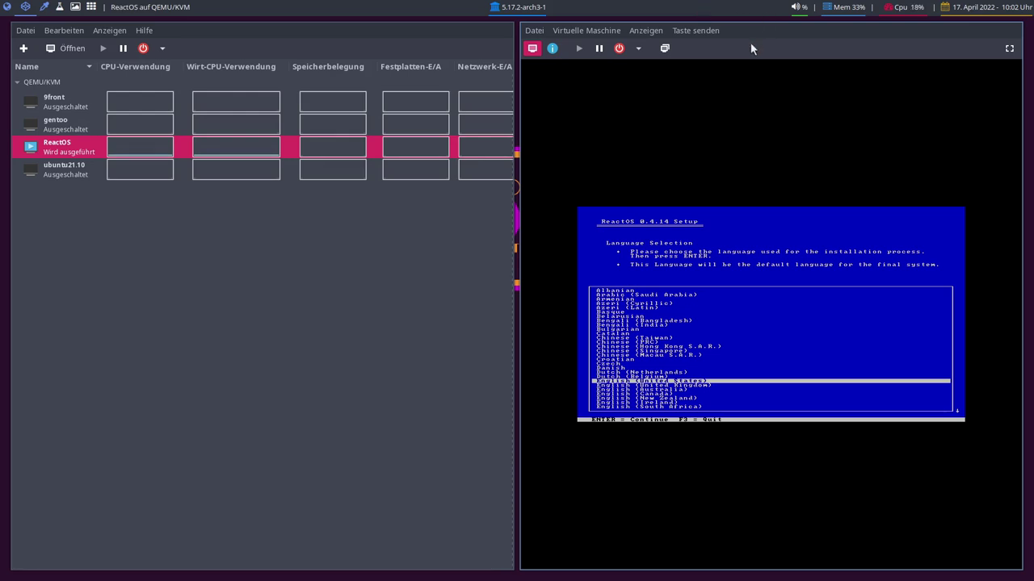
left_click(1009, 48)
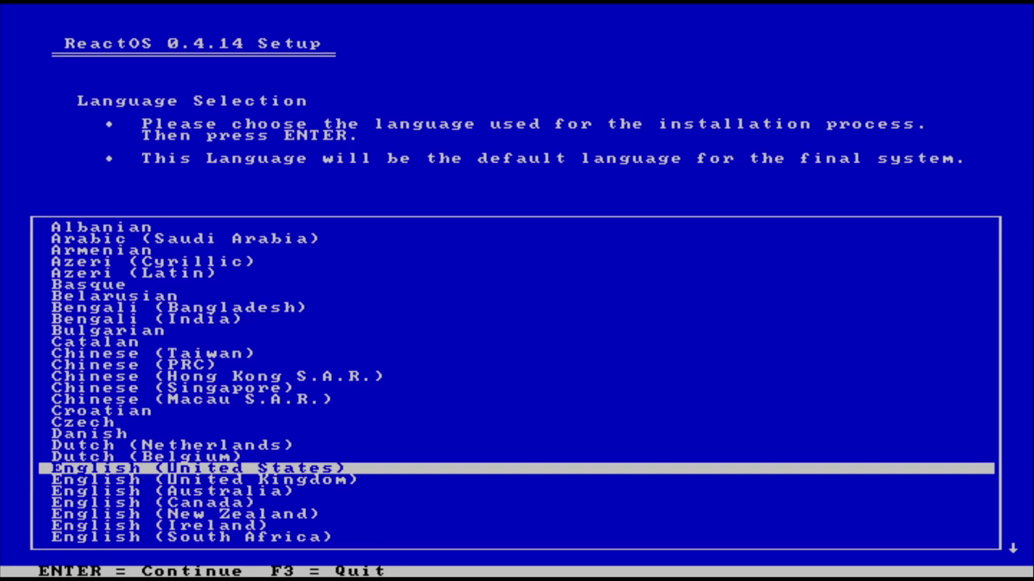
- Browse the language list and confirm German (Germany) as the setup language
key("Up")
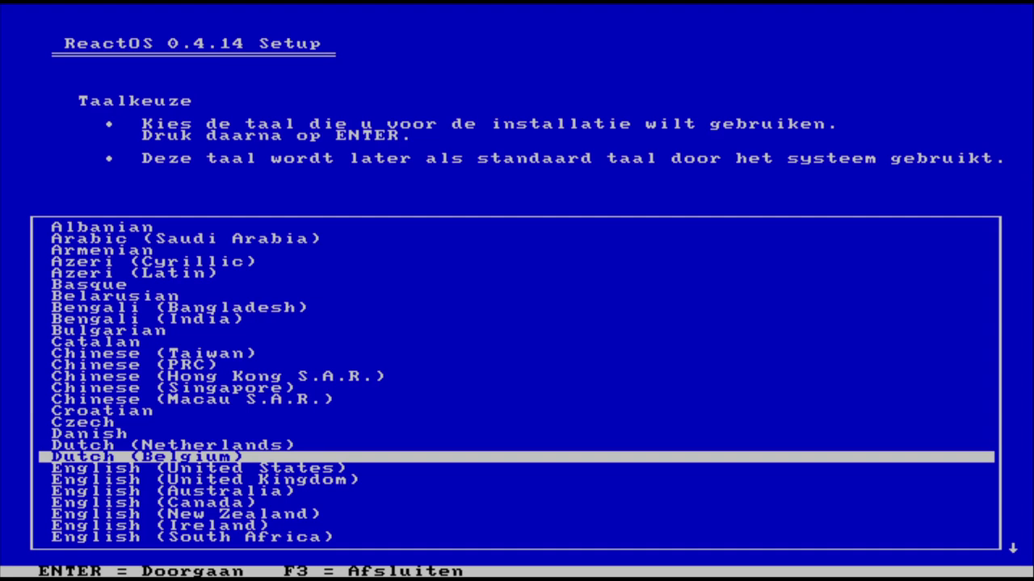
key("Down")
key("Down")
key("Down")
key("Down")
key("Down")
key("Down")
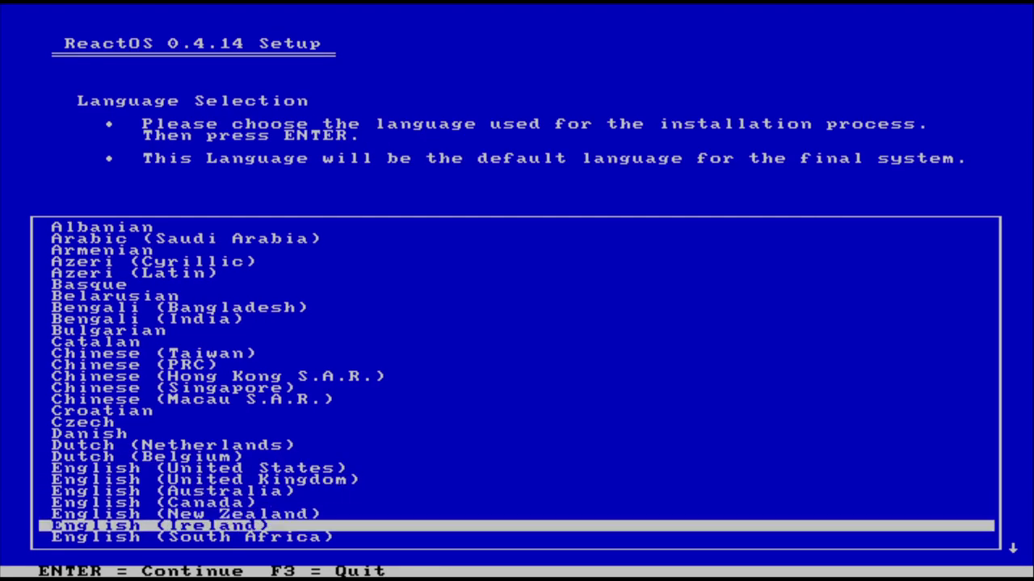
key("Down")
key("Down")
key("Down")
key("Down")
key("Down")
key("Down")
key("Down")
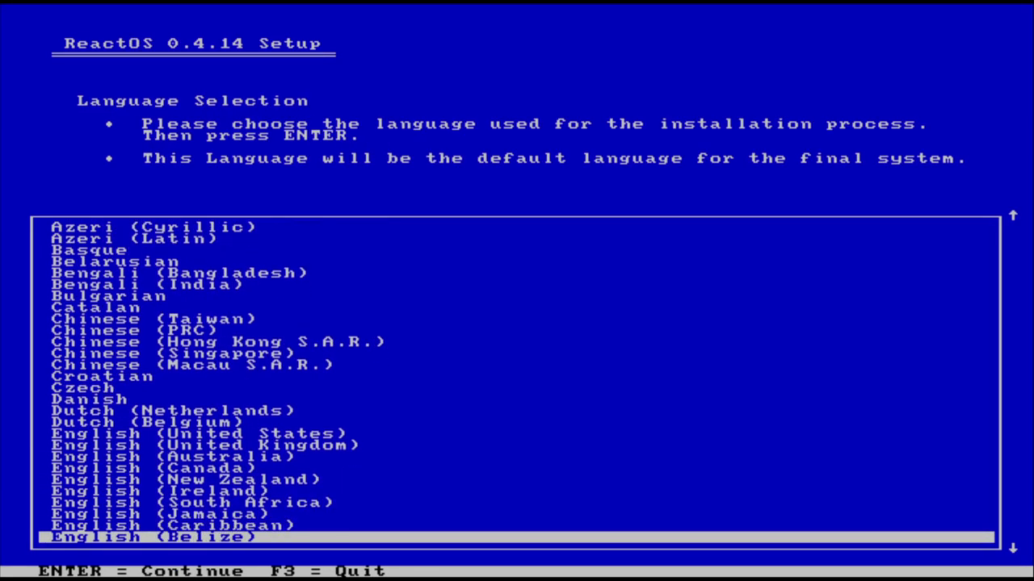
key("Down")
key("Down")
key("Down")
key("Down")
key("Down")
key("Down")
key("Down")
key("Down")
key("Down")
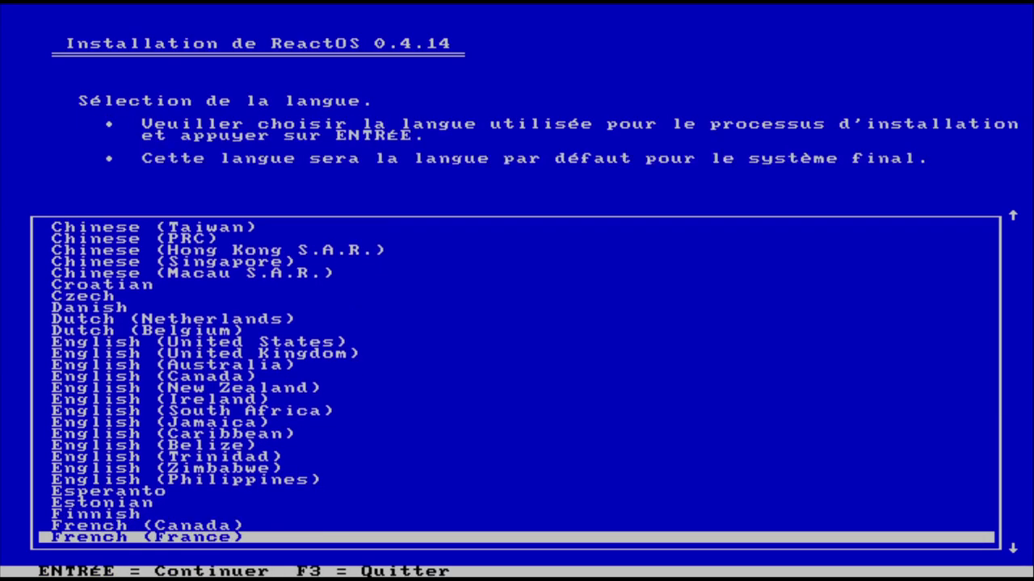
key("Down")
key("Down")
key("Down")
key("Down")
key("Down")
key("Down")
key("Down")
key("Down")
key("Down")
key("Down")
key("Down")
key("Down")
key("Down")
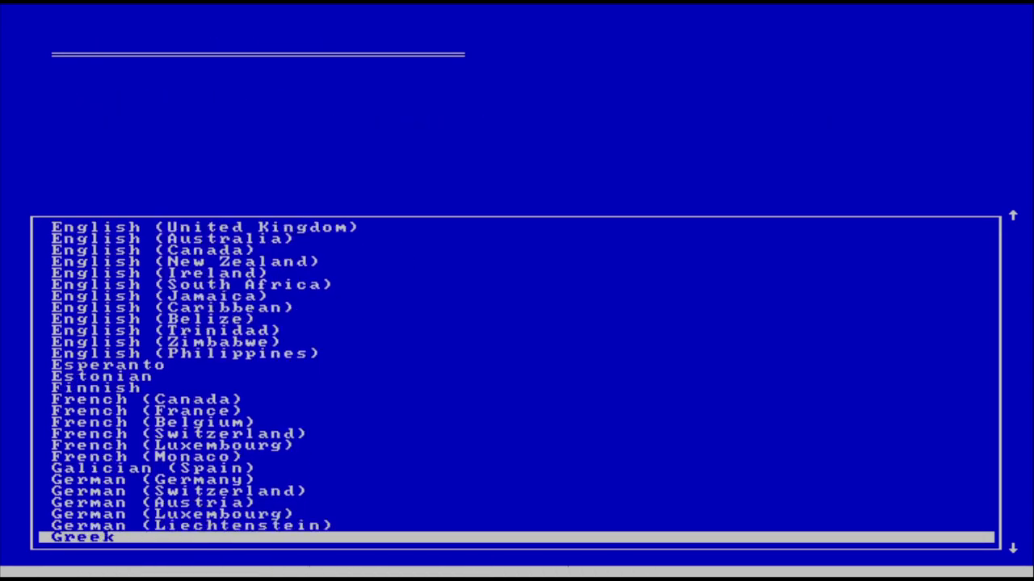
key("Up")
key("Up")
key("Up")
key("Up")
key("Up")
key("Up")
key("Up")
key("Up")
key("Up")
key("Up")
key("Up")
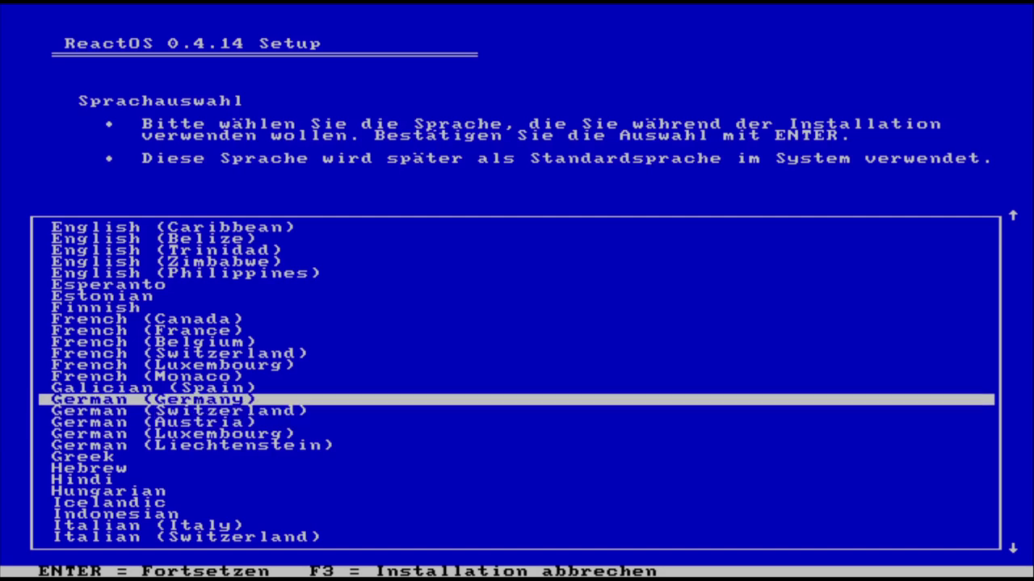
key("Return")
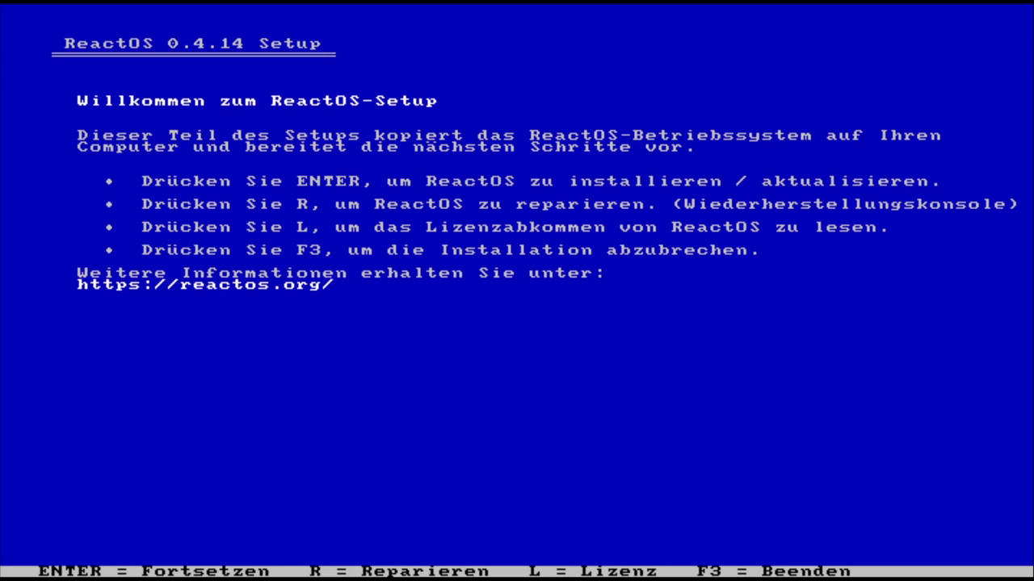
- Start installing ReactOS from the welcome screen and continue past the alpha-stage warning
key("Return")
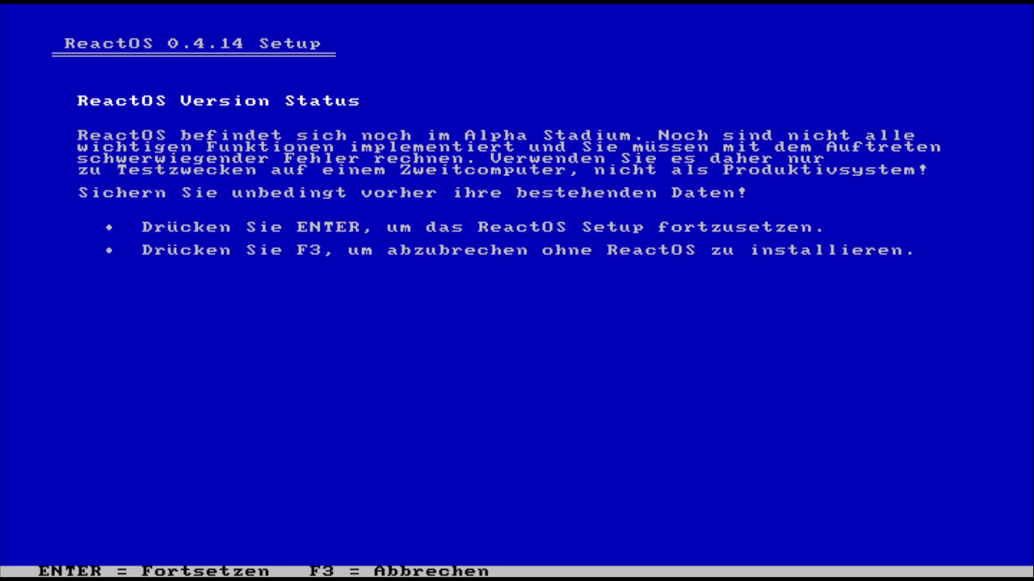
key("Return")
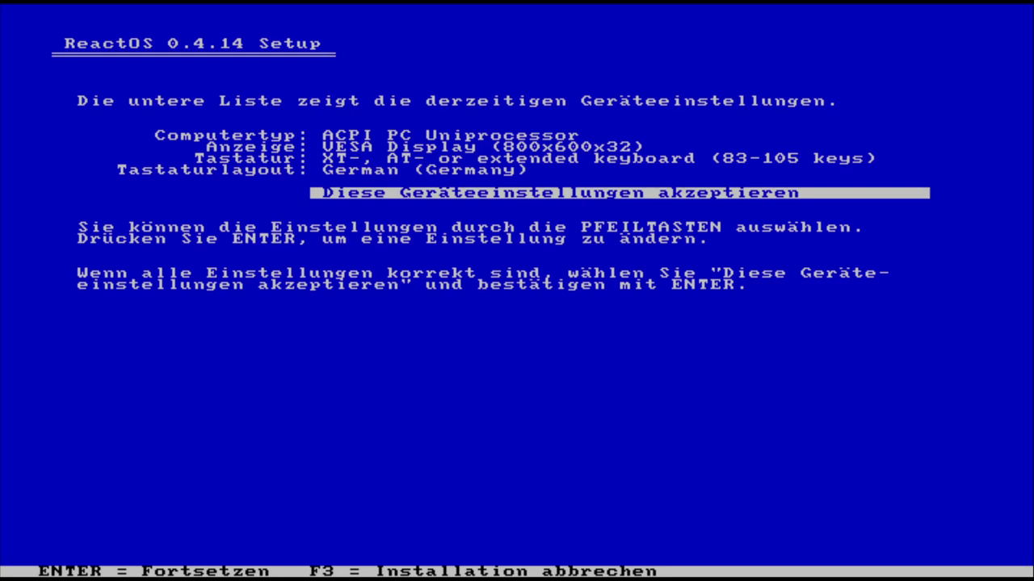
- Change the display type to VESA Display (1024x768x32)
key("Up")
key("Up")
key("Up")
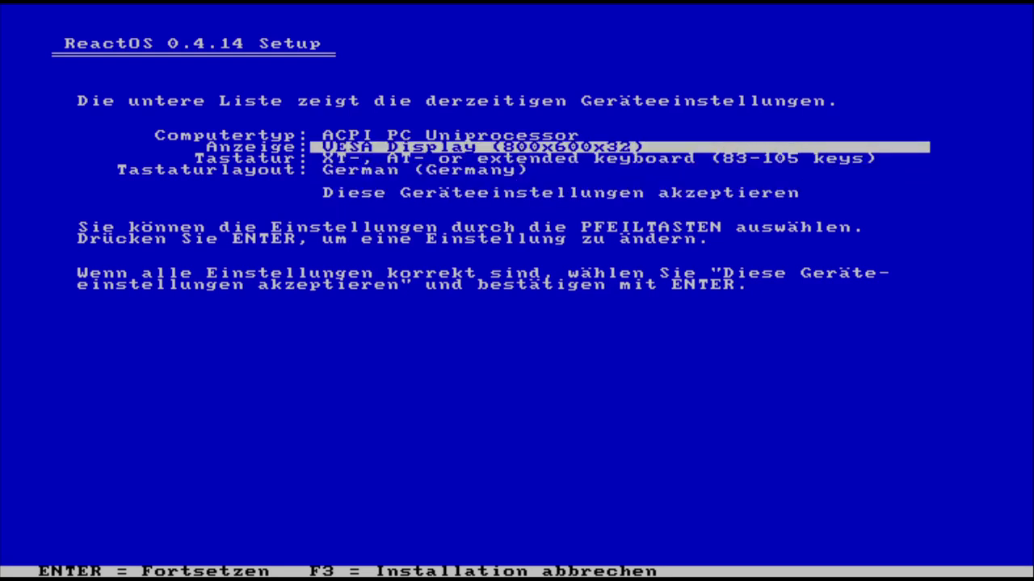
key("Return")
key("Down")
key("Down")
key("Down")
key("Down")
key("Down")
key("Down")
key("Down")
key("Down")
key("Down")
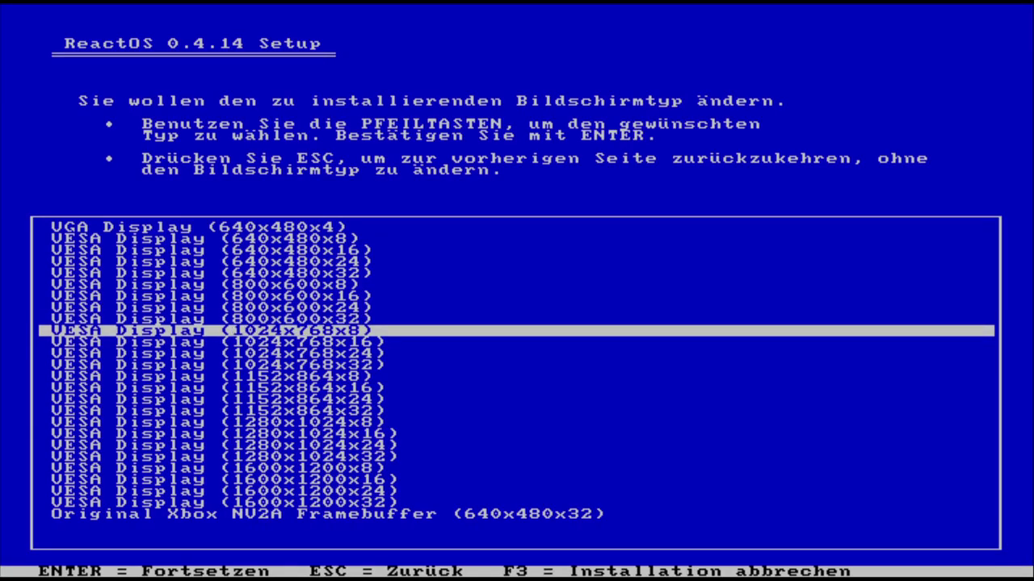
key("Down")
key("Down")
key("Down")
key("Down")
key("Down")
key("Down")
key("Down")
key("Down")
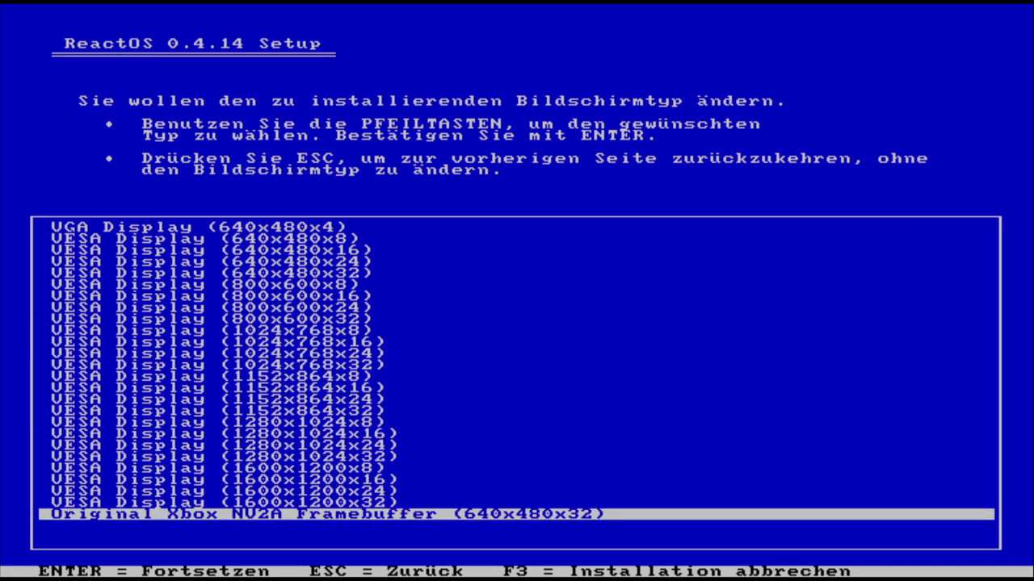
key("Up")
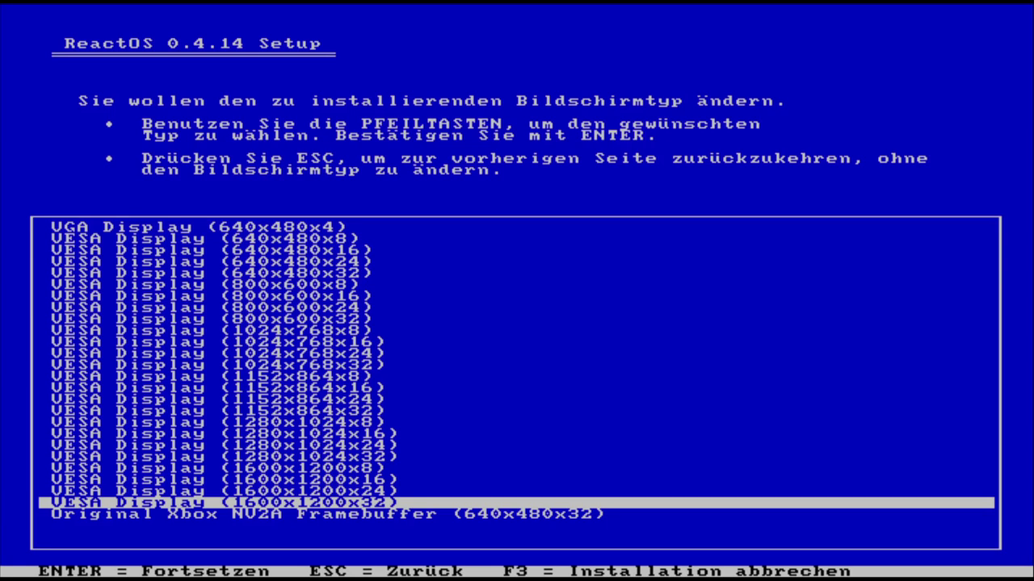
key("Up")
key("Up")
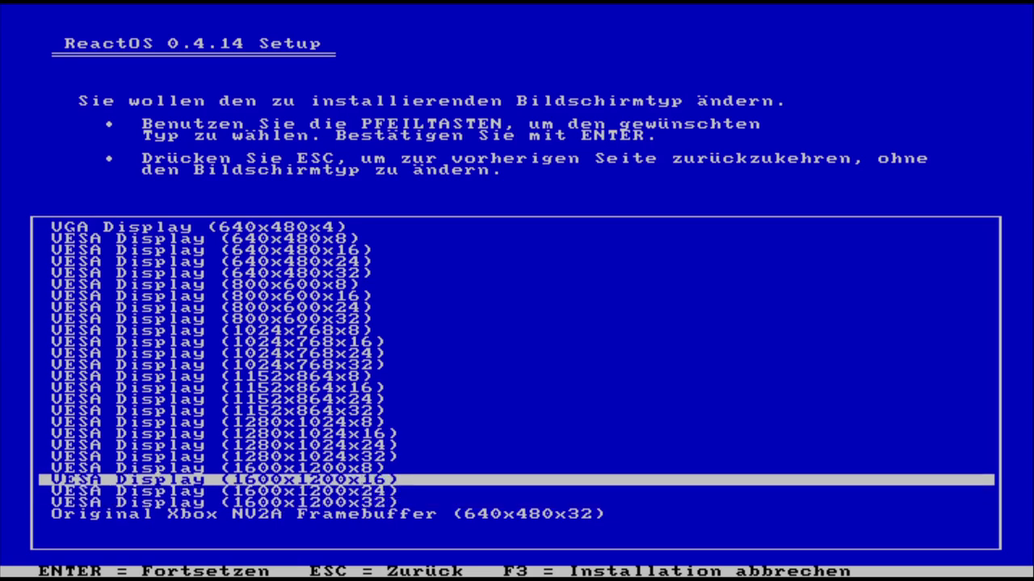
key("Up")
key("Up")
key("Up")
key("Up")
key("Up")
key("Up")
key("Up")
key("Up")
key("Up")
key("Up")
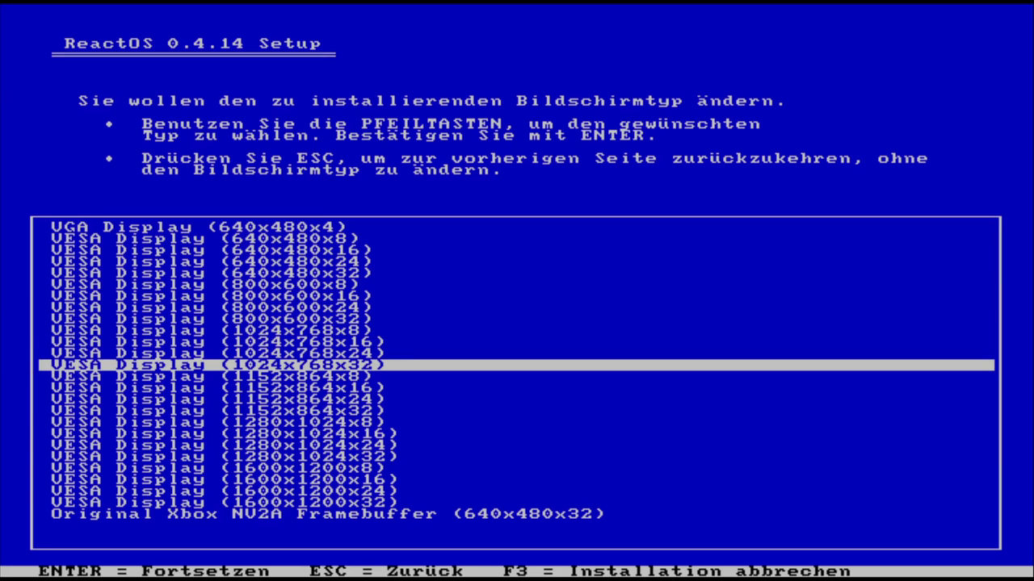
key("Return")
- Accept the device settings, keeping the German (Germany) keyboard layout
key("Down")
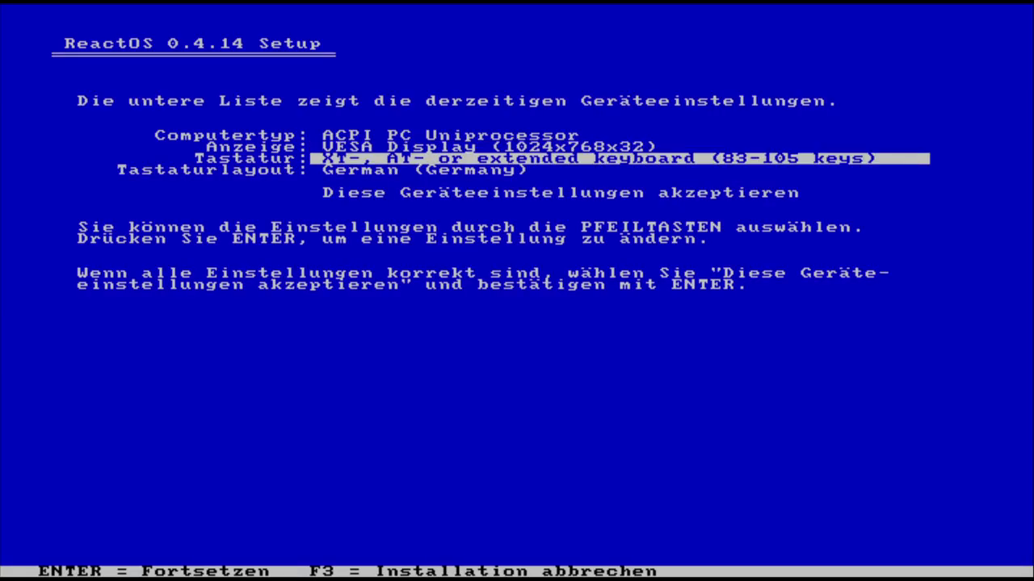
key("Down")
key("Down")
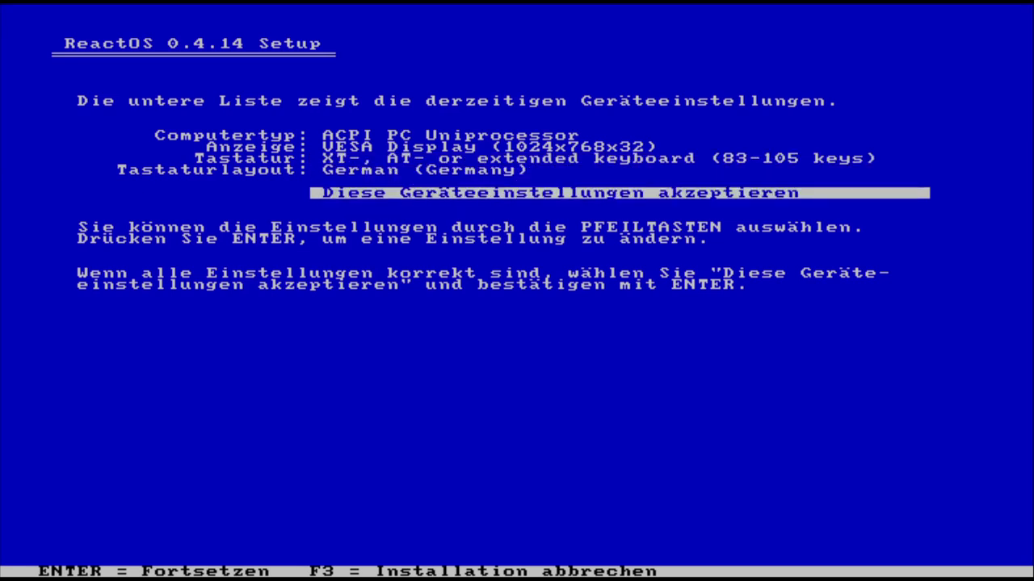
key("Return")
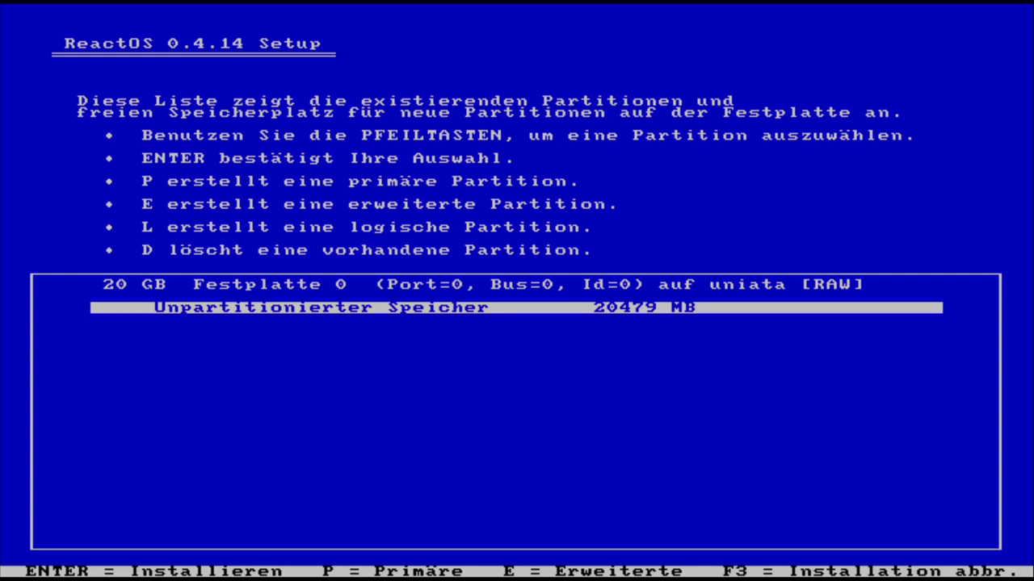
- Create a partition on the unpartitioned 20 GB space and quick-format it with FAT
key("Return")
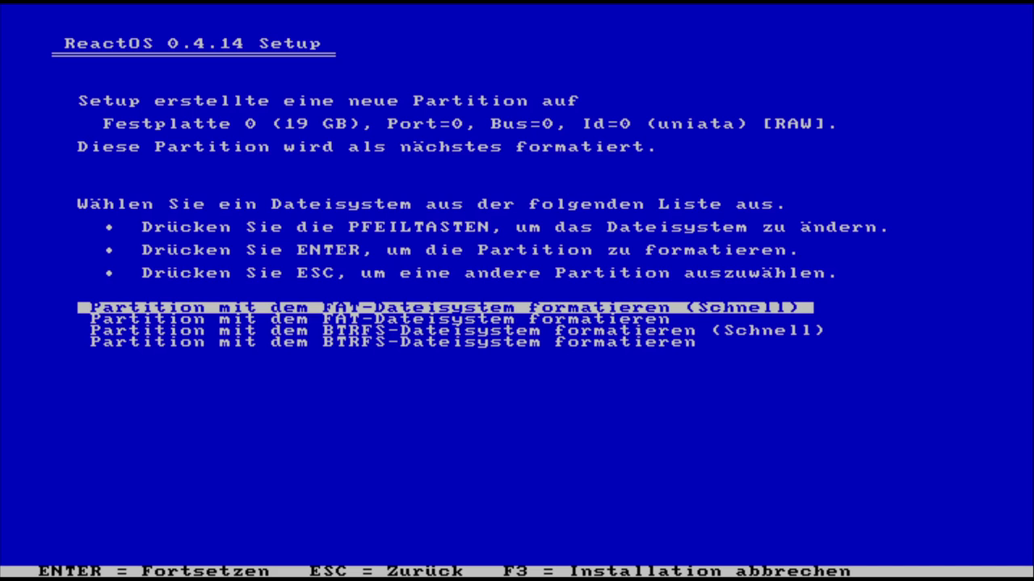
key("Down")
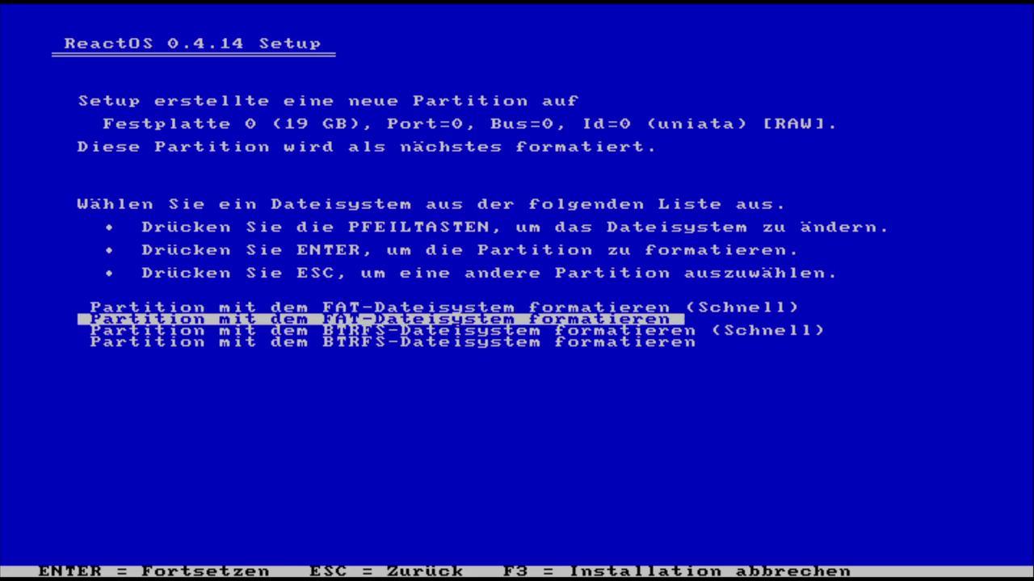
key("Down")
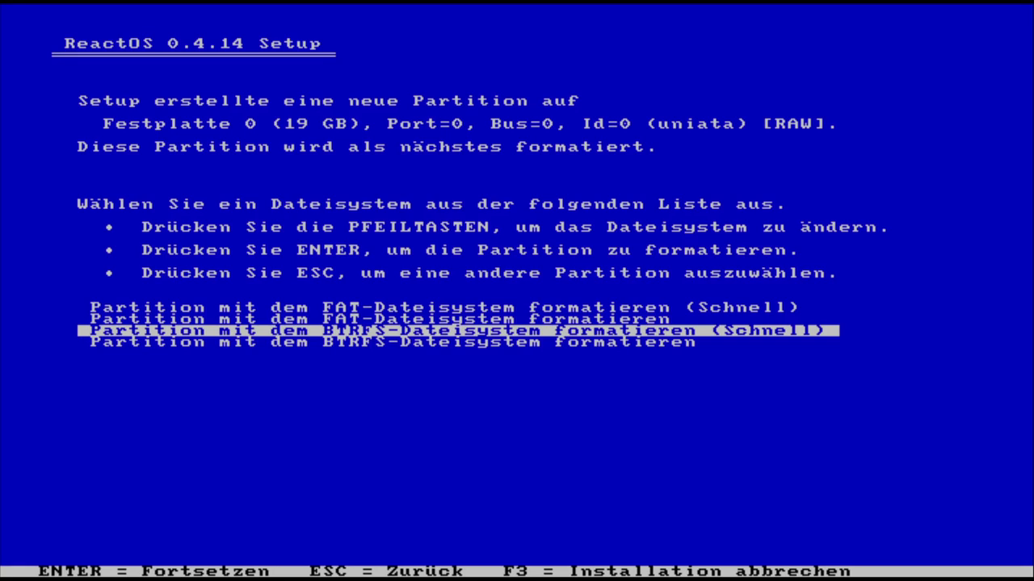
key("Up")
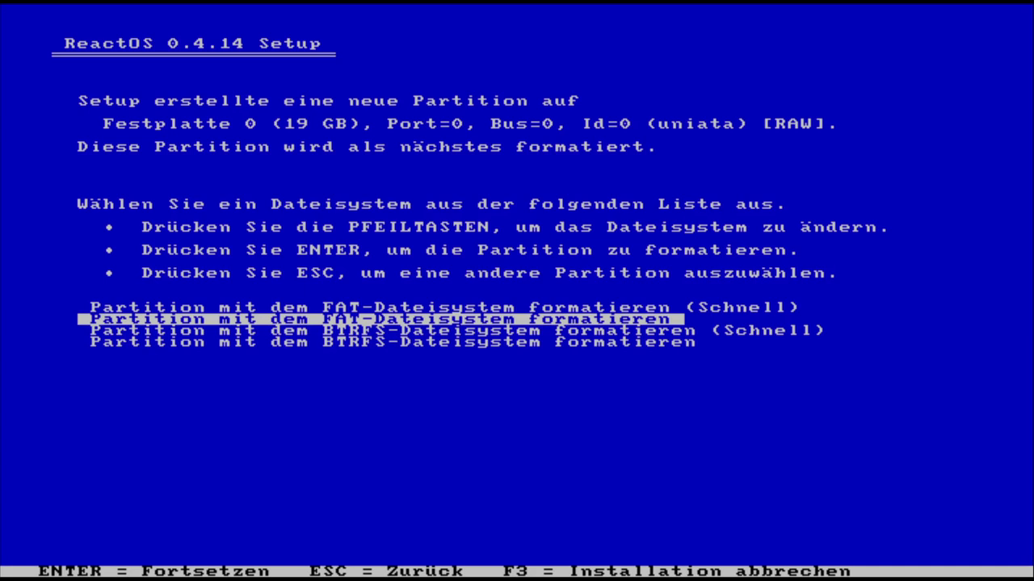
key("Up")
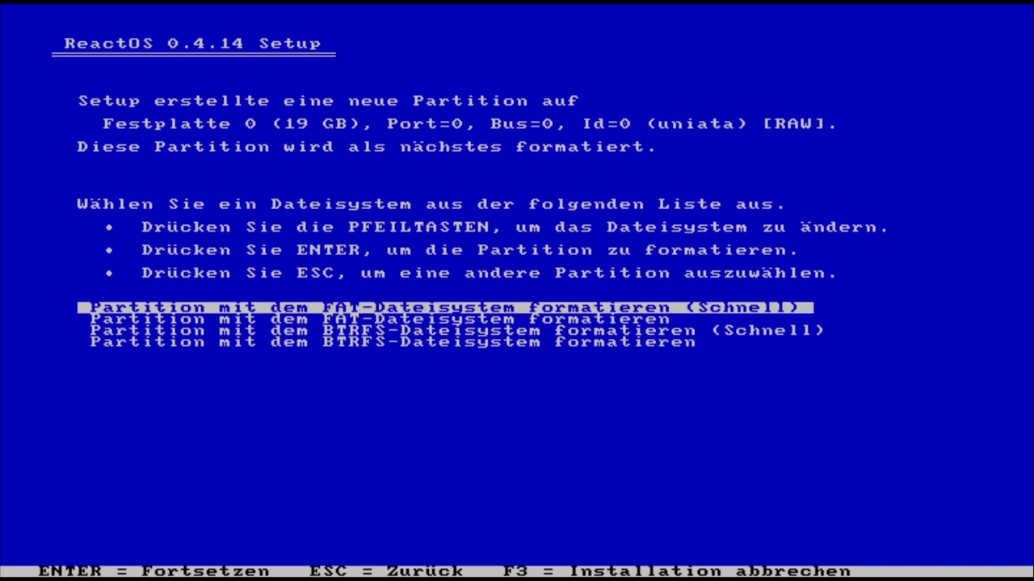
key("Return")
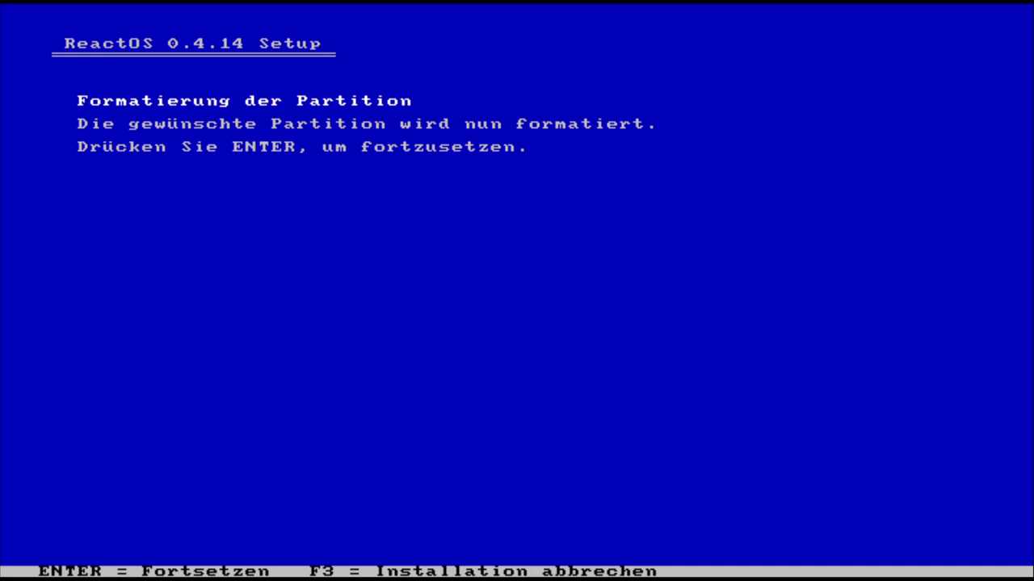
key("Return")
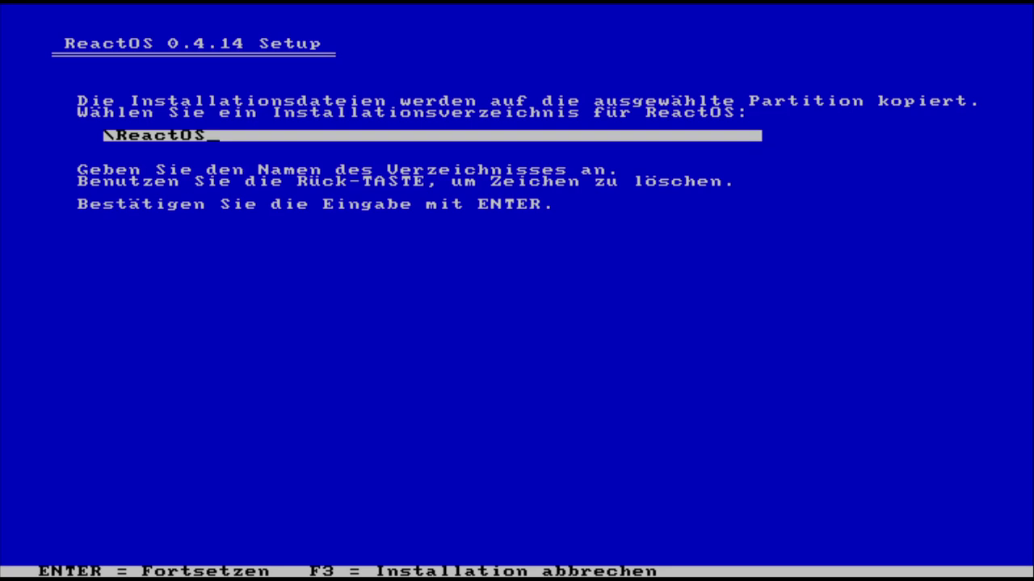
- Install into \ReactOS and put the bootloader on the hard disk's MBR and VBR
key("Return")
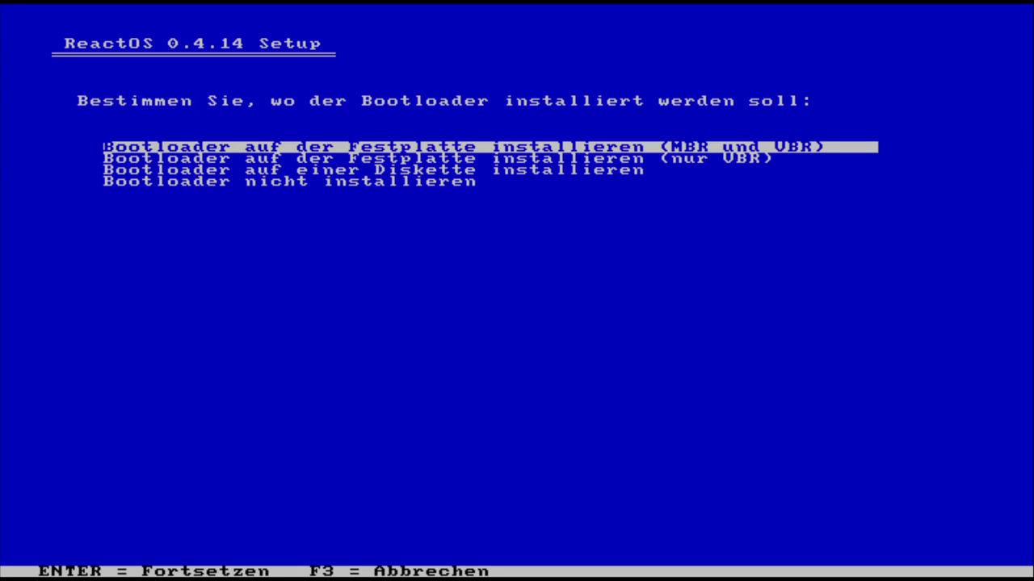
key("Return")
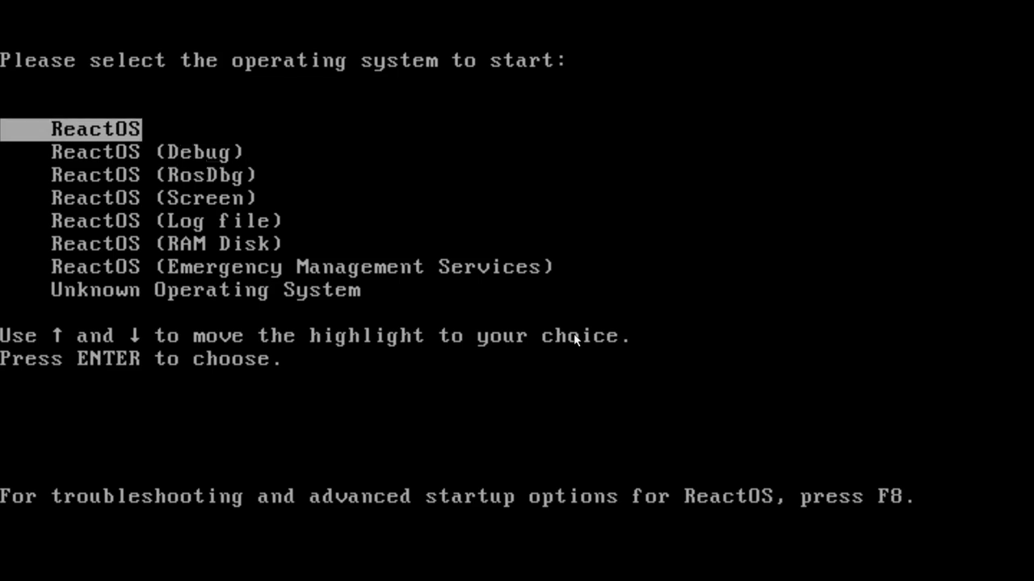
- Boot the default ReactOS entry and continue past the graphical installer's welcome page
key("Return")
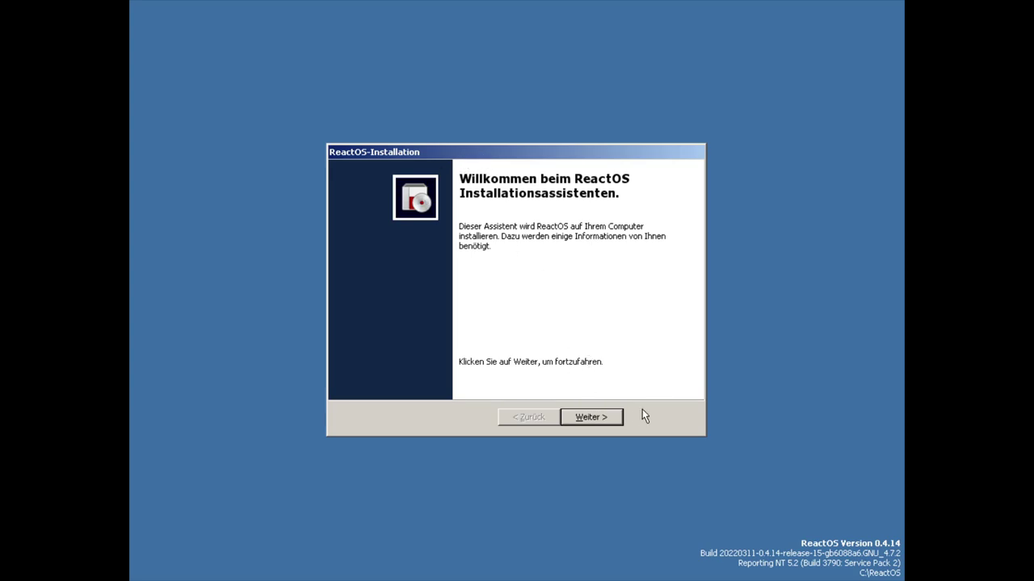
left_click(601, 417)
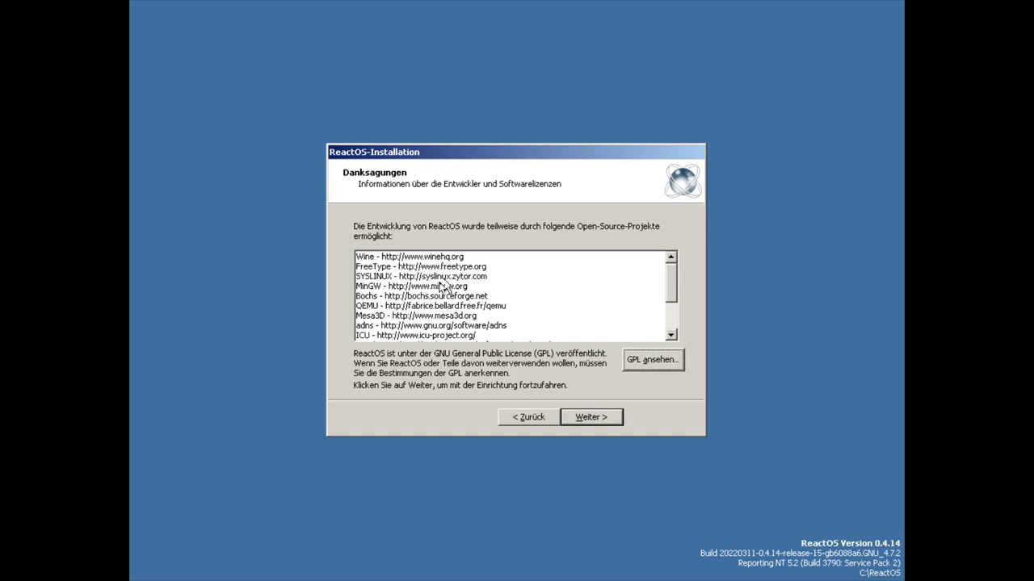
- Browse the credits from Wine through Mesa3D, GNU FreeFont, DejaVu Fonts and Btrfs, then continue
left_click(373, 258)
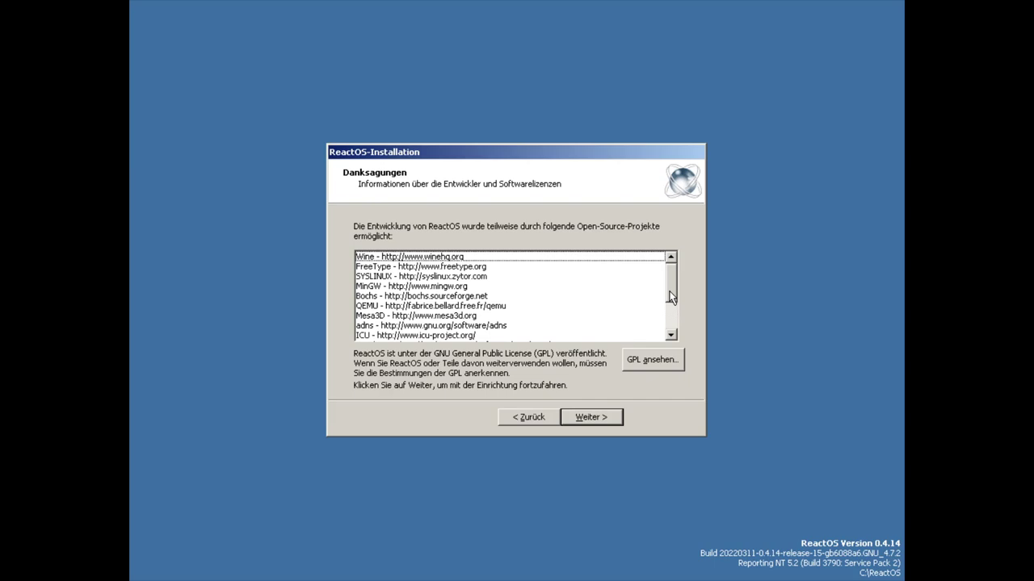
left_click(430, 316)
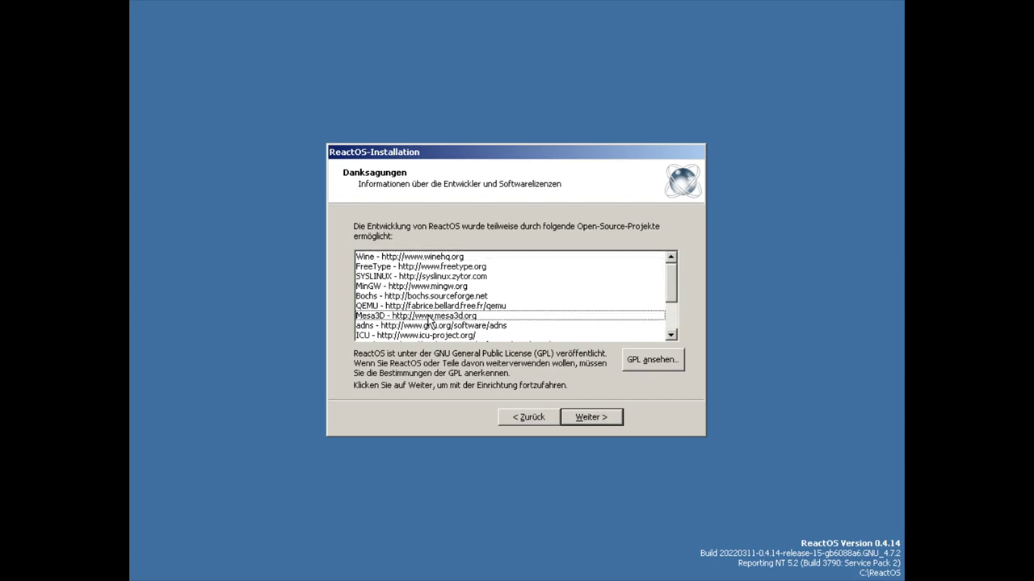
left_click_drag(669, 281, 678, 318)
left_click(407, 308)
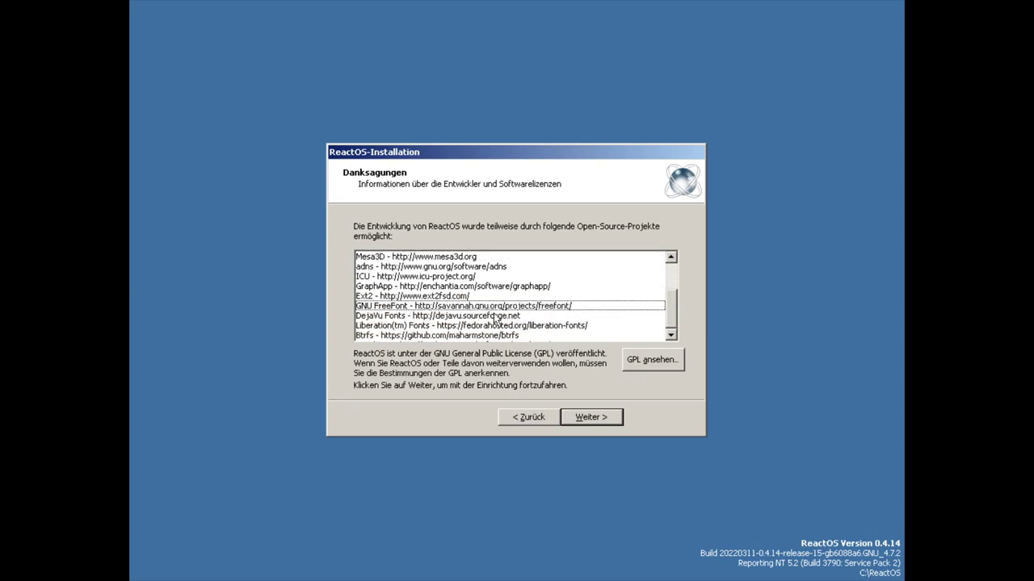
left_click(429, 317)
left_click(423, 337)
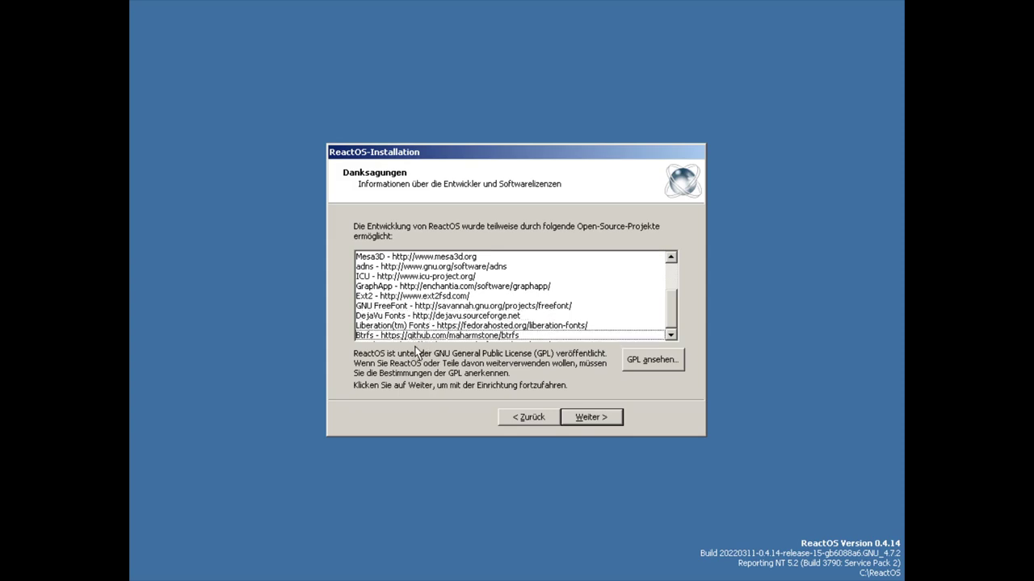
left_click(596, 417)
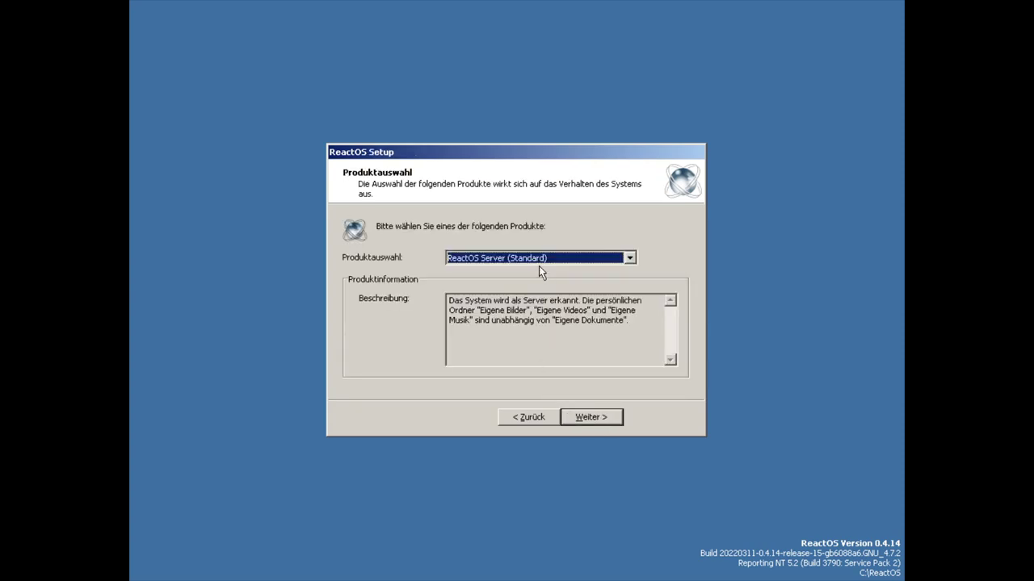
- Keep ReactOS Server (Standard) as the product and accept the default regional and keyboard settings
left_click(536, 261)
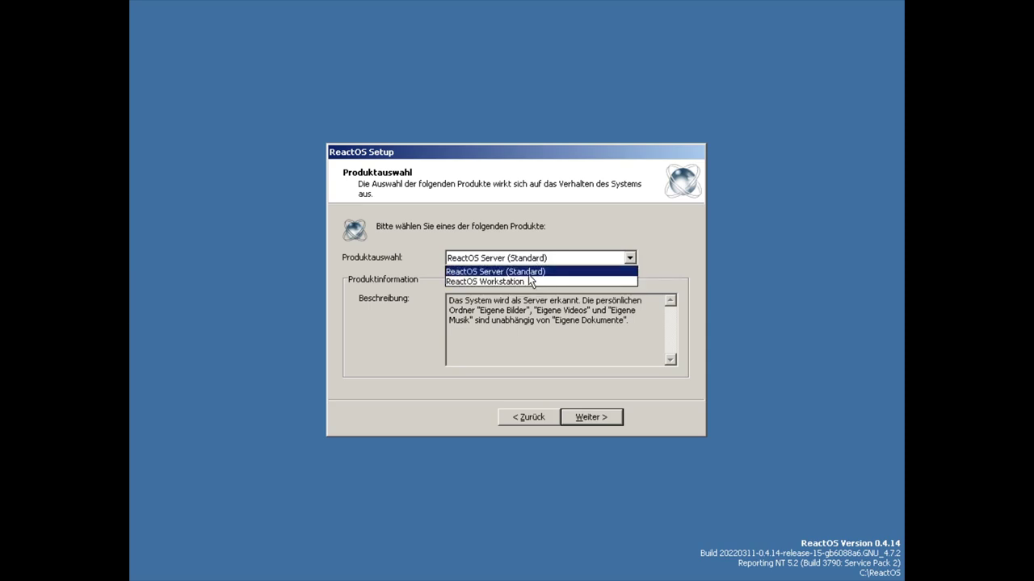
left_click(502, 272)
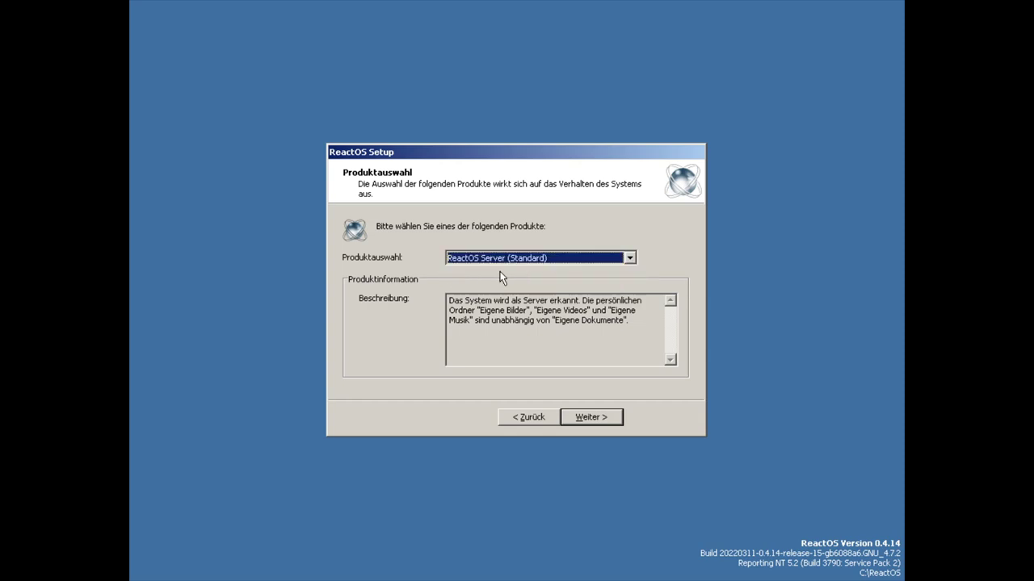
left_click(592, 418)
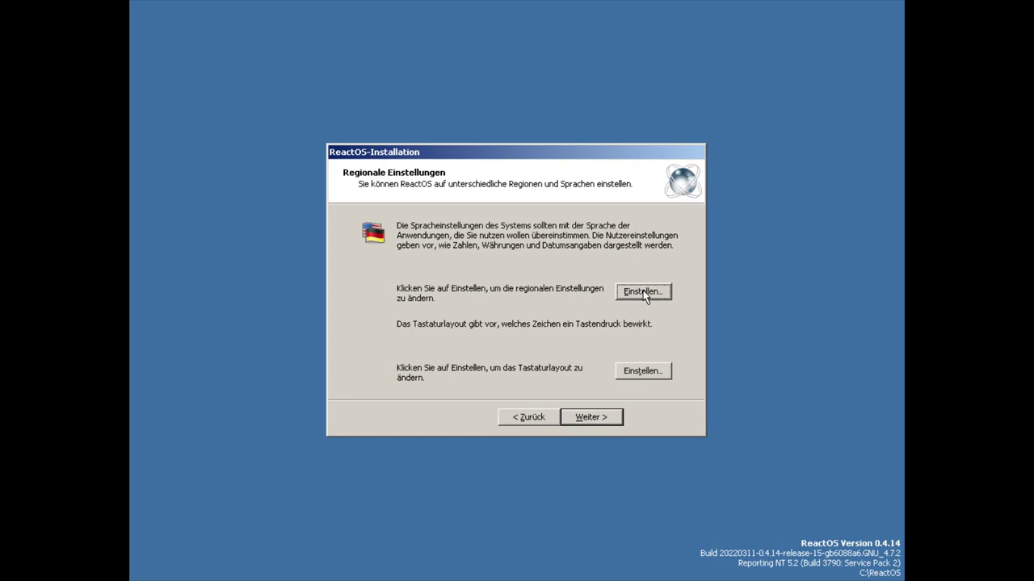
left_click(591, 417)
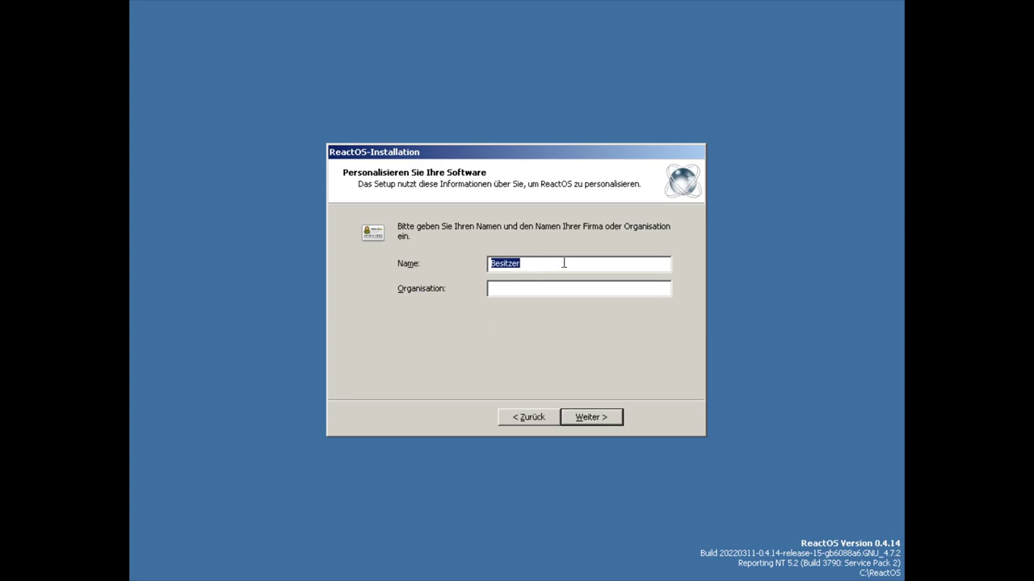
- Enter the owner name and organisation, then set an administrator password for the computer
type("Ty")
type("p")
type("So")
type("n")
type("T")
type("ypImInte")
type("n")
key("BackSpace")
type("rnet")
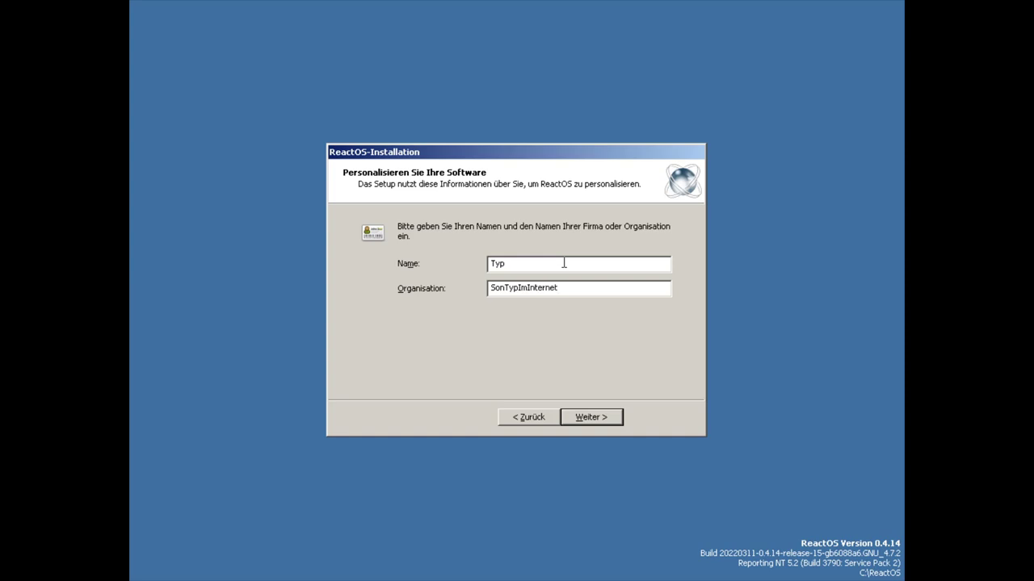
left_click(611, 423)
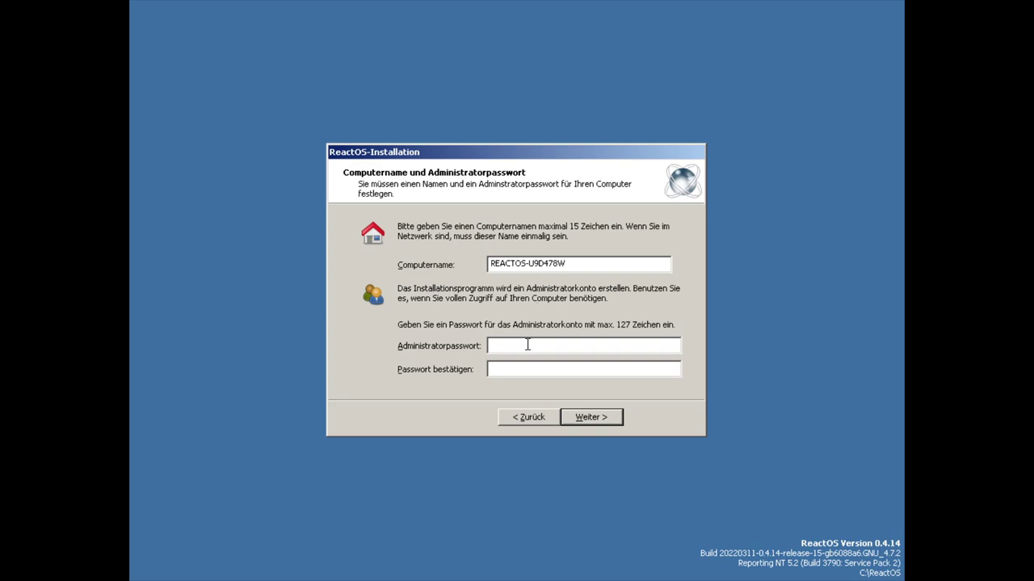
type("testtest")
left_click(594, 418)
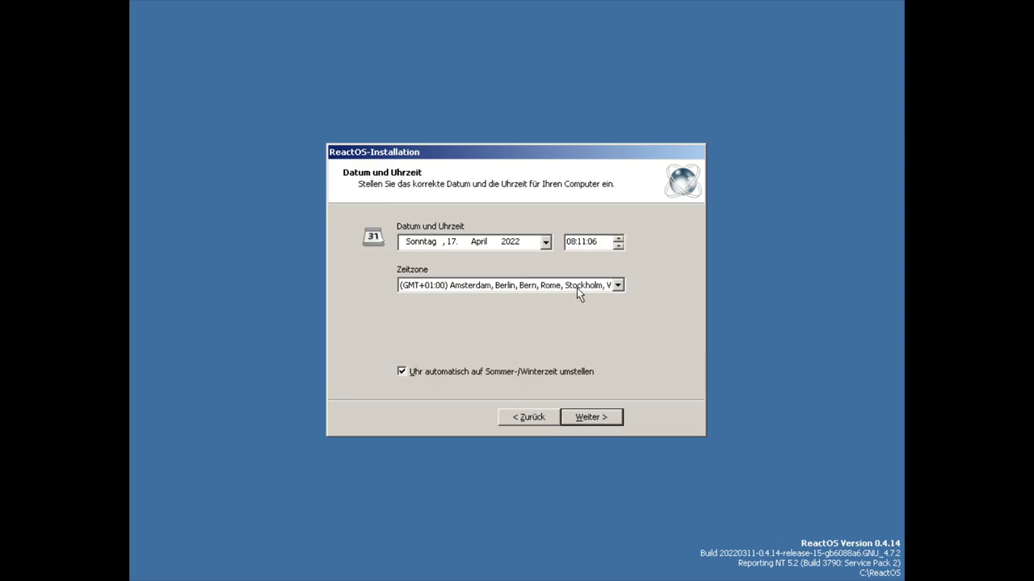
- Keep the (GMT+01:00) Amsterdam, Berlin time zone and continue to the date page
left_click(573, 289)
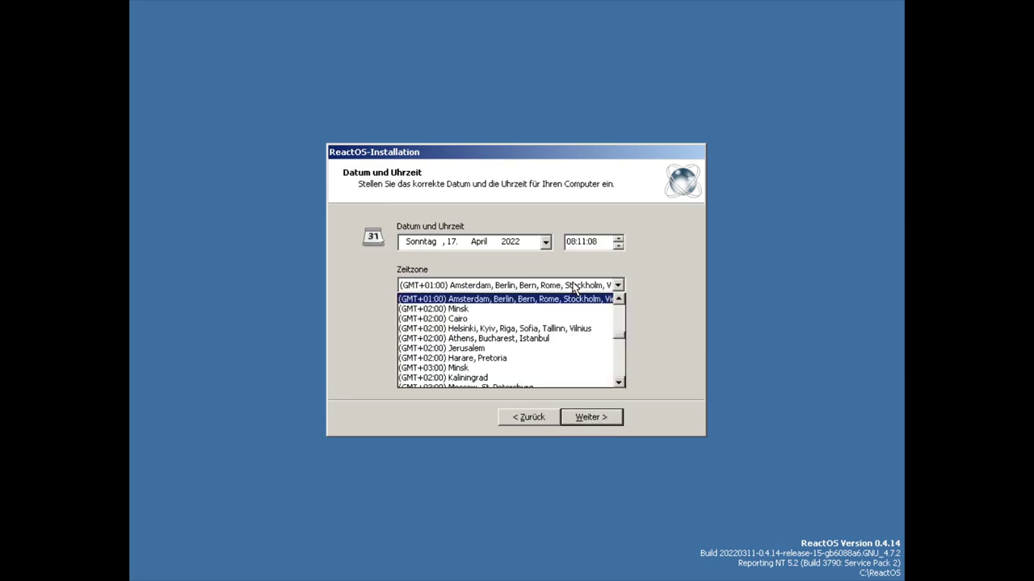
left_click(546, 297)
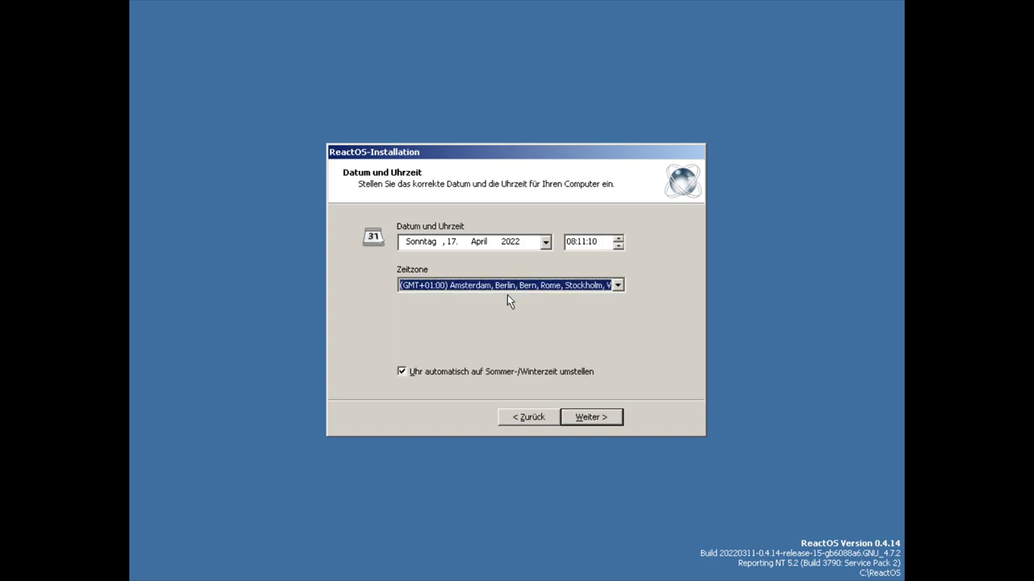
left_click(611, 423)
- Accept the date and time, then preview the Mizu and Lunar themes
left_click(596, 420)
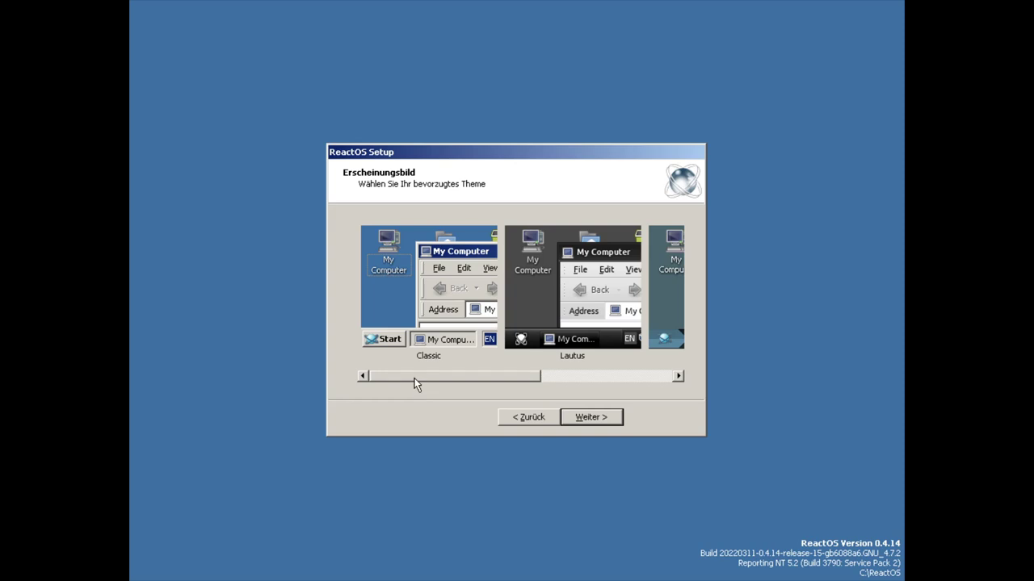
left_click_drag(417, 376, 566, 374)
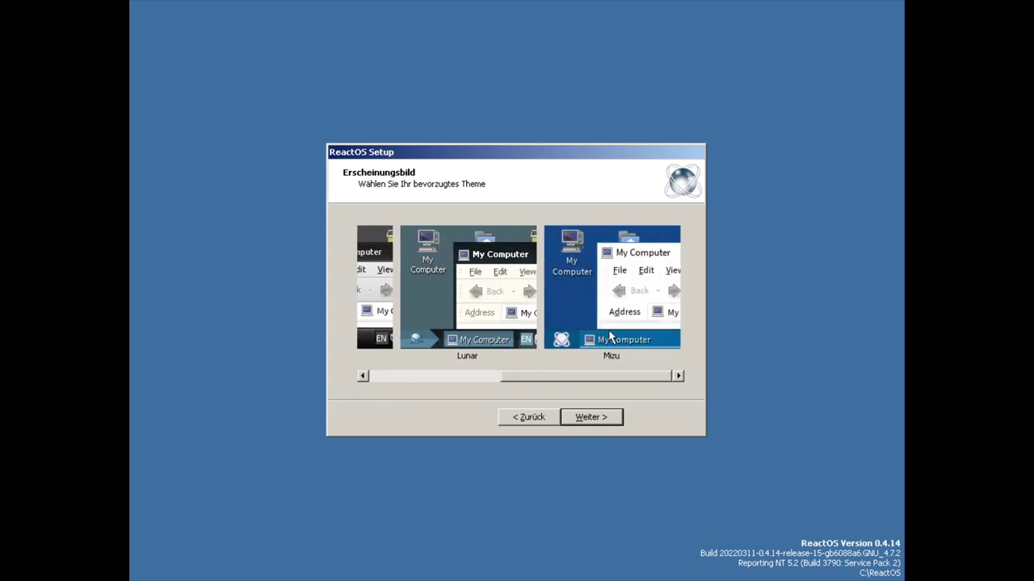
left_click(606, 334)
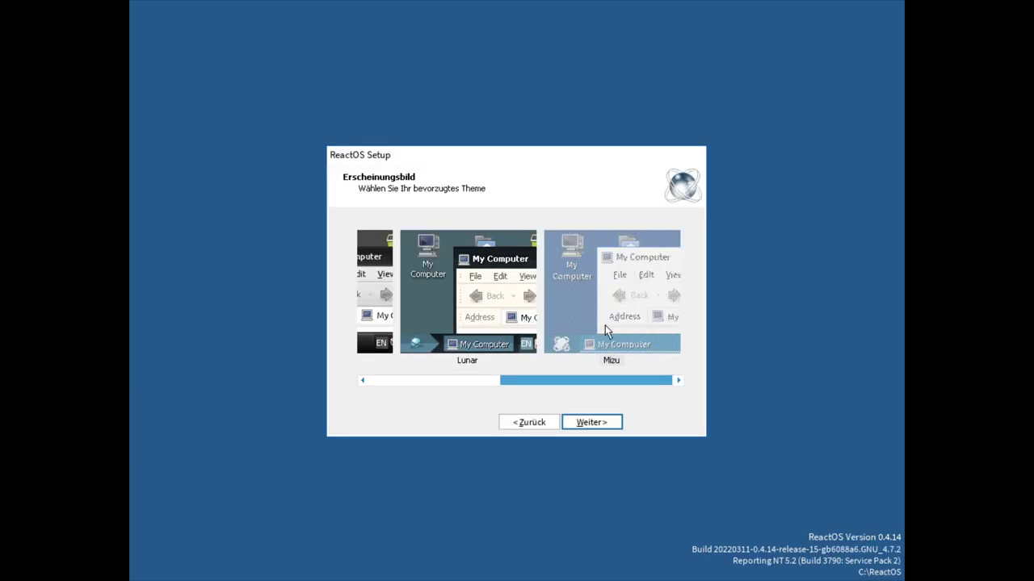
left_click_drag(558, 380, 671, 387)
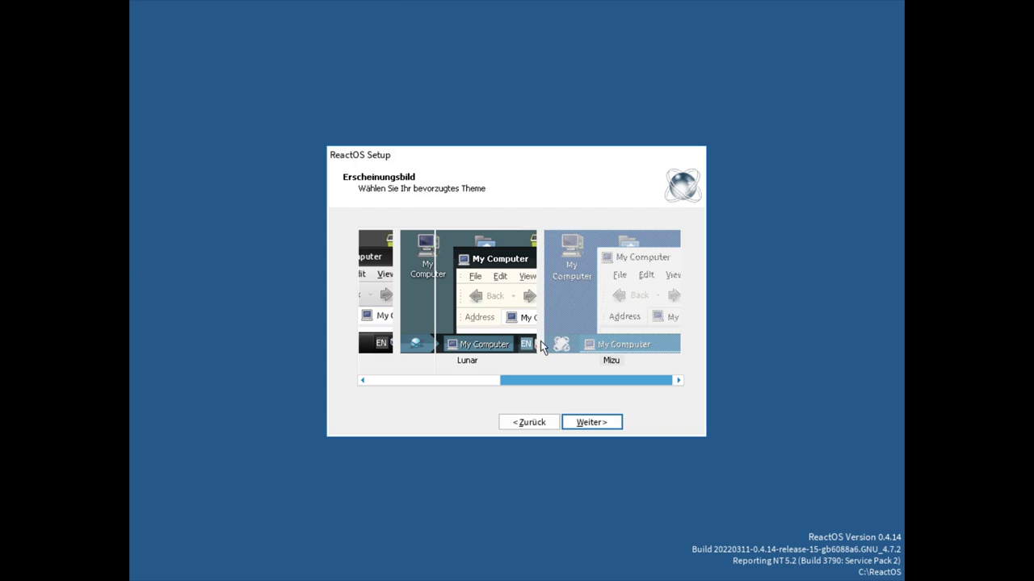
left_click(487, 331)
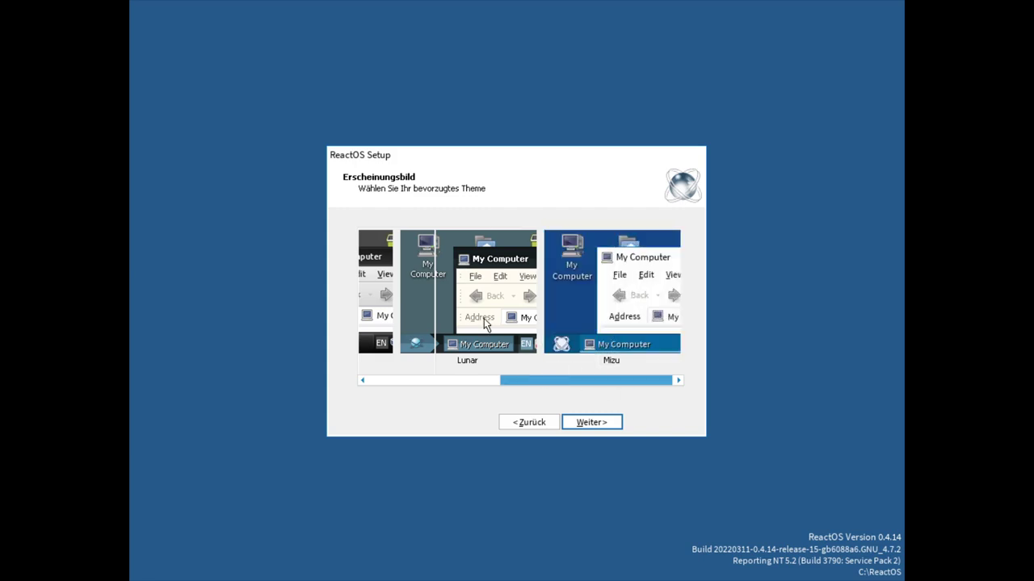
left_click_drag(568, 381, 526, 383)
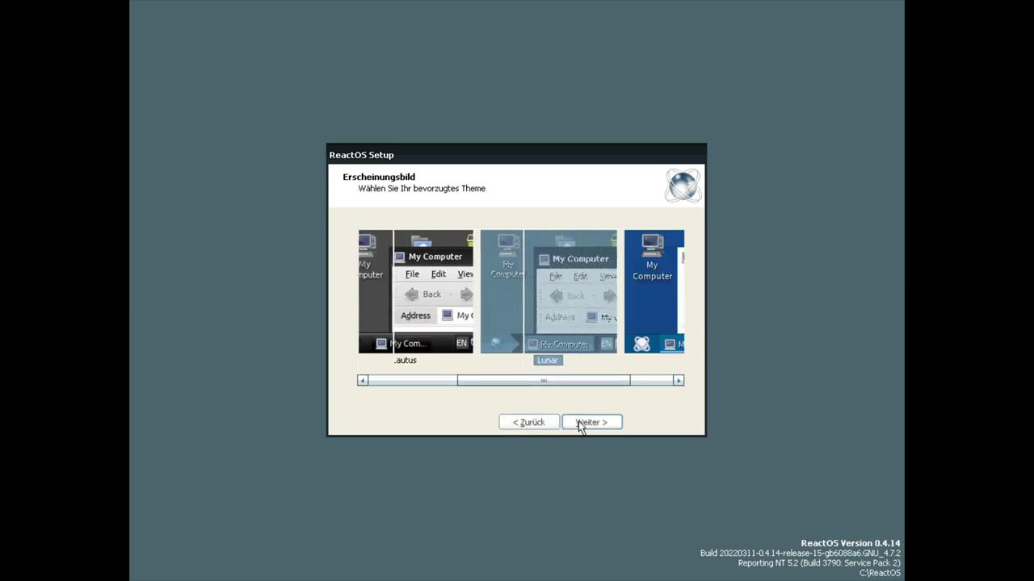
- Preview the Lautus theme, then settle on Classic and continue
left_click_drag(500, 388, 441, 396)
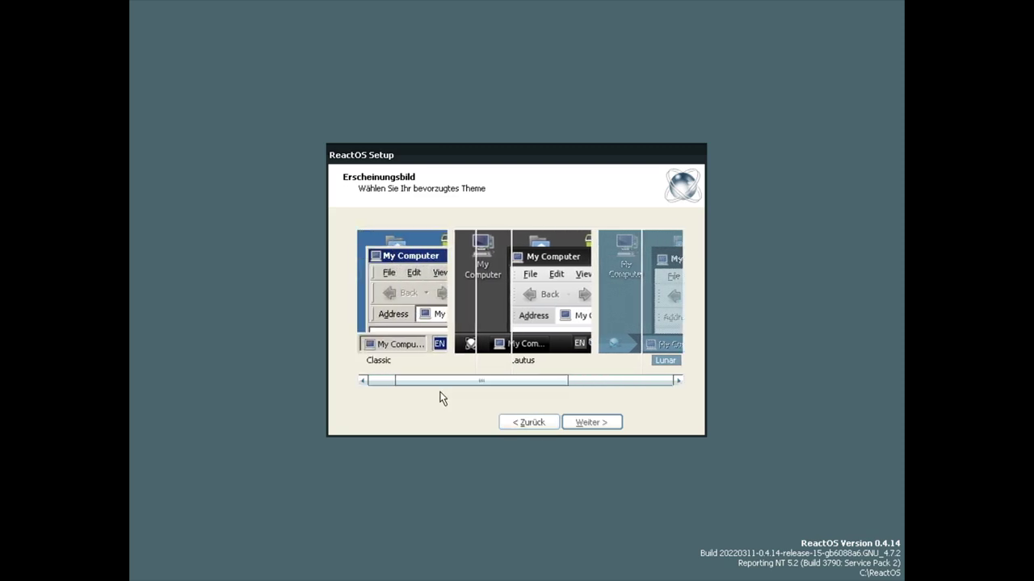
left_click(520, 305)
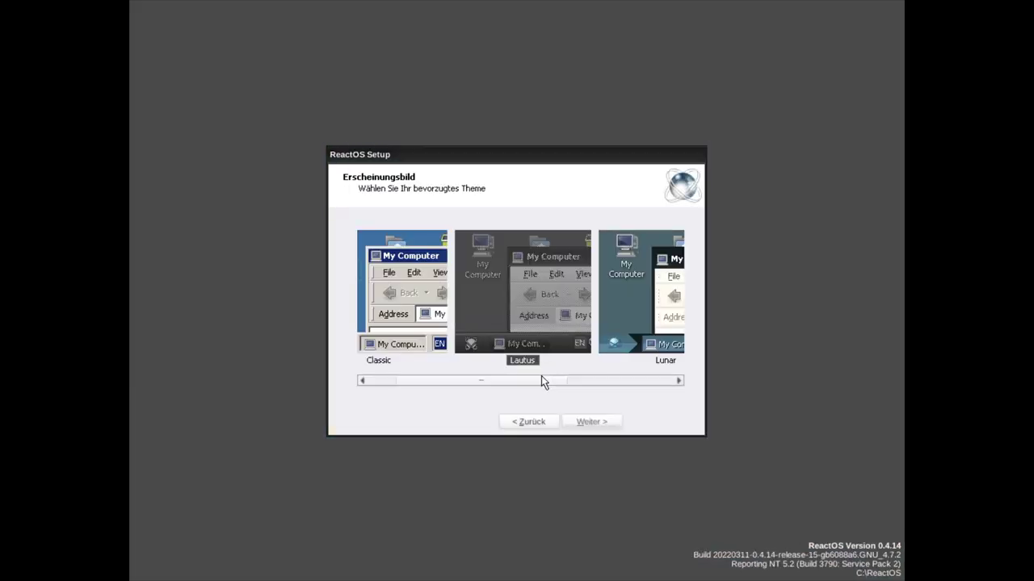
left_click_drag(525, 380, 499, 379)
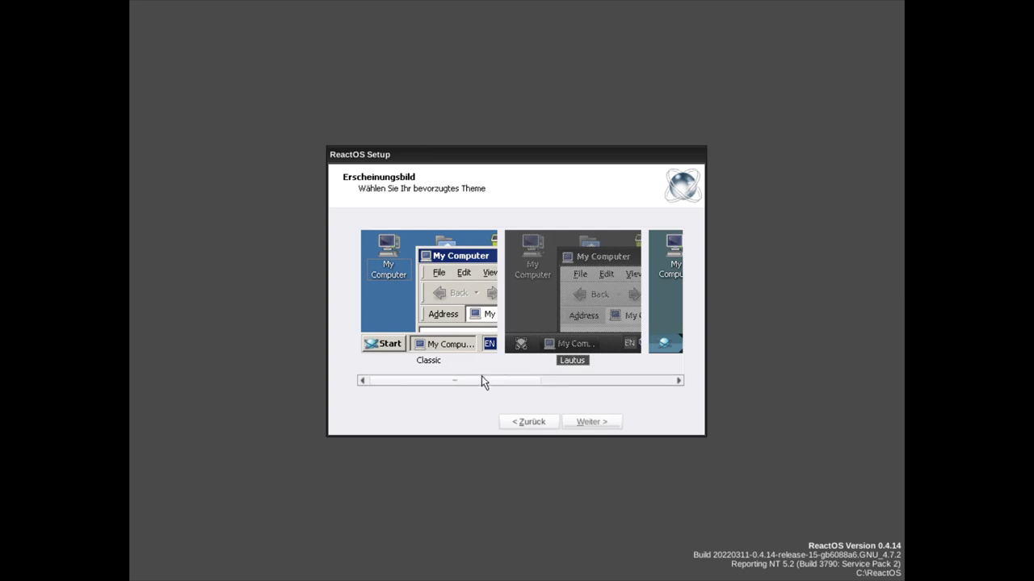
left_click(444, 311)
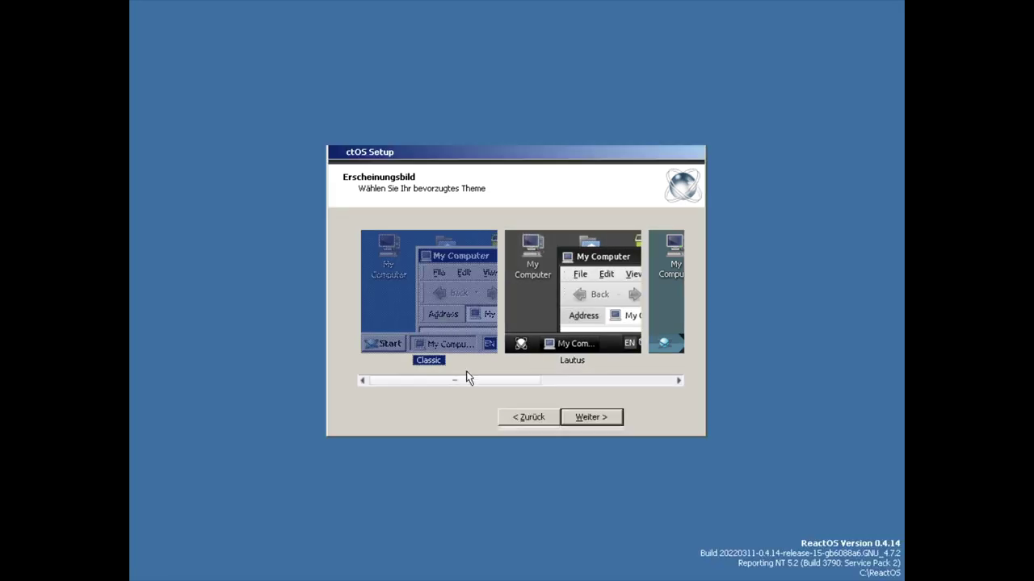
left_click_drag(461, 382, 431, 381)
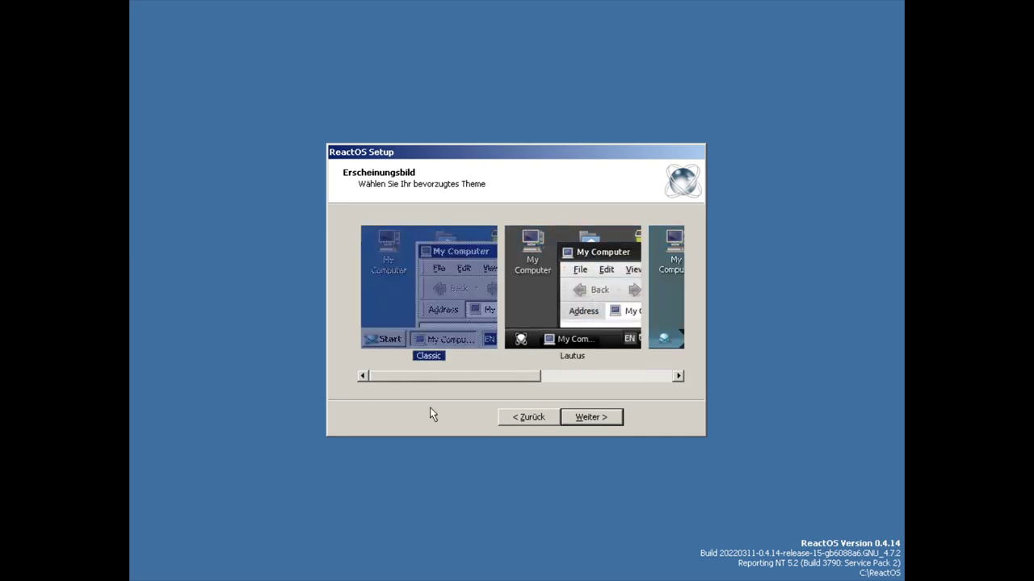
left_click(589, 422)
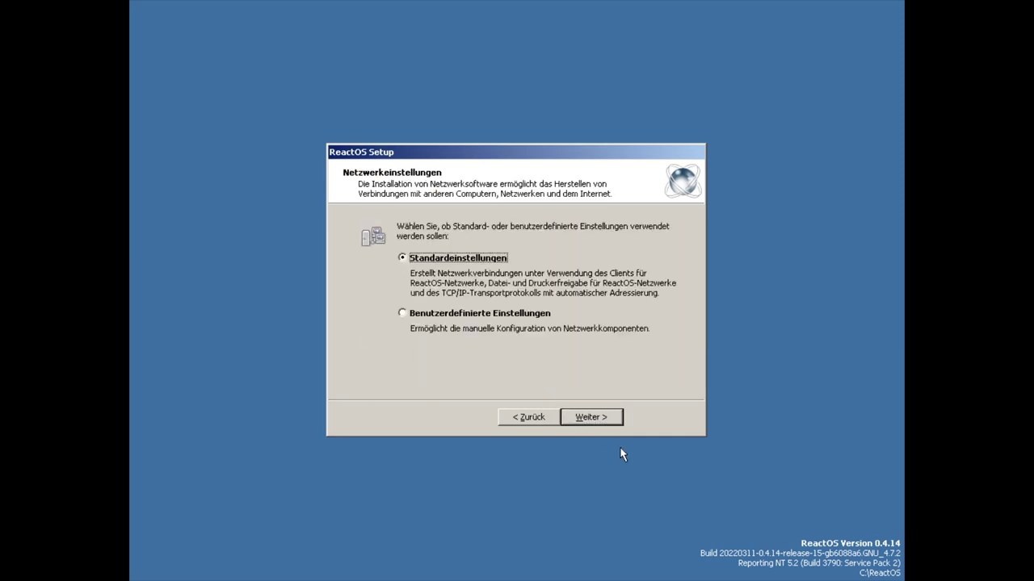
- Pass the network components page and keep the computer in WORKGROUP to finish setup
left_click(420, 315)
left_click(587, 419)
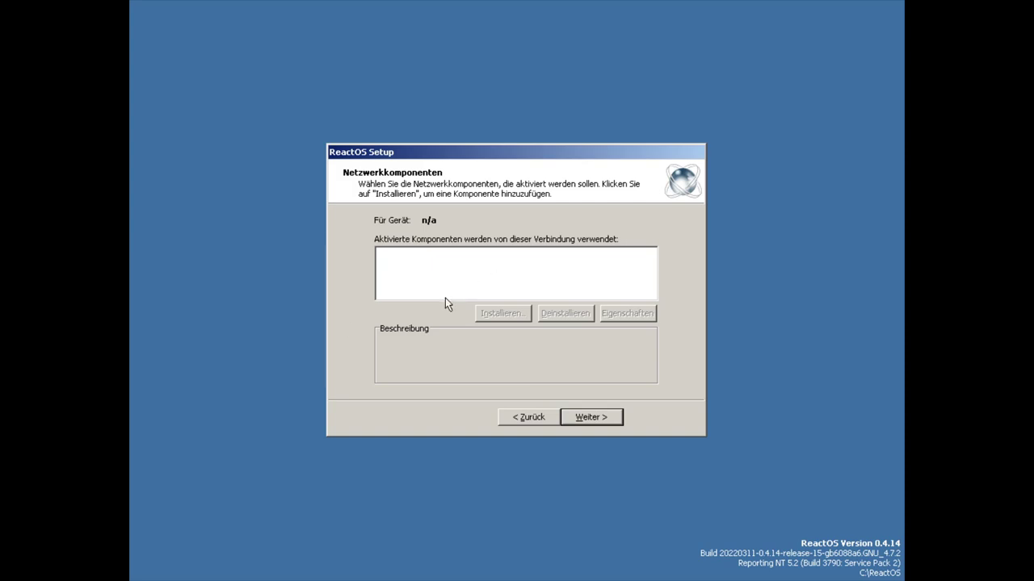
left_click(616, 416)
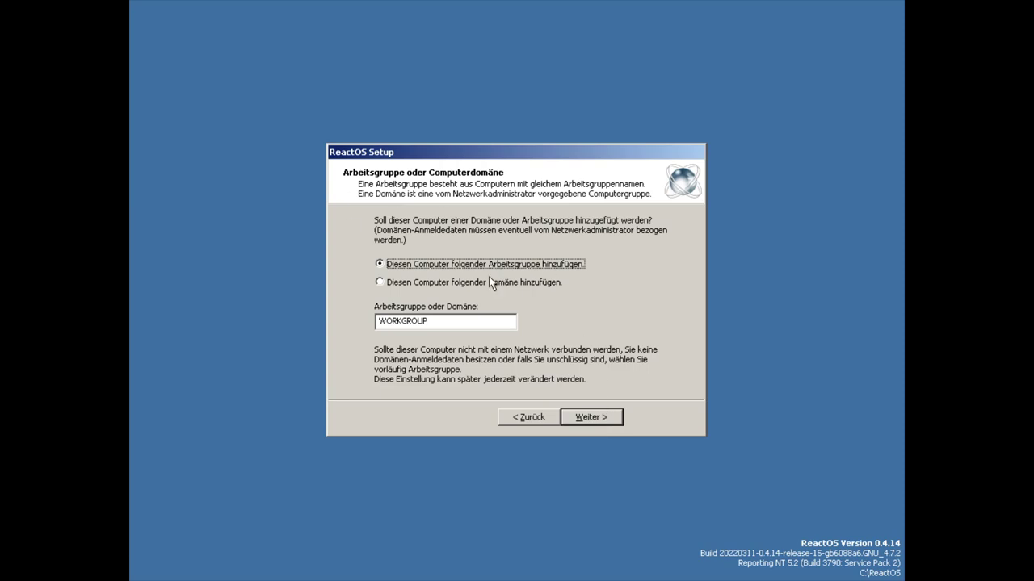
left_click(588, 420)
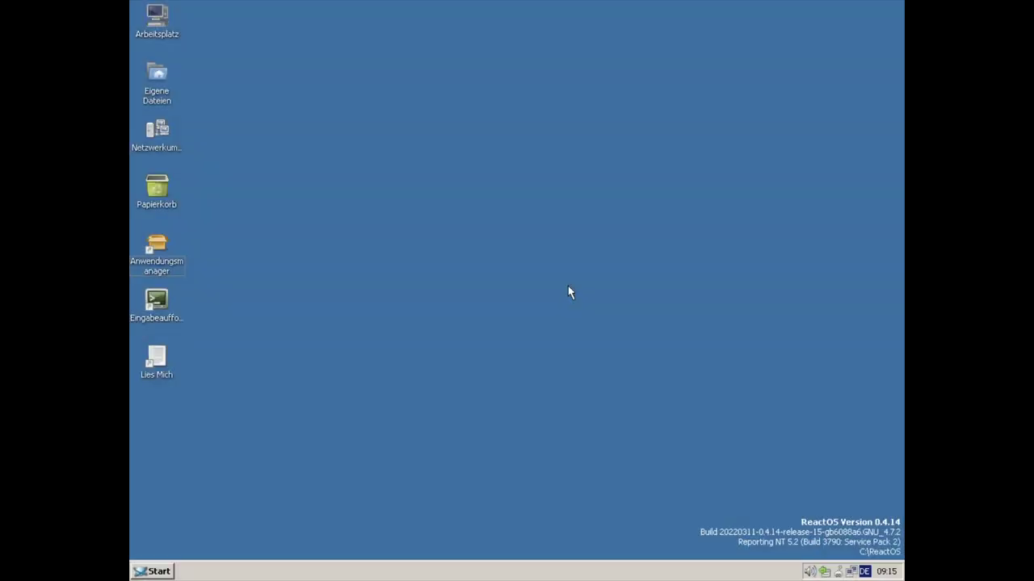
- In Display Properties, preview the clouds, grass and lake wallpapers, then apply 1920px_Polarlicht aurora
right_click(365, 244)
left_click(406, 338)
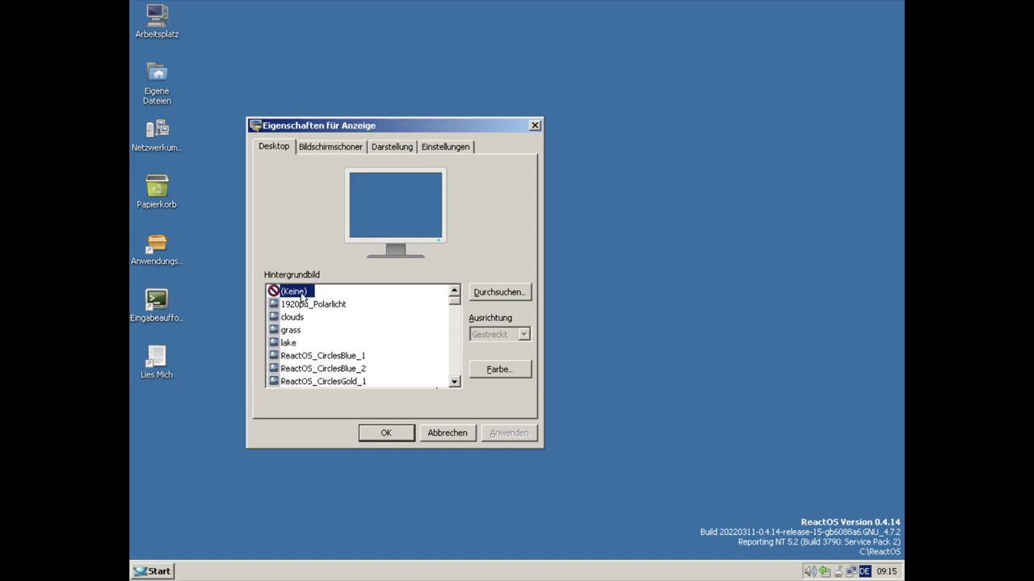
left_click_drag(371, 121, 552, 97)
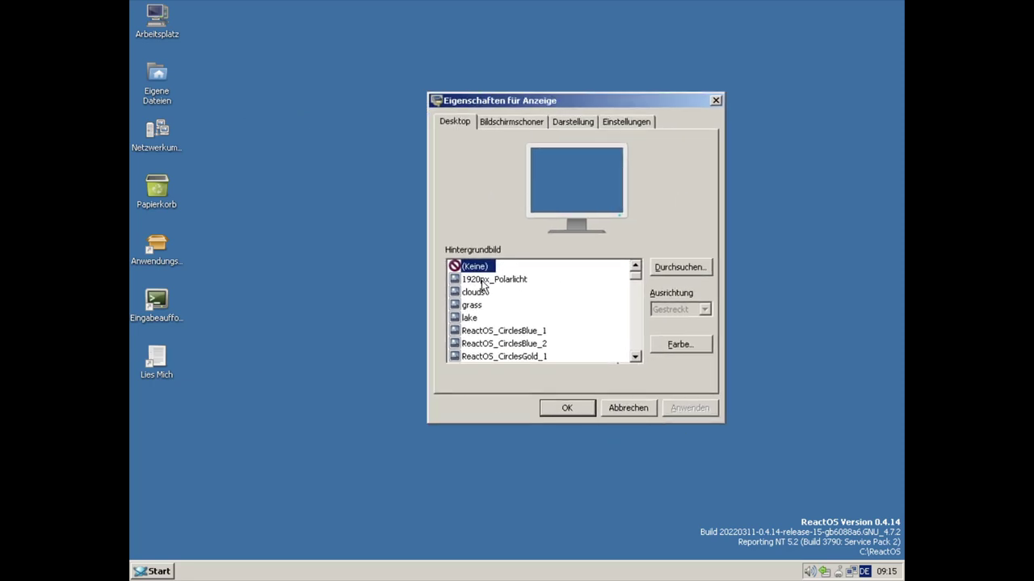
left_click(482, 281)
left_click(476, 293)
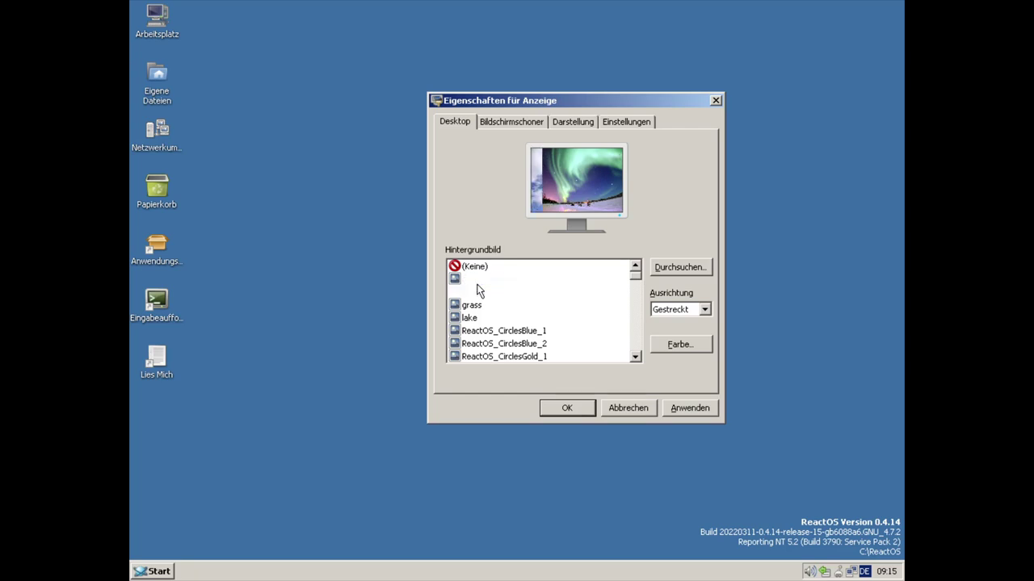
key("Down")
key("Down")
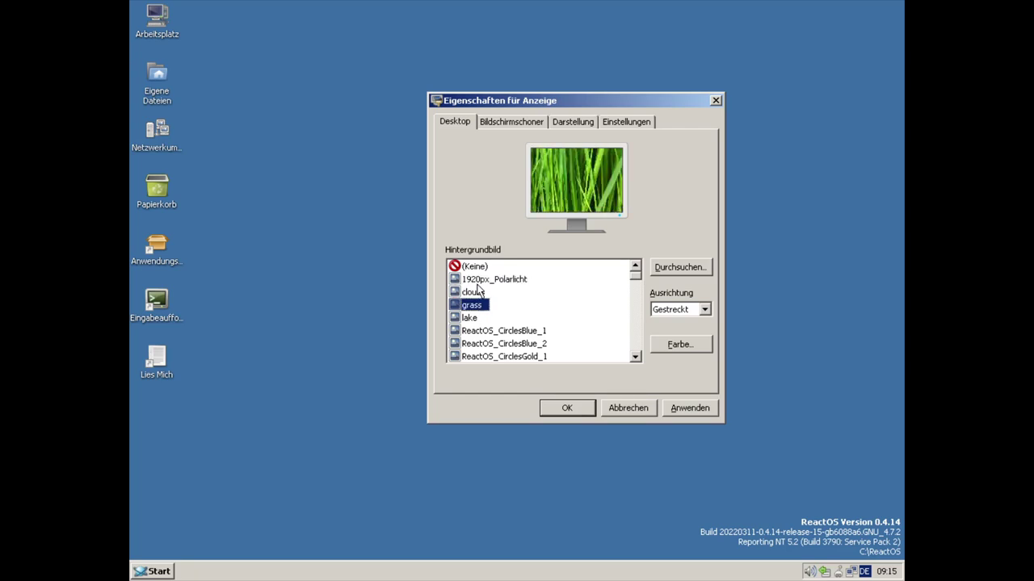
key("Down")
key("Up")
key("Up")
key("Up")
key("Up")
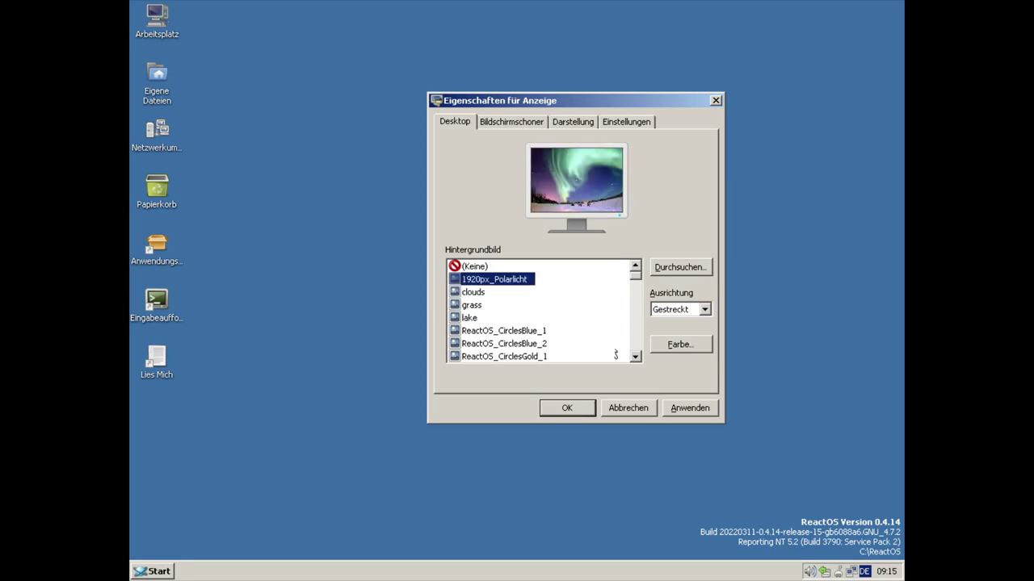
left_click(689, 408)
- Preview ReactOS_CirclesBlue_1 and apply the ReactOS_Hexagons wallpaper
left_click_drag(498, 100, 547, 108)
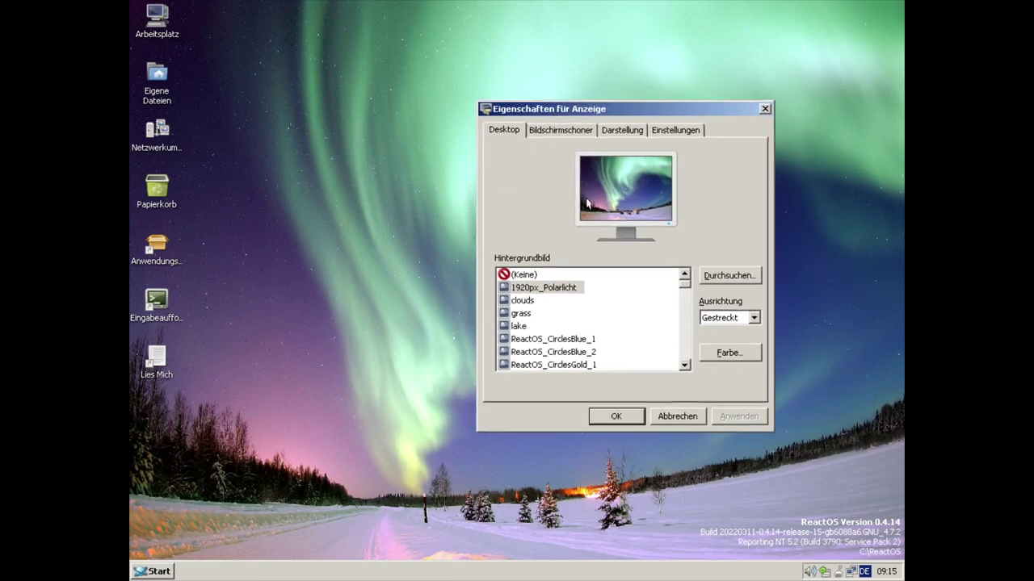
left_click(549, 339)
key("Down")
key("Down")
key("Down")
key("Down")
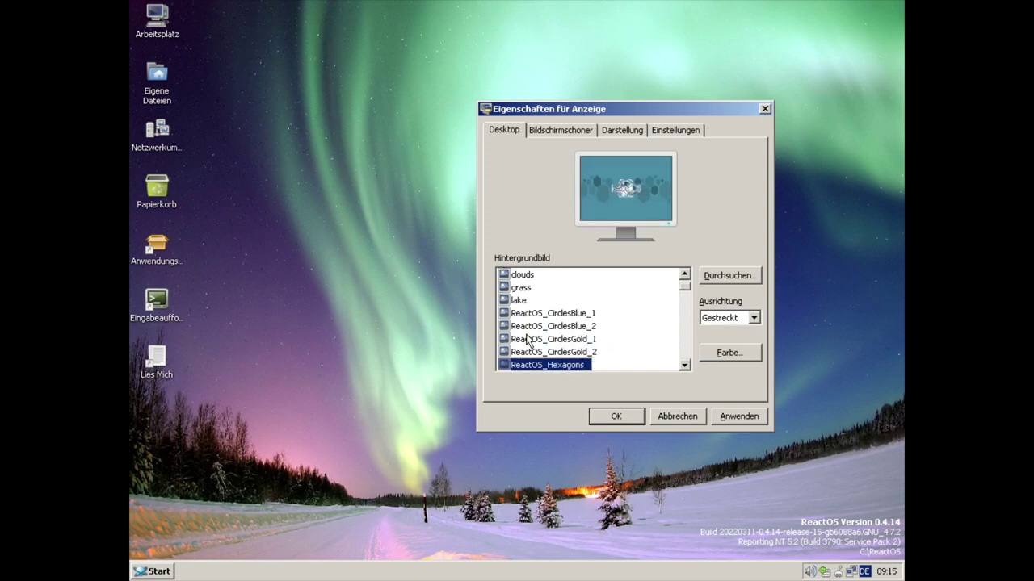
left_click(744, 415)
left_click_drag(588, 109, 734, 92)
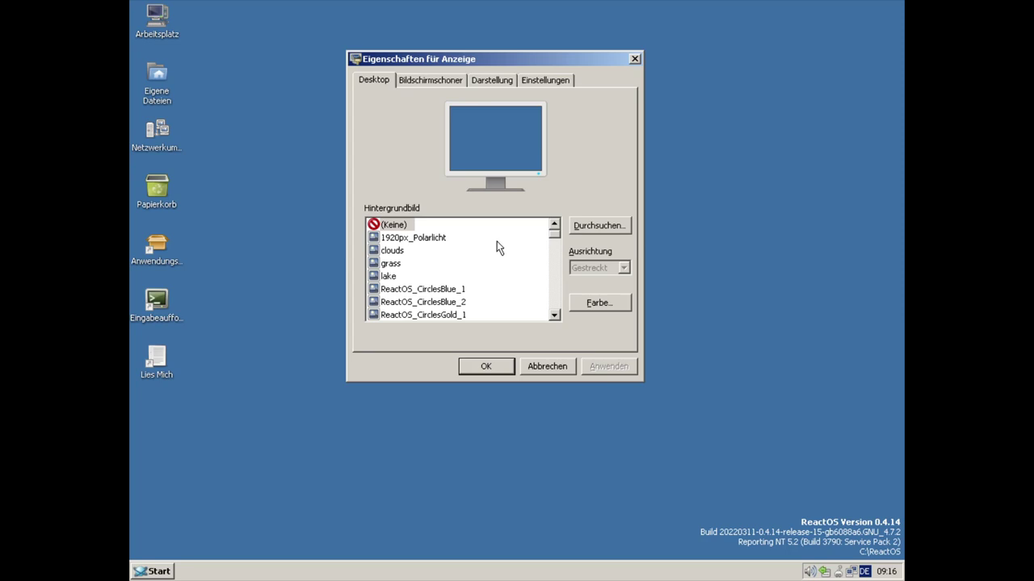
- Try the 3D-Text, Cylinders Fractal, Kreise and Matrix screensavers in turn
left_click(430, 80)
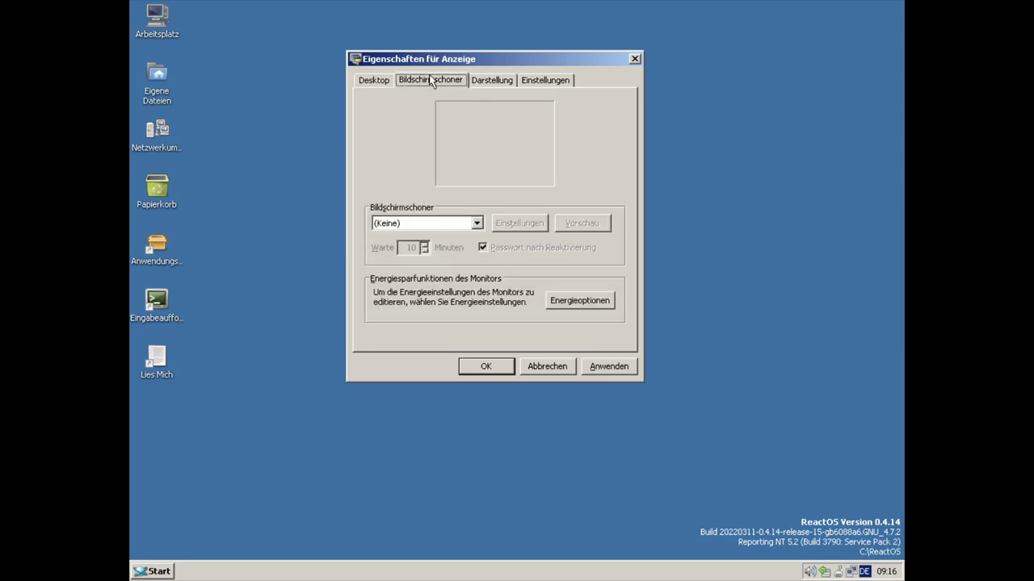
left_click(459, 231)
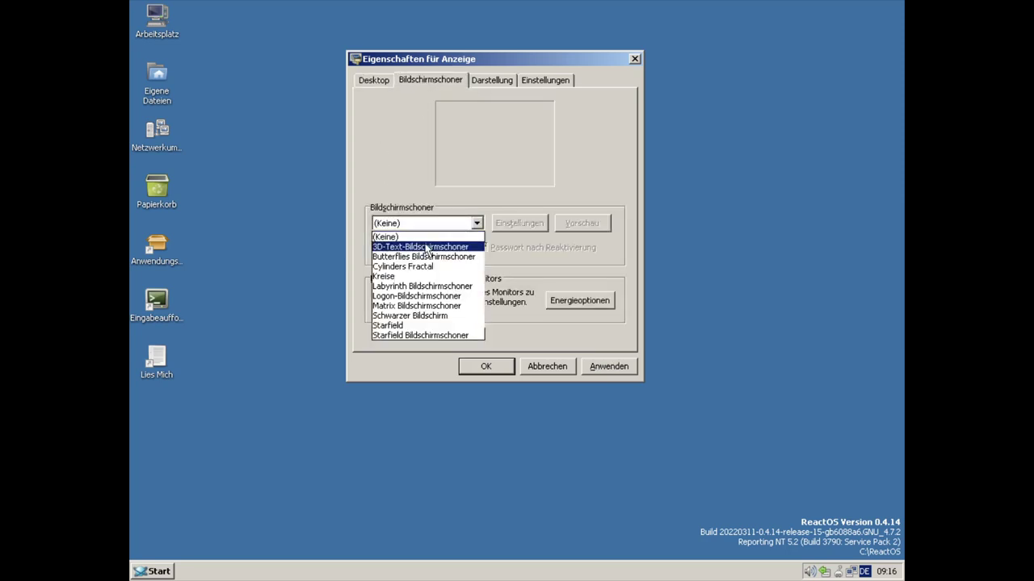
left_click(428, 246)
left_click(428, 224)
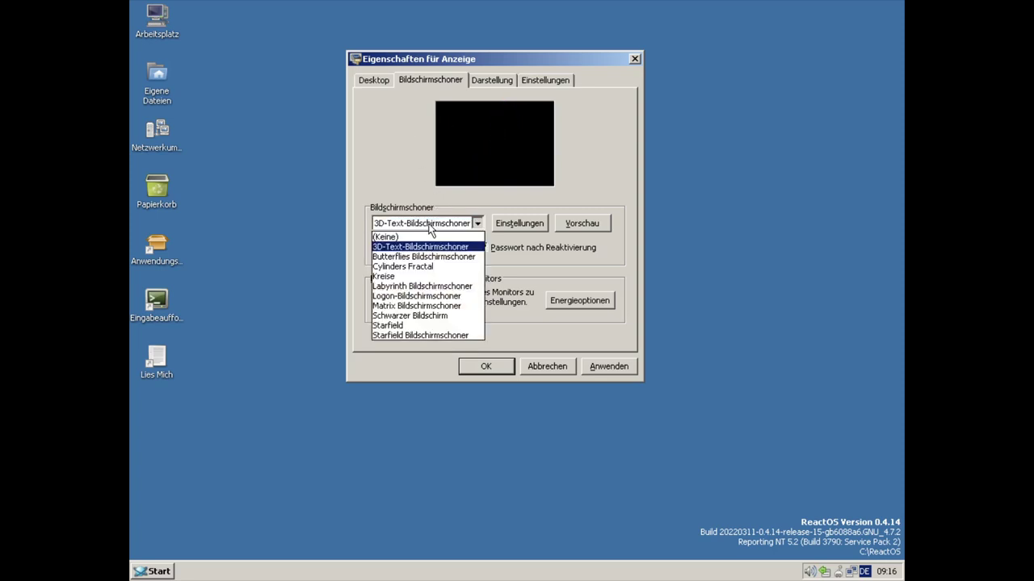
left_click(425, 268)
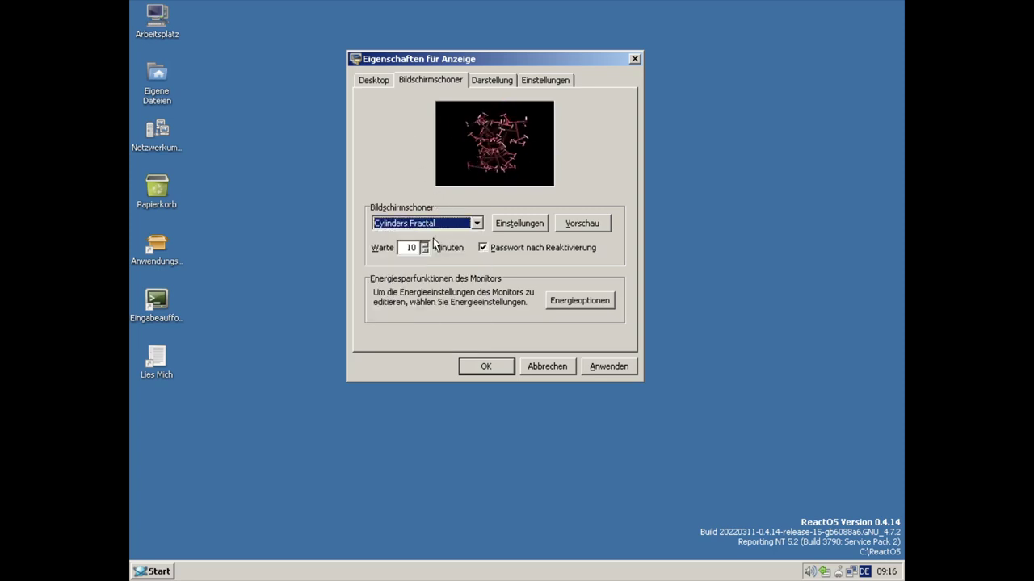
left_click(431, 224)
left_click(419, 276)
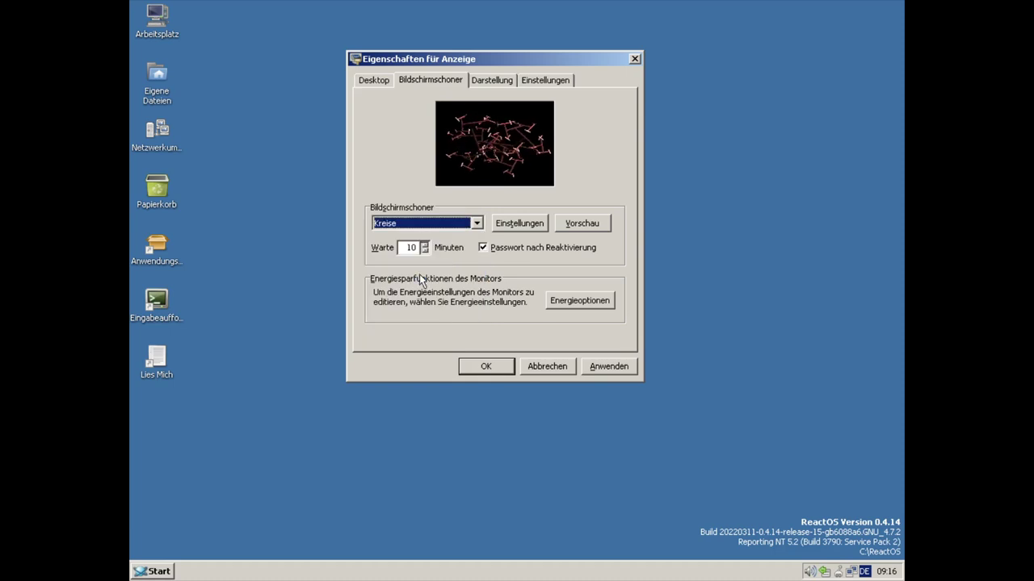
left_click(444, 223)
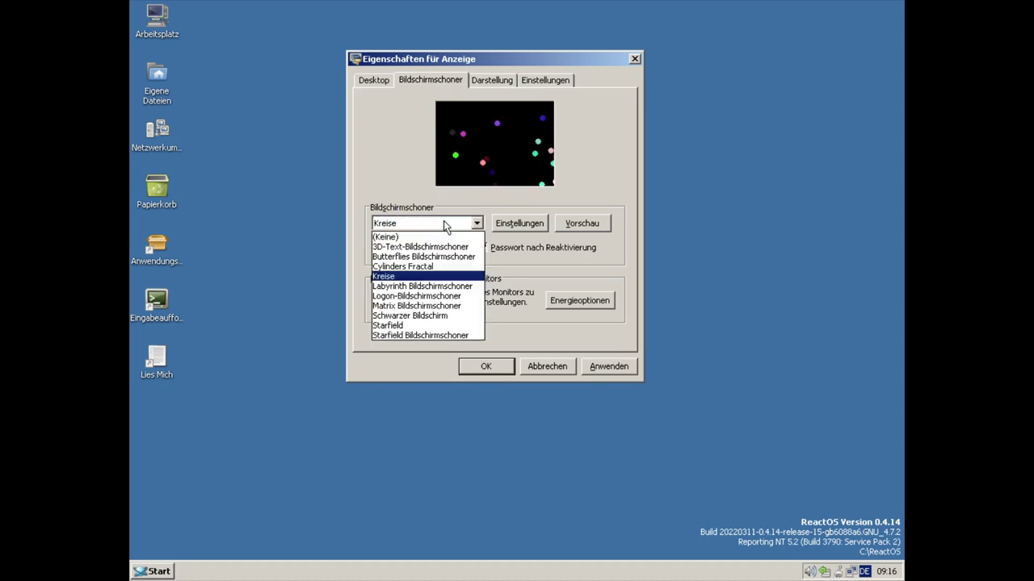
left_click(416, 306)
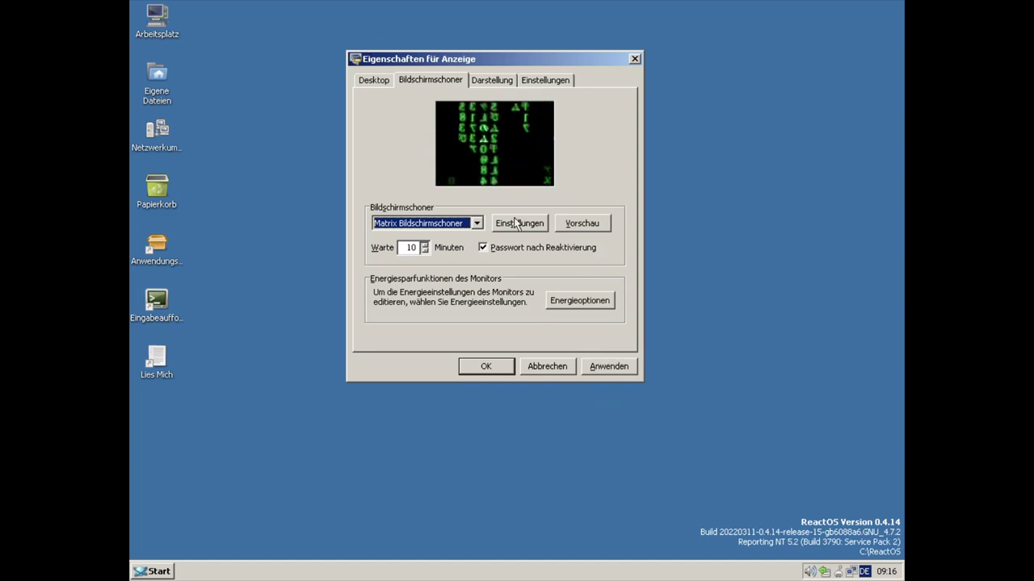
- Preview Matrix full screen, then set the screensaver to (Keine) and go to Darstellung
left_click(575, 223)
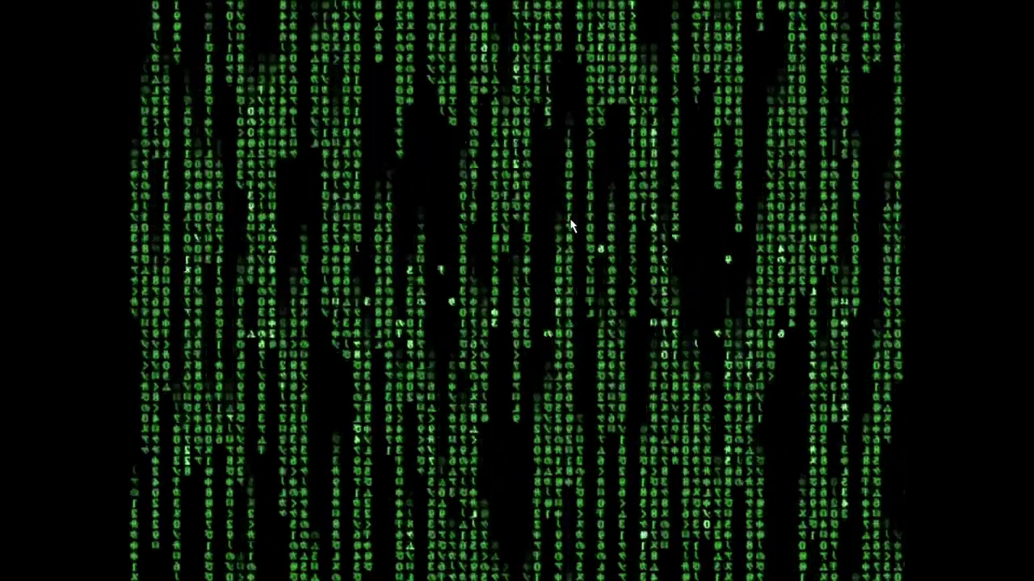
mouse_move(526, 225)
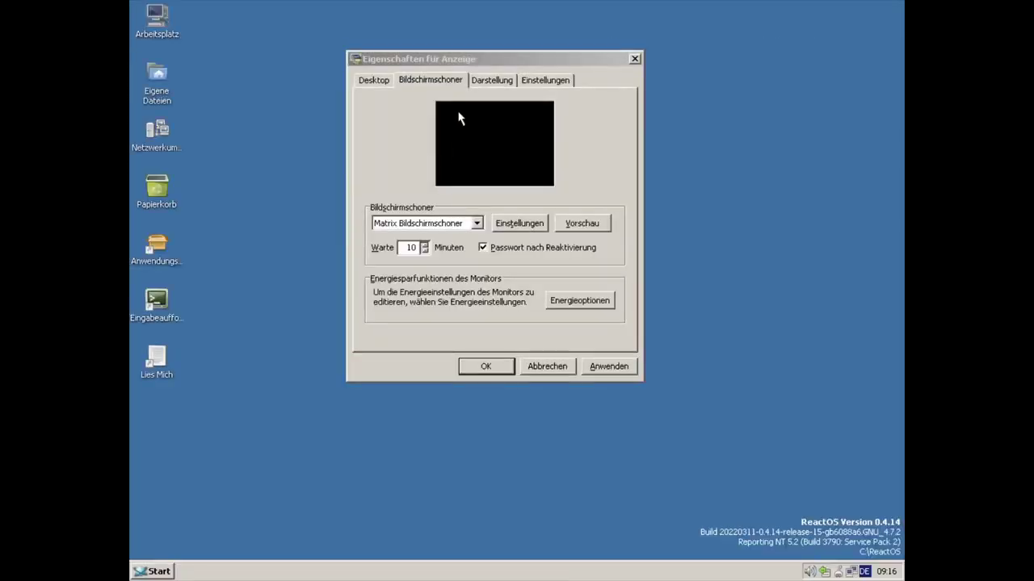
left_click(465, 225)
left_click(388, 237)
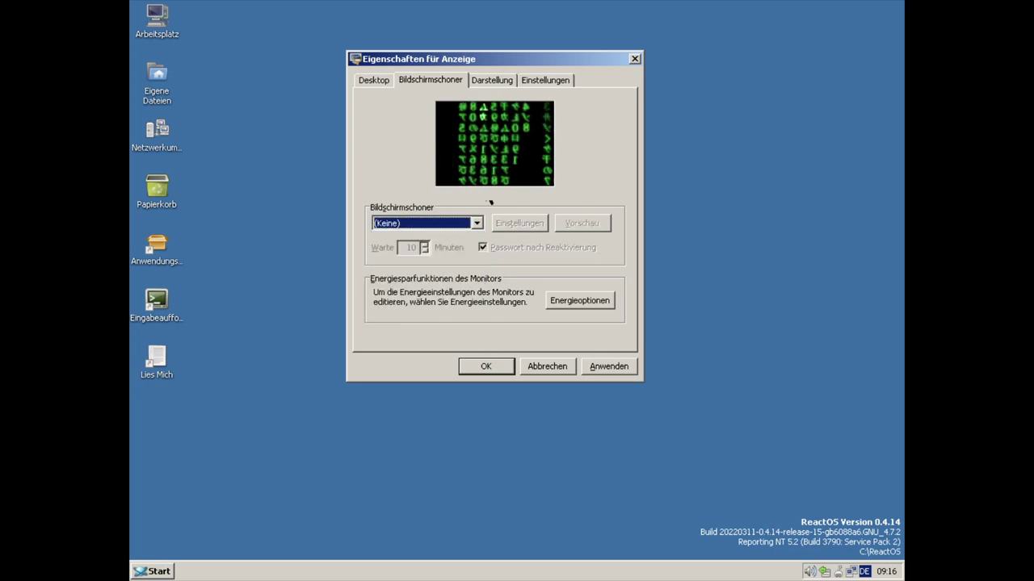
left_click(489, 76)
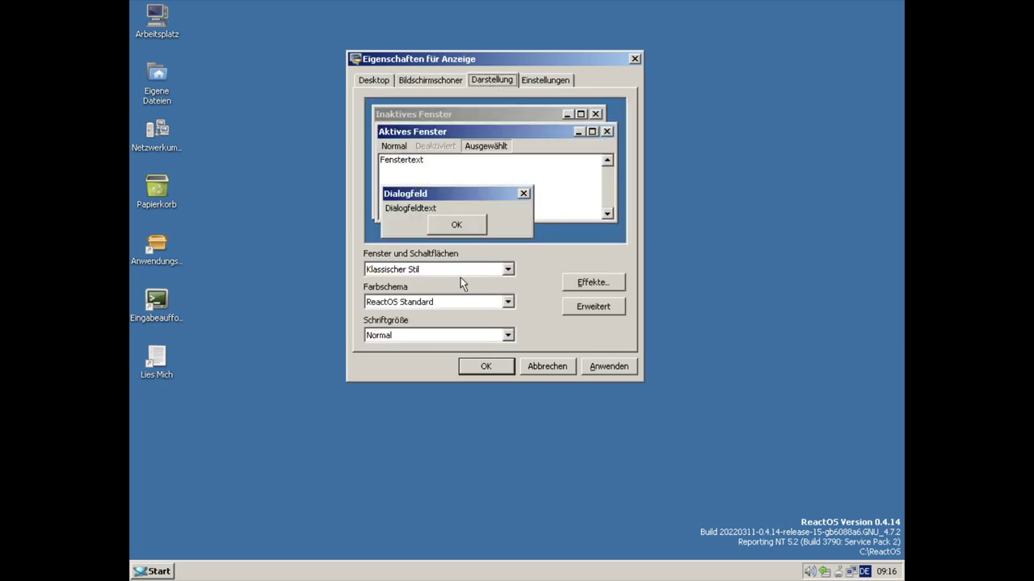
- Preview the Lautus, Lunar, Mizu and Modern window styles, then return to Klassischer Stil
left_click(477, 275)
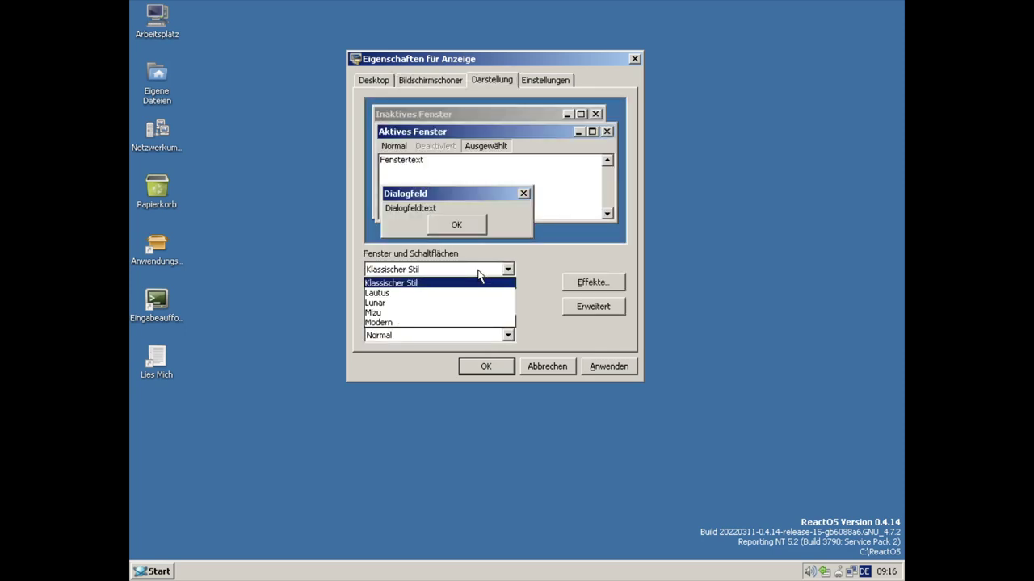
left_click(441, 292)
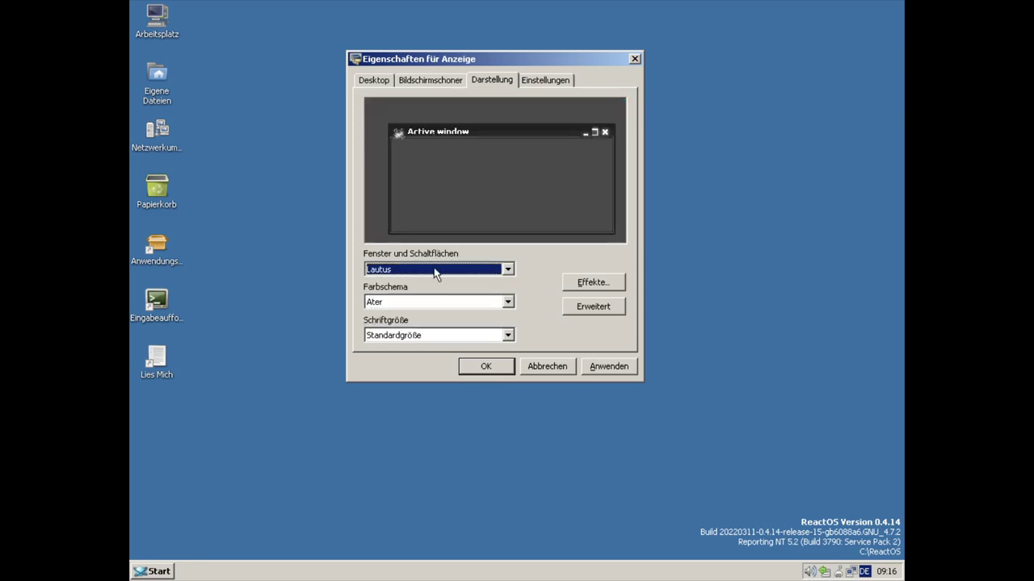
left_click(435, 275)
left_click(421, 301)
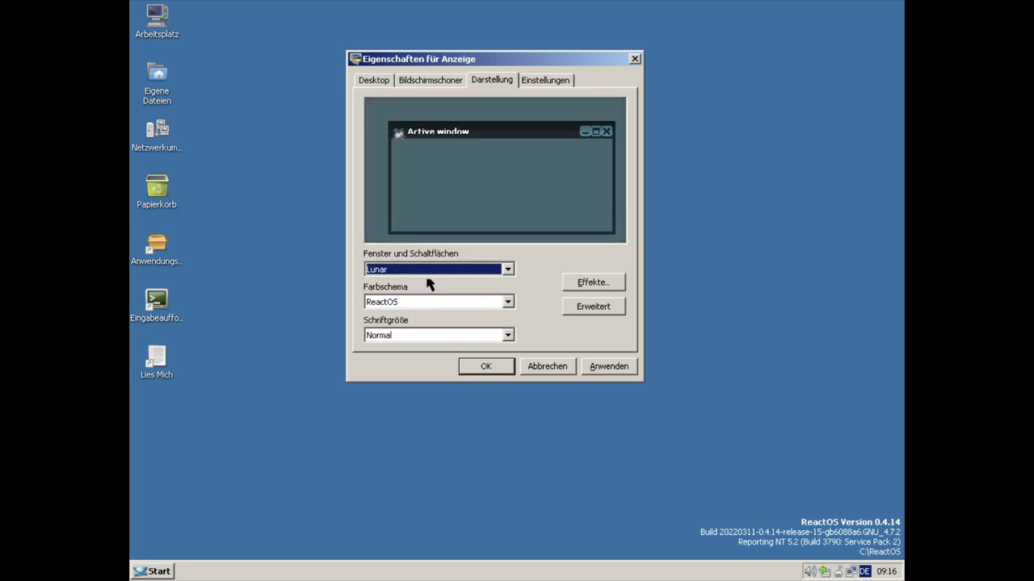
left_click(429, 271)
left_click(424, 312)
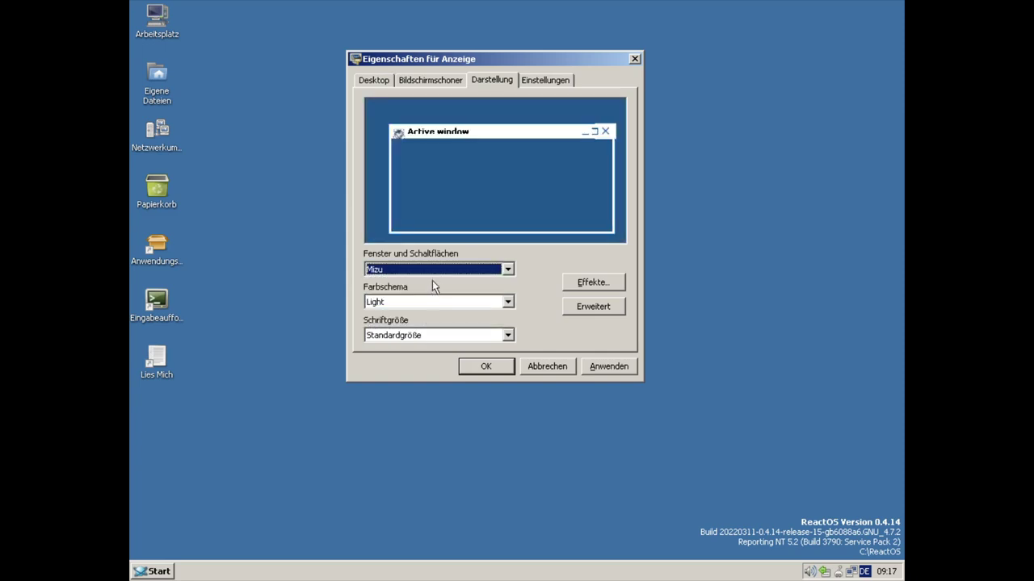
left_click(435, 273)
left_click(415, 324)
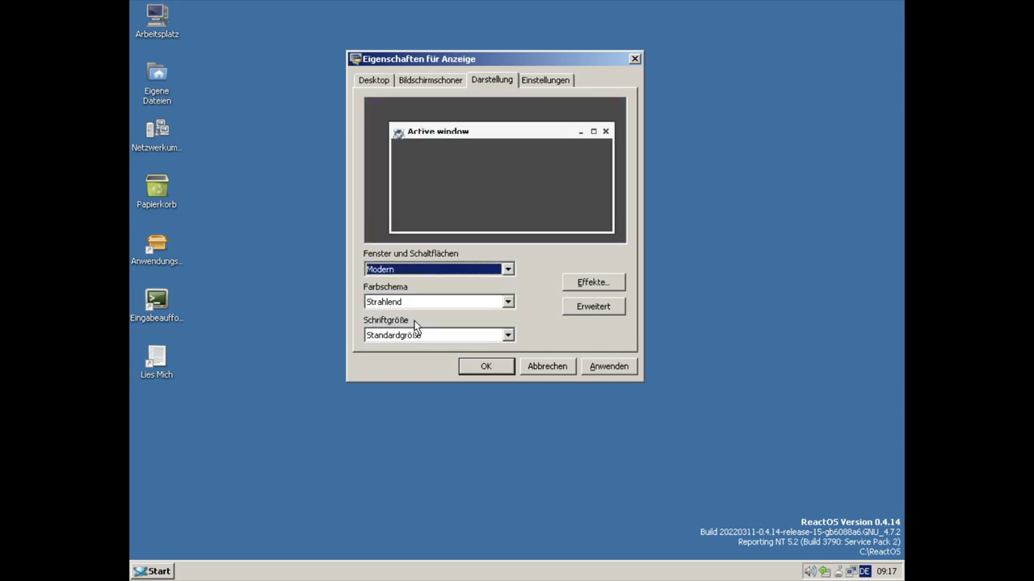
left_click(432, 271)
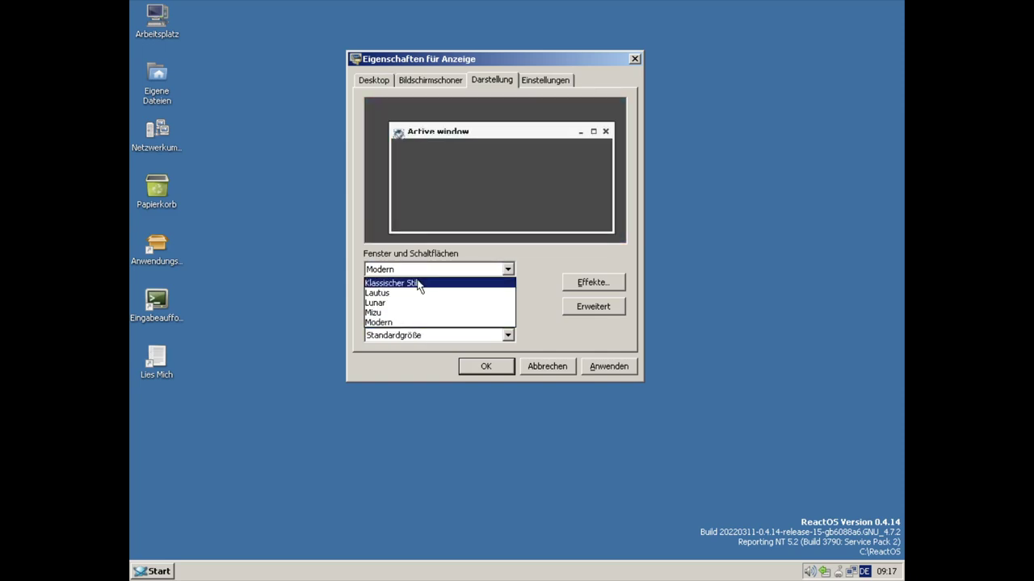
left_click(421, 280)
- Try the Olivgrün and Hoher Kontrast Schwarz colour schemes, then pick ReactOS Standard
left_click(457, 303)
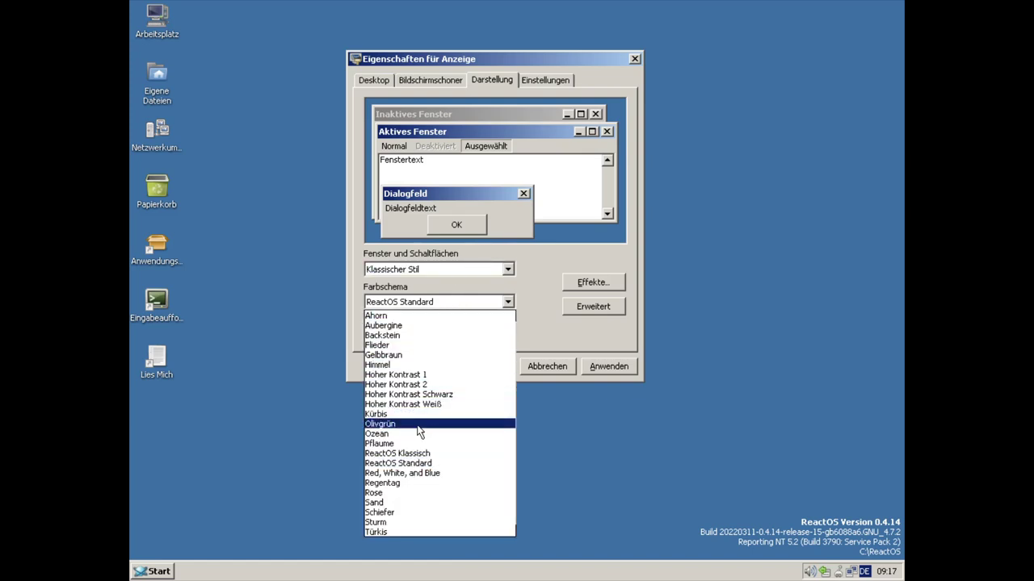
left_click(413, 423)
left_click(429, 303)
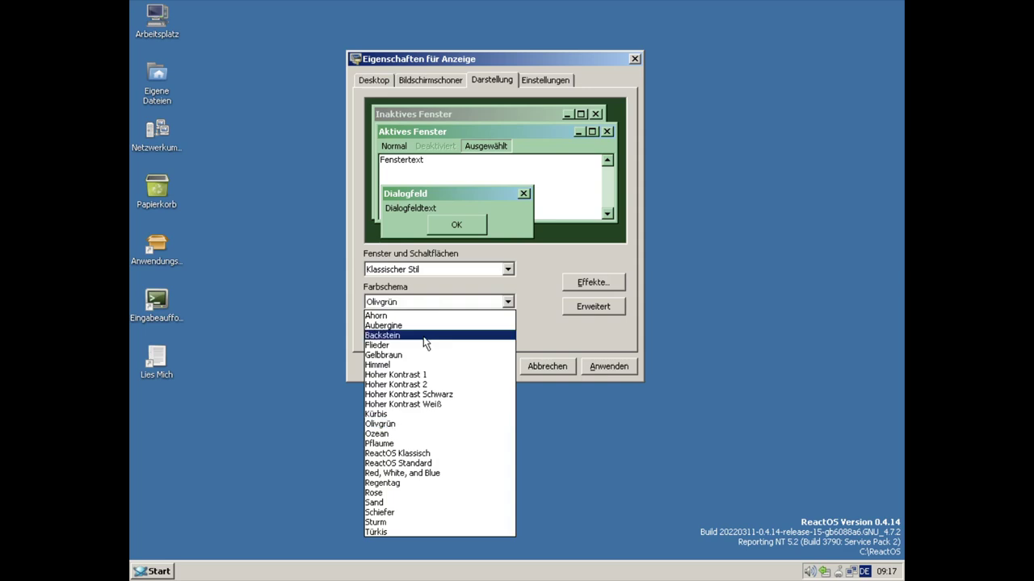
left_click(393, 394)
key("r")
key("r")
left_click(545, 85)
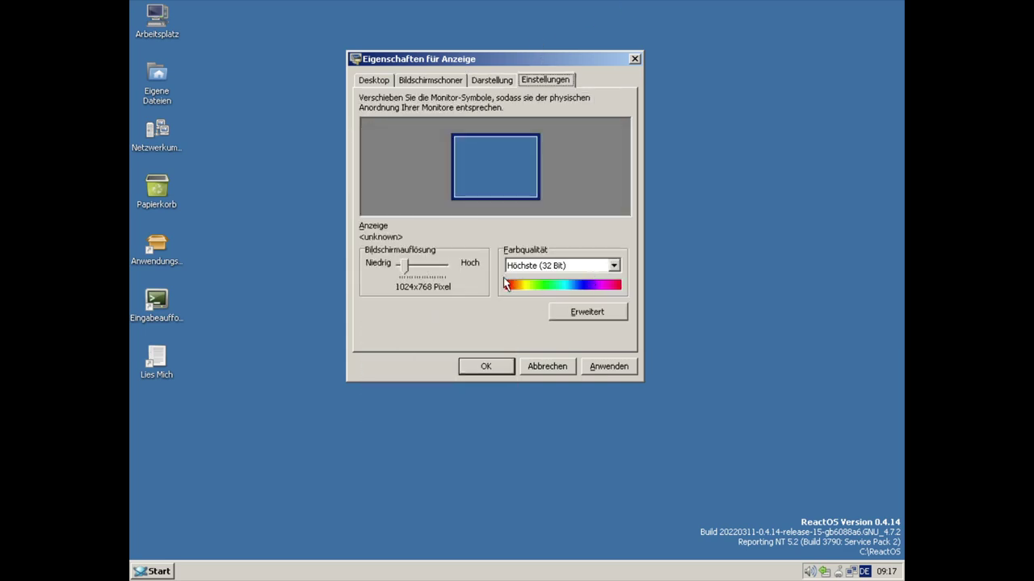
- Change the screen resolution to 1280x720, apply it and keep the new settings
left_click(409, 268)
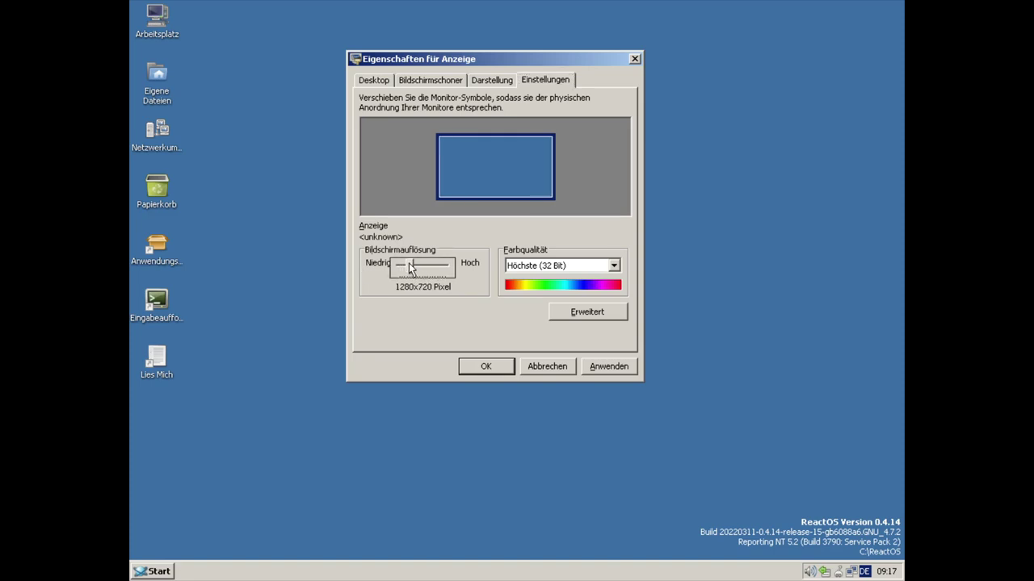
left_click(607, 365)
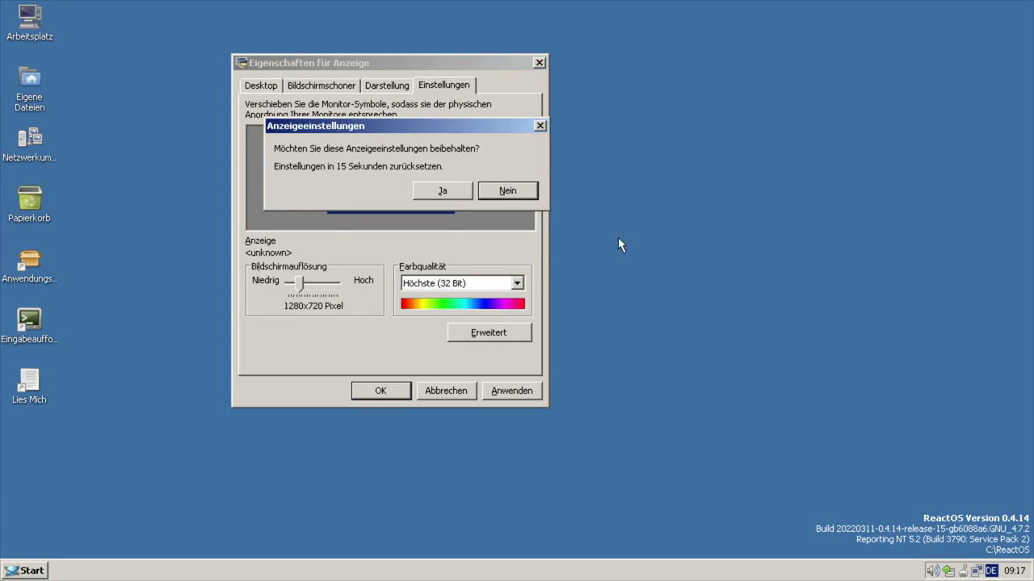
left_click(440, 194)
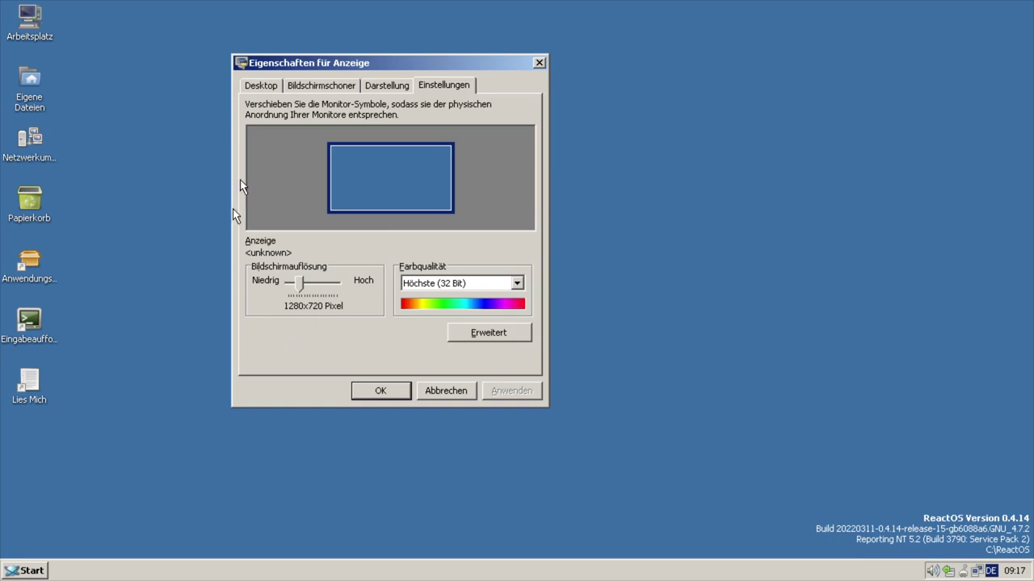
- Keep colour quality at Höchste (32 Bit) and close Display Properties with OK
left_click(464, 282)
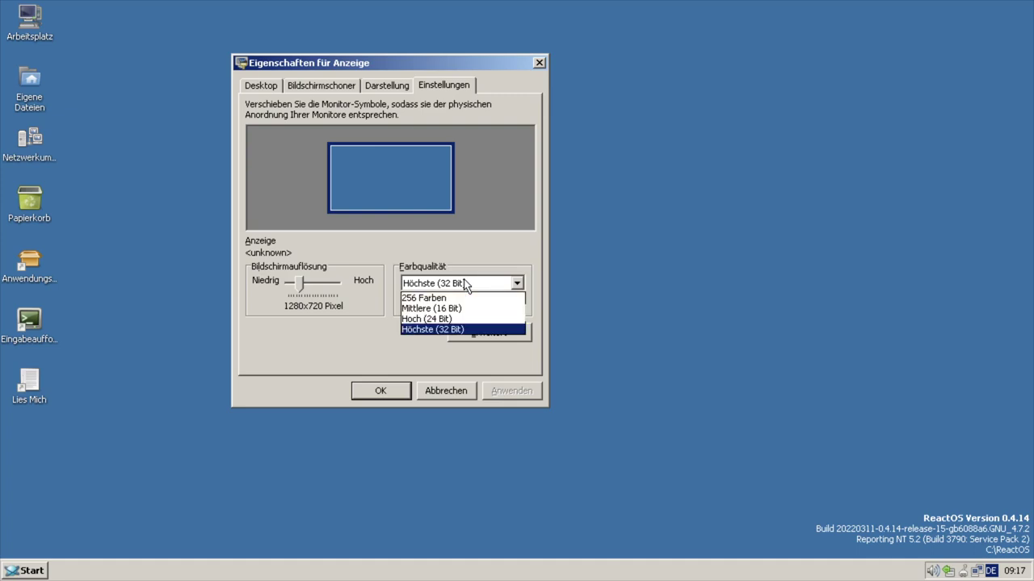
left_click(464, 284)
left_click(402, 392)
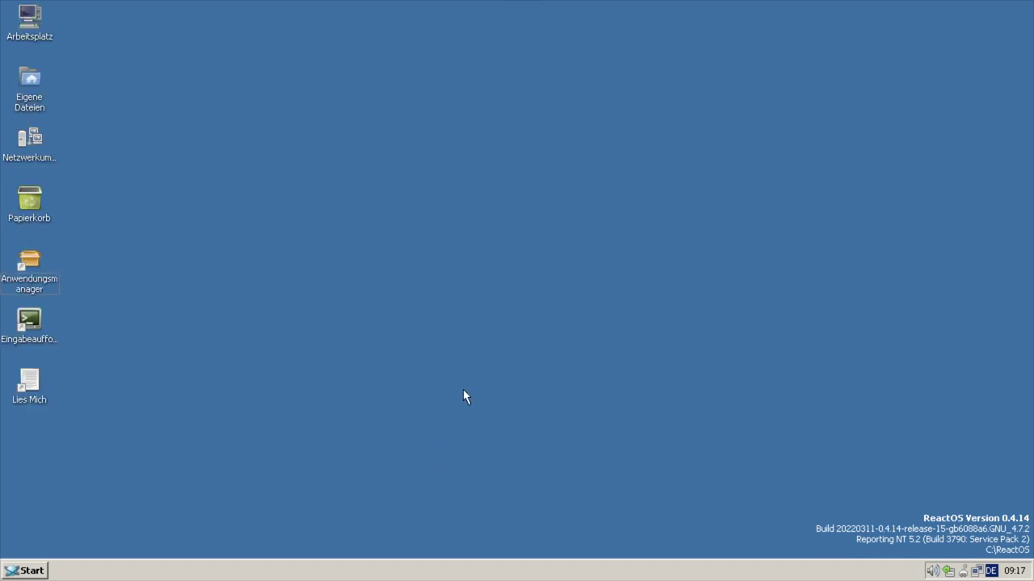
- Open Arbeitsplatz, centre its window, and view then close the About ReactOS information
double_click(37, 32)
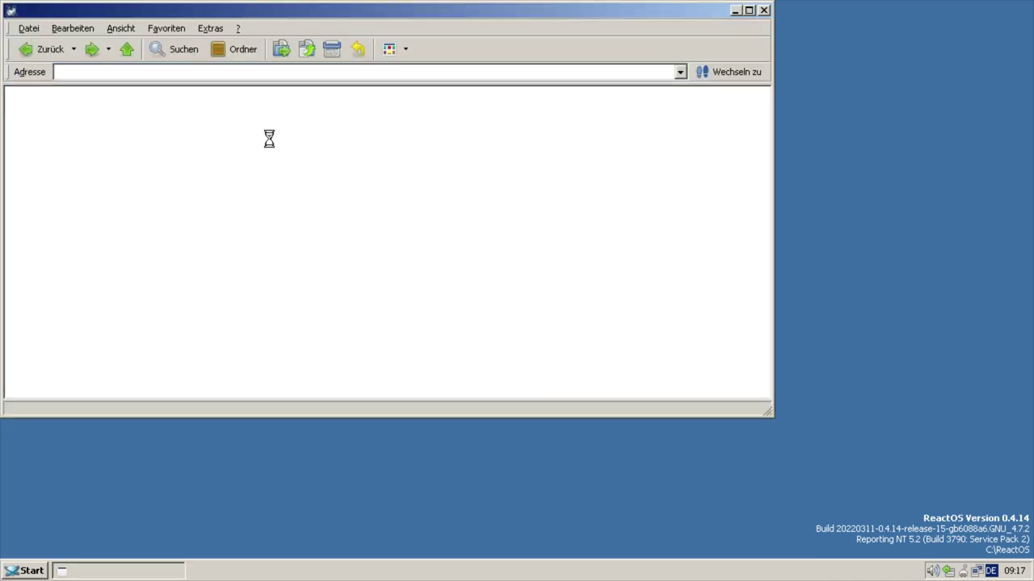
left_click_drag(363, 10, 567, 34)
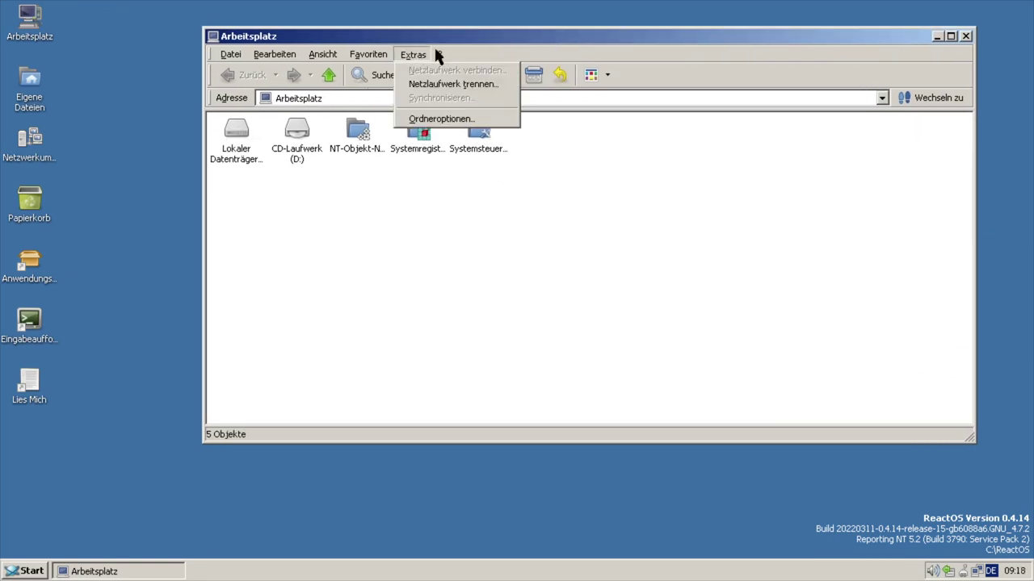
left_click(452, 71)
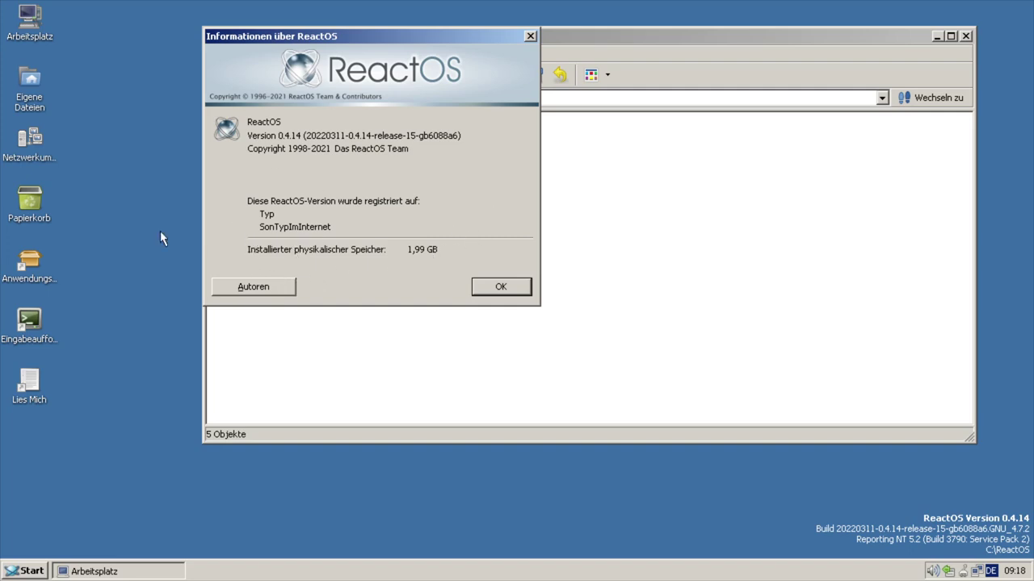
left_click(530, 37)
- Browse the Extras, neighbouring and Bearbeiten menus, then close the menu
left_click(412, 56)
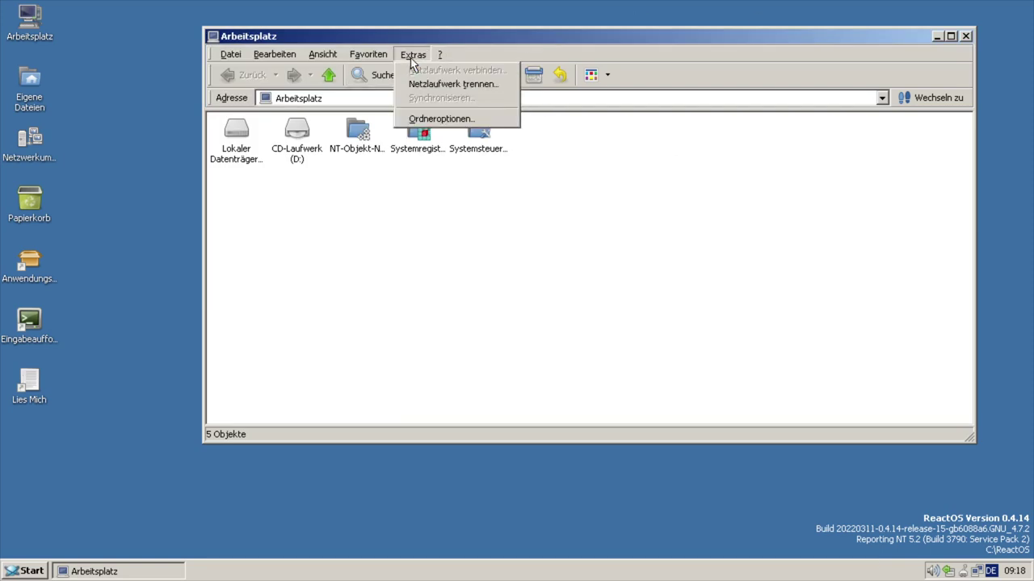
key("Left")
key("Left")
key("Left")
key("Left")
key("Right")
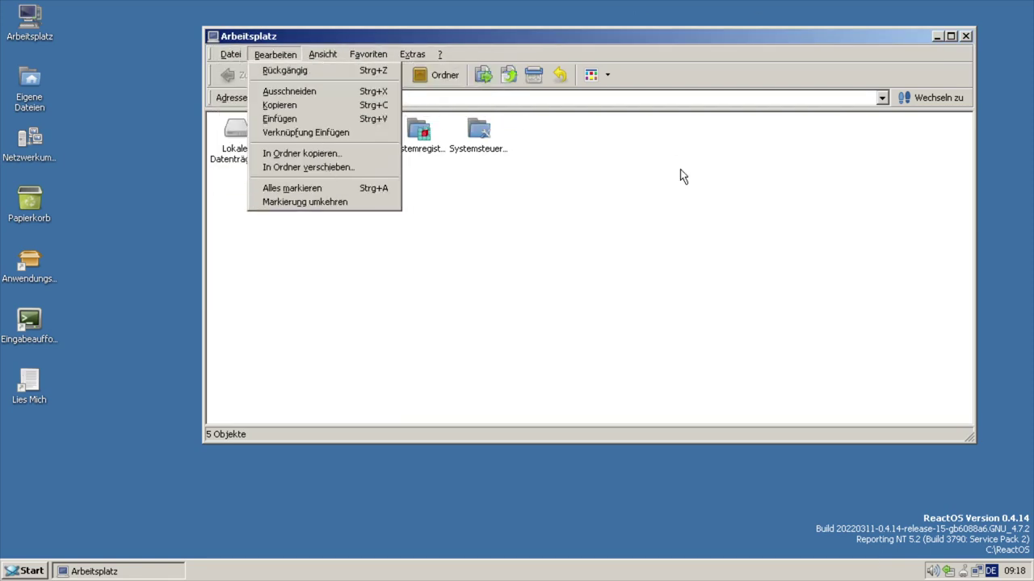
key("Escape")
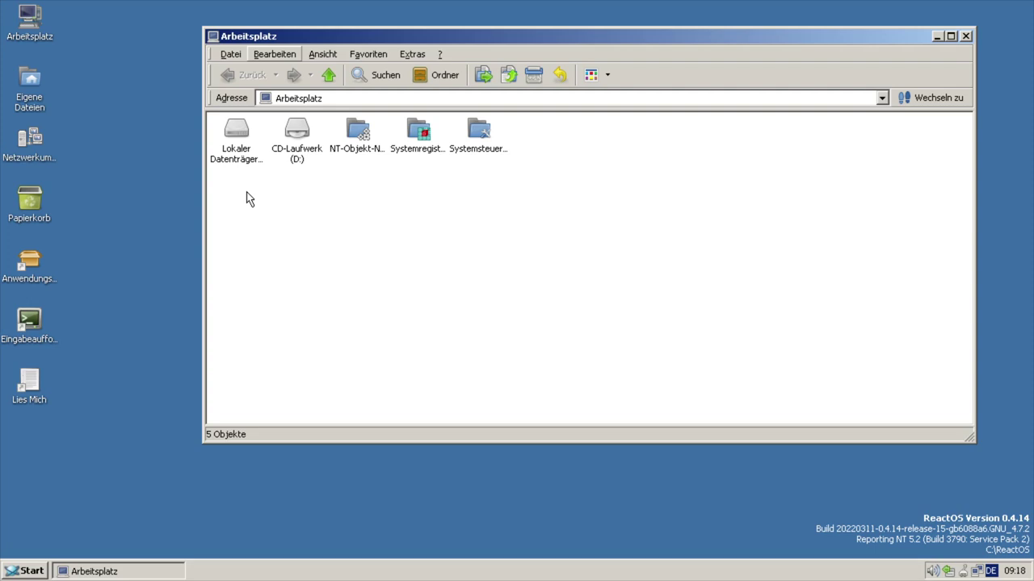
left_click(238, 153)
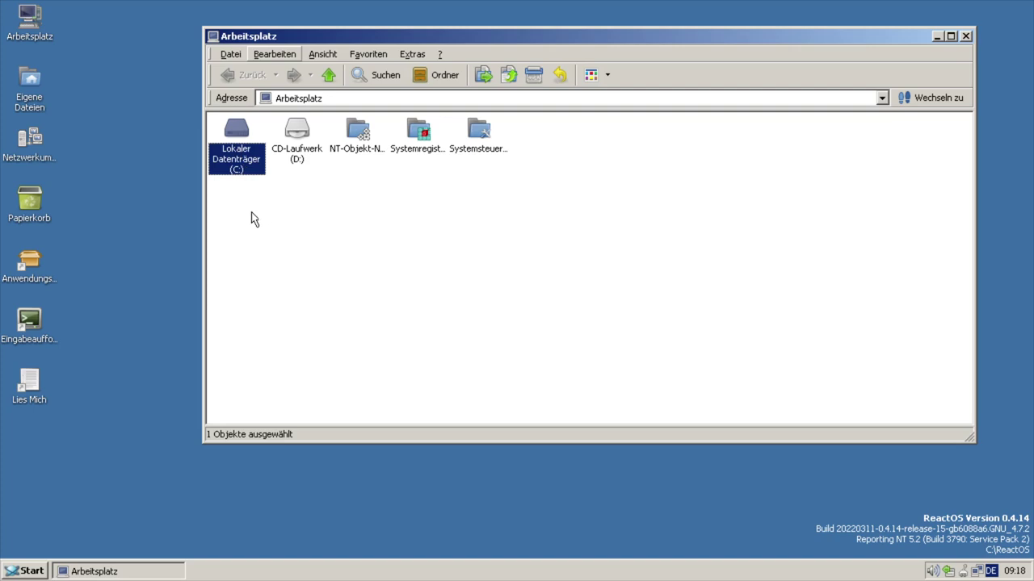
double_click(233, 158)
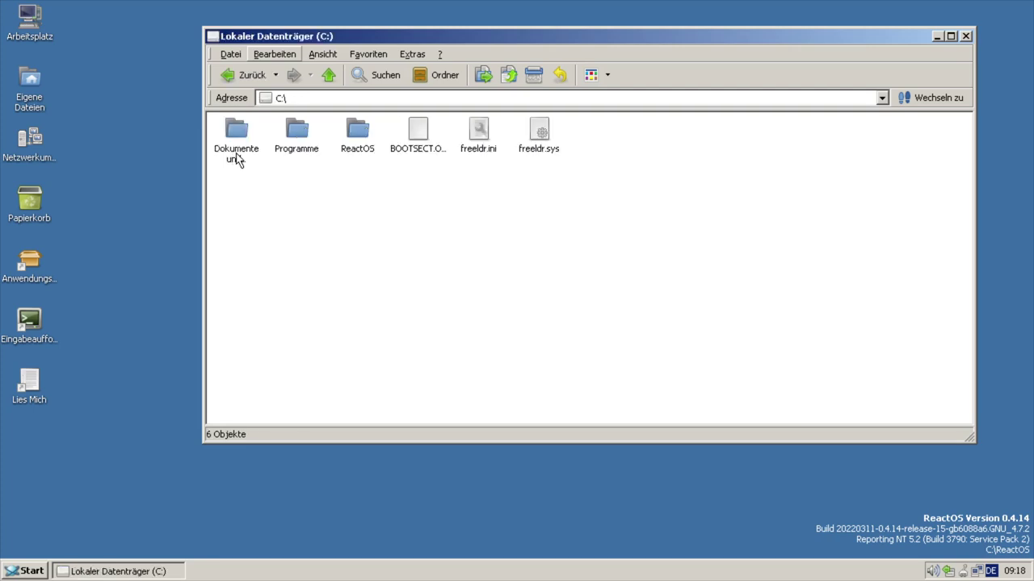
left_click(234, 73)
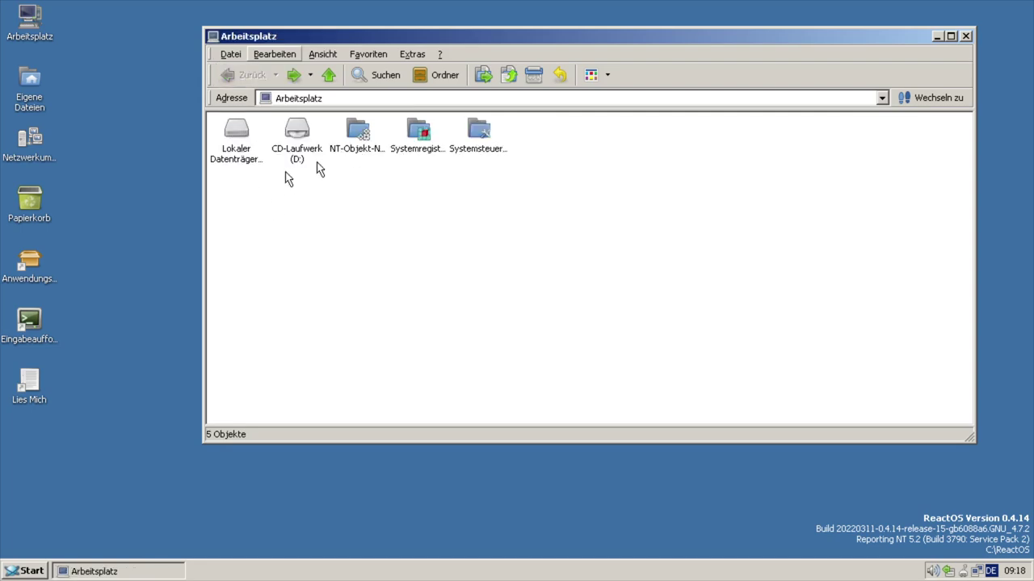
left_click(361, 154)
key("alt+Right")
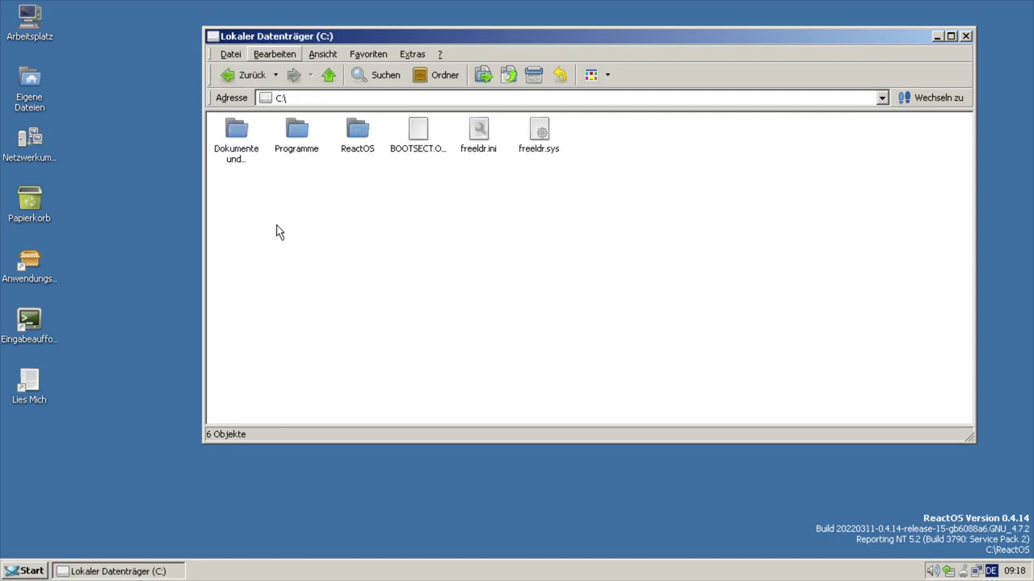
left_click(232, 153)
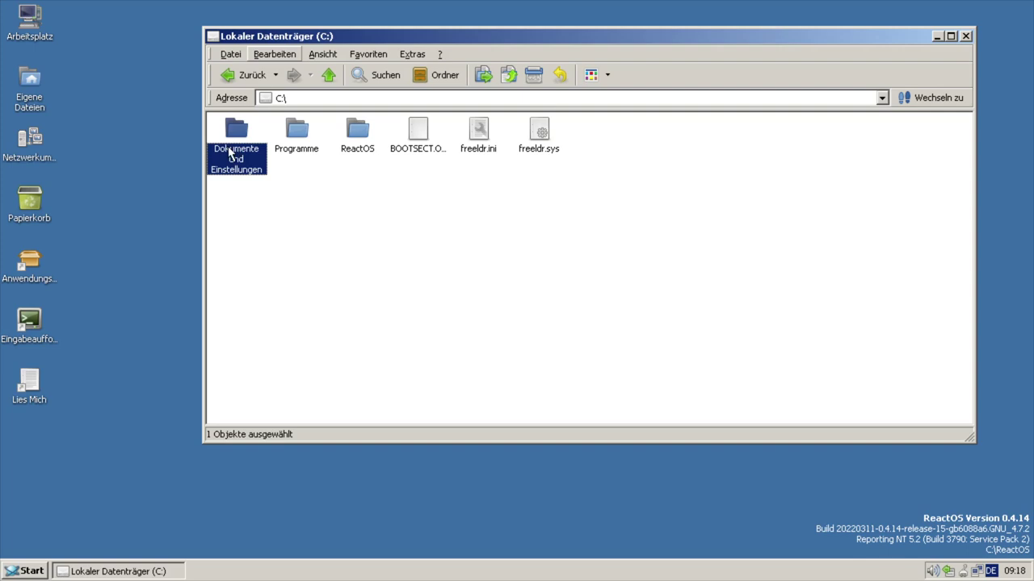
double_click(232, 153)
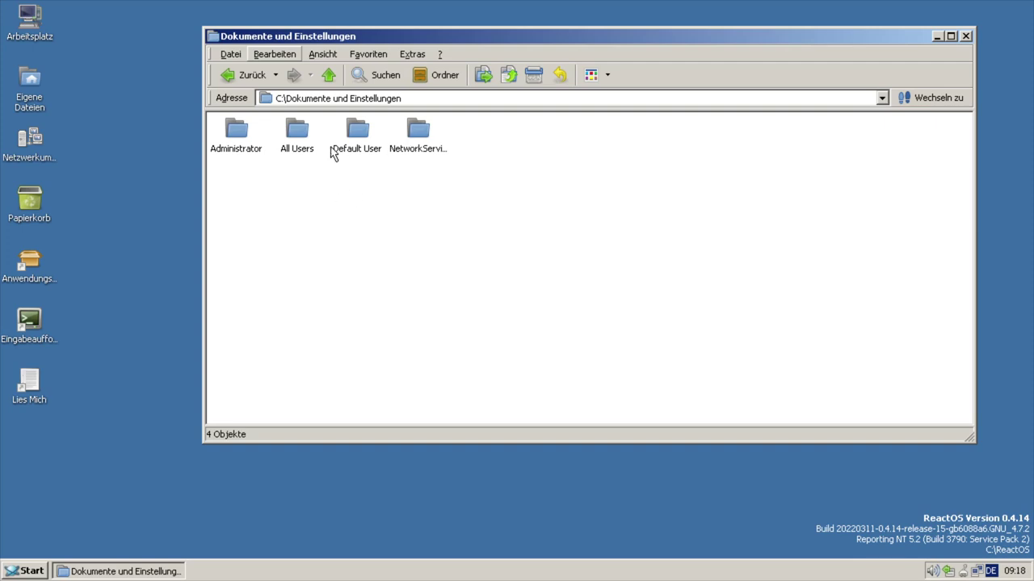
left_click(236, 136)
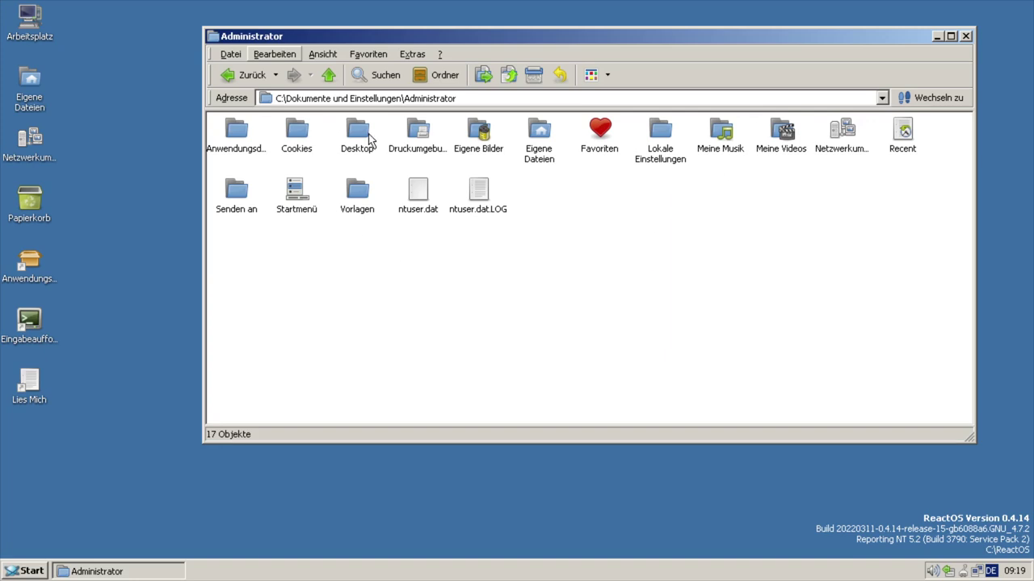
key("alt+Left")
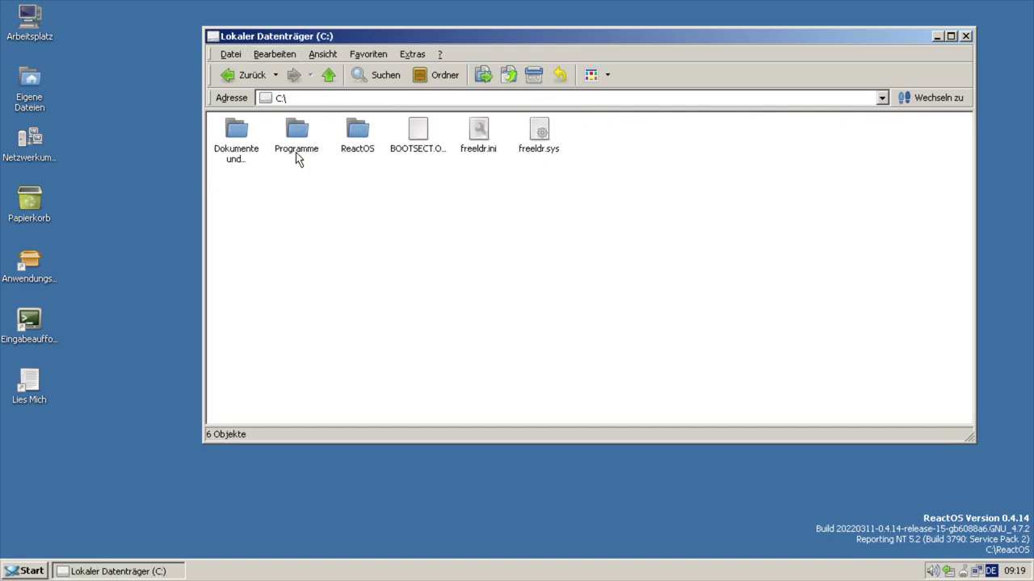
double_click(297, 153)
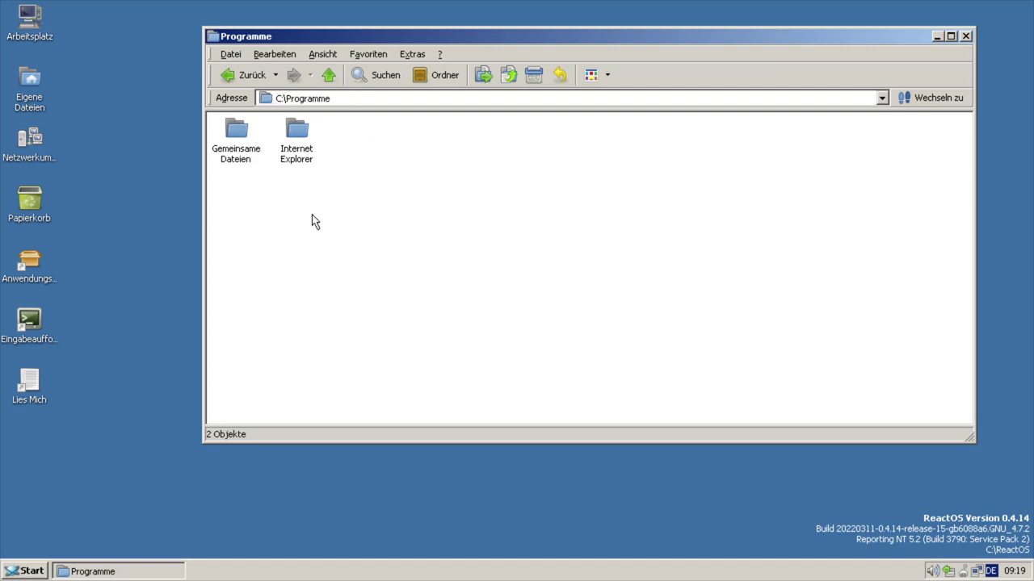
left_click(228, 76)
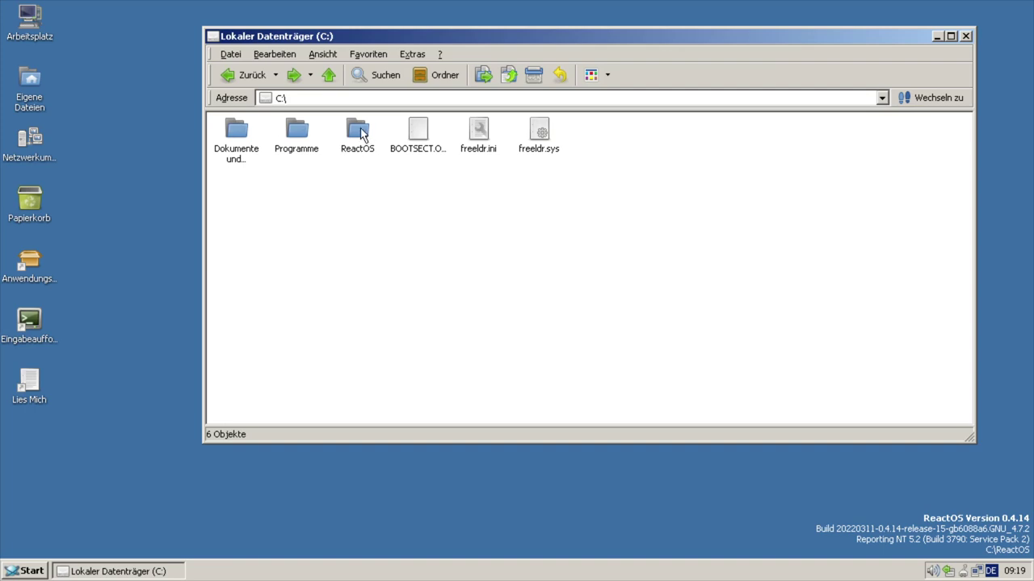
double_click(361, 133)
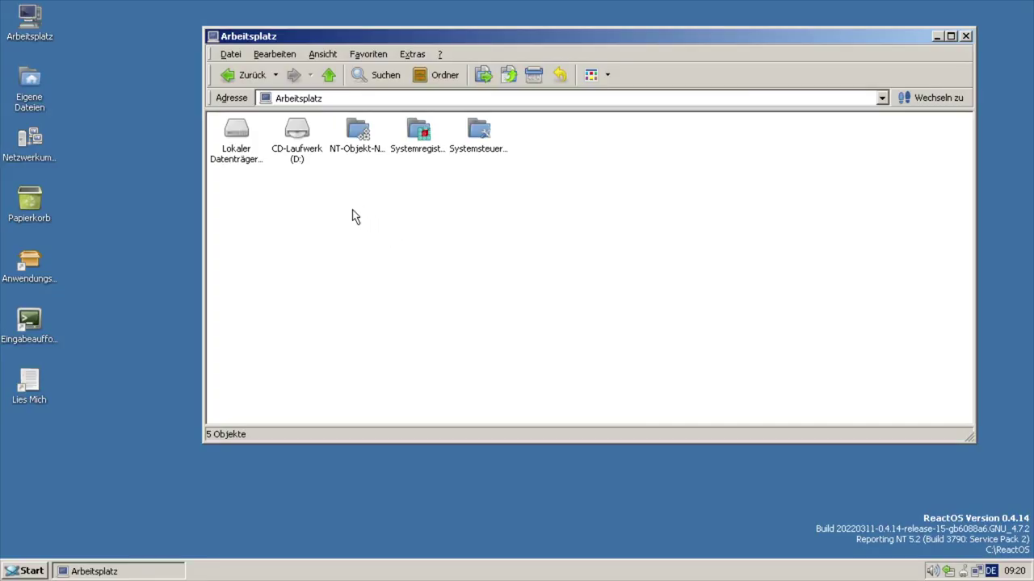
left_click(297, 152)
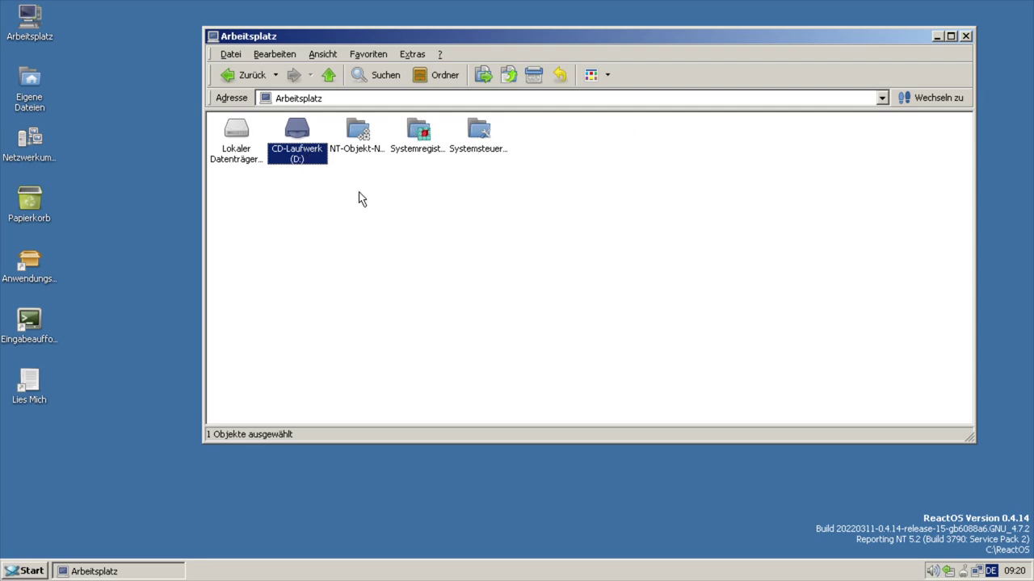
left_click(370, 150)
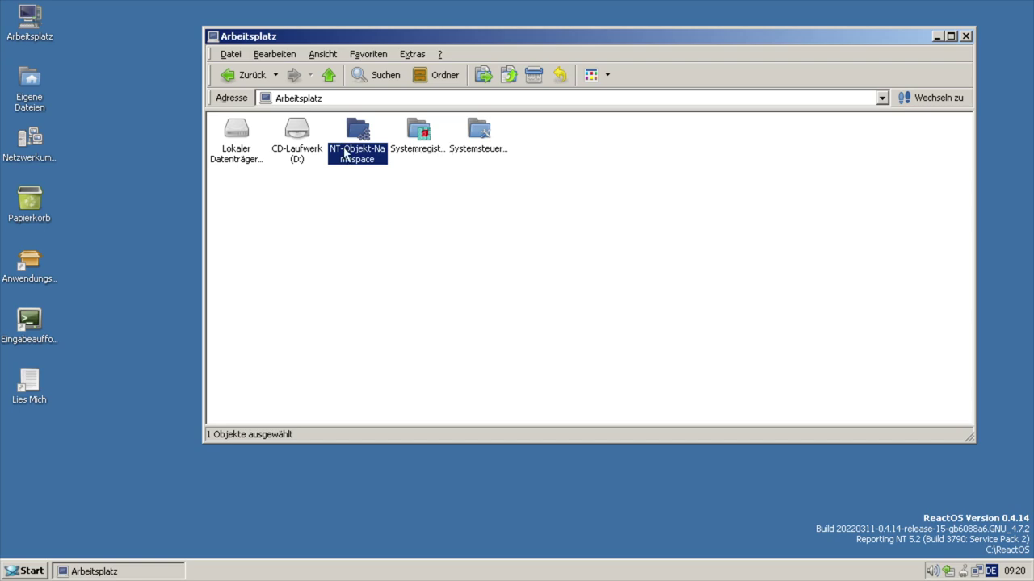
double_click(353, 157)
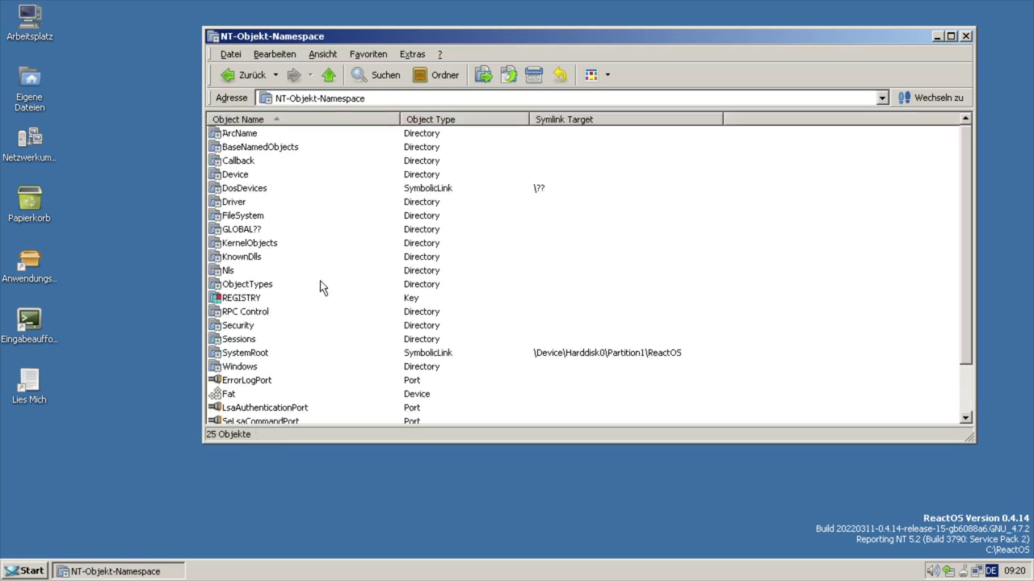
scroll(320, 286, "down", 2)
scroll(298, 239, "up", 1)
left_click(334, 78)
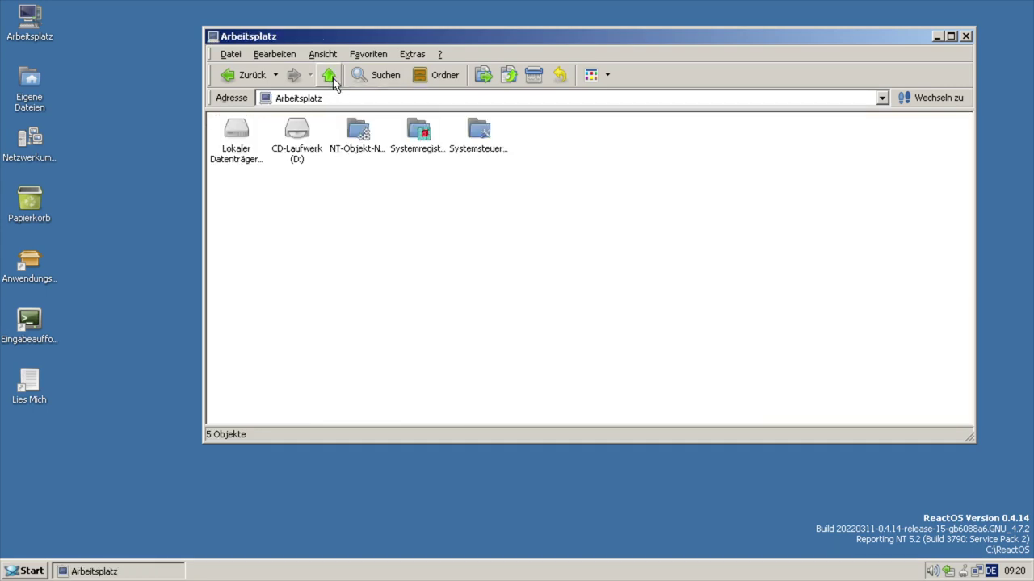
left_click(419, 137)
- Open Systemregistry maximised and look inside HKEY_CLASSES_ROOT before returning to the root keys
double_click(419, 137)
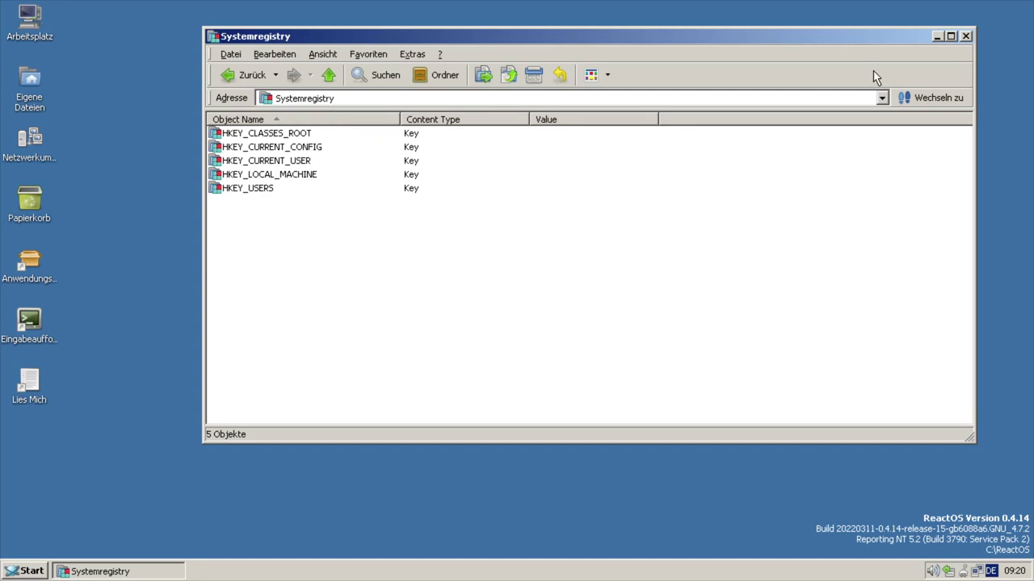
left_click(950, 36)
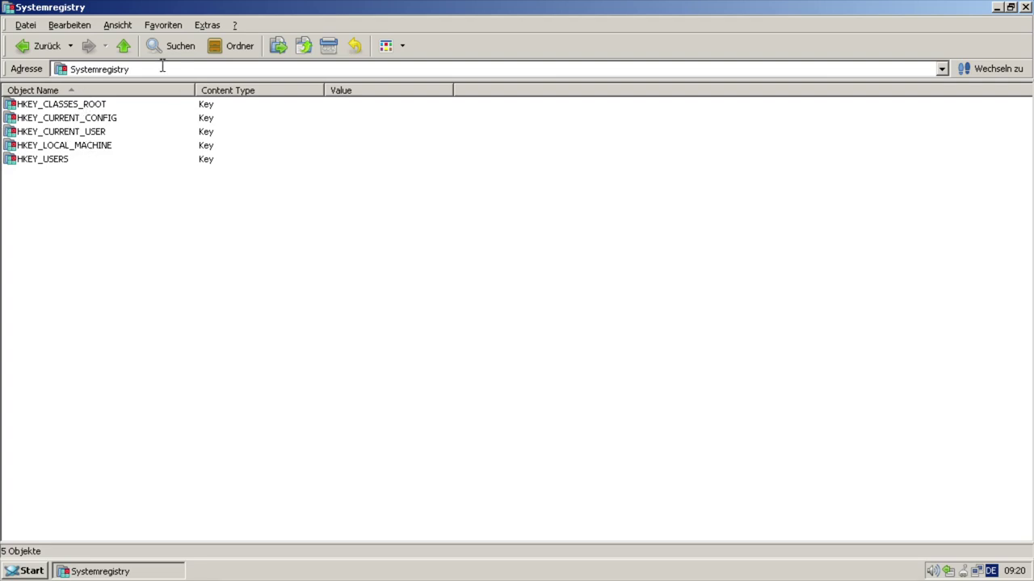
left_click(45, 110)
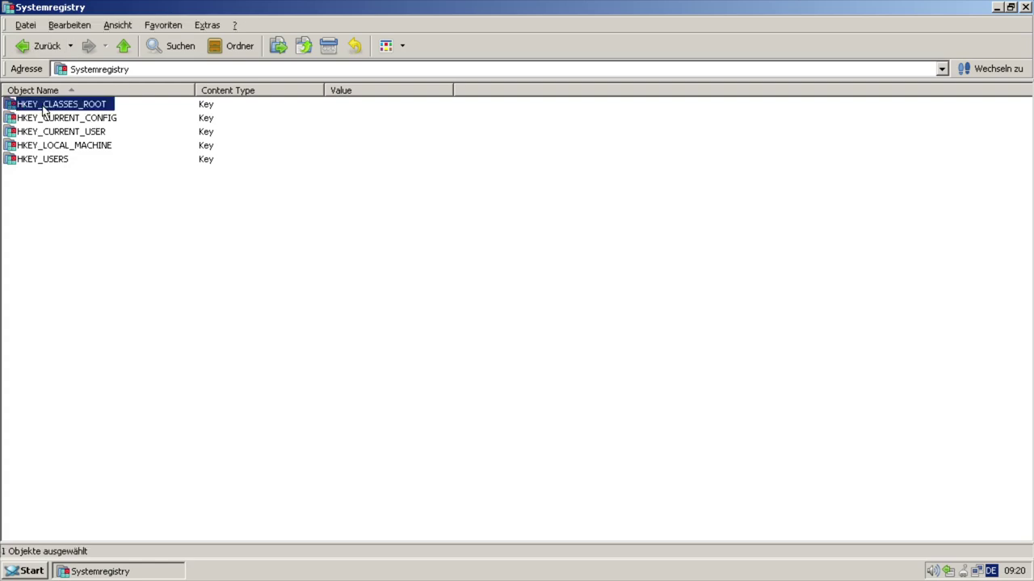
double_click(45, 110)
scroll(125, 211, "down", 3)
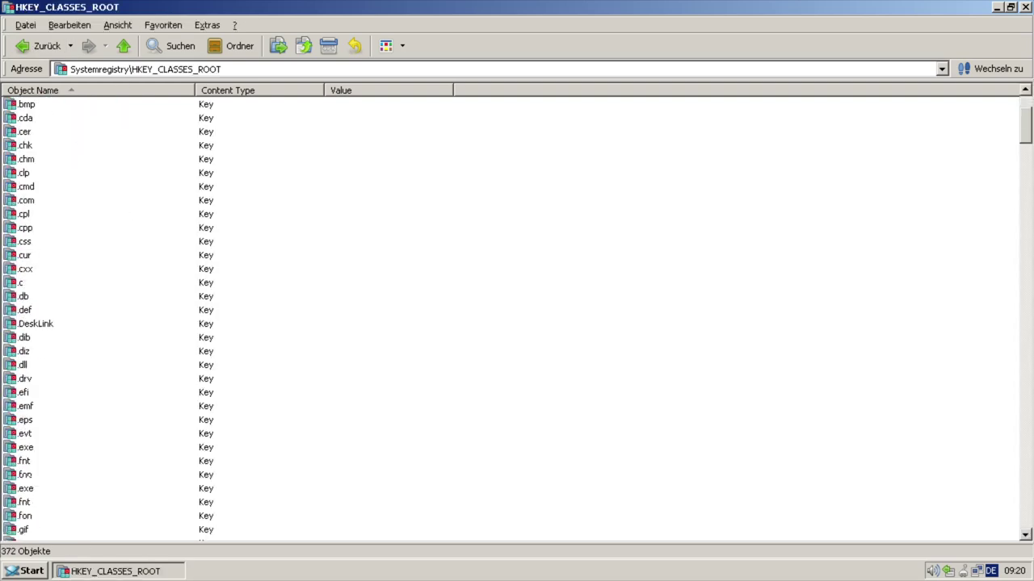
left_click(40, 46)
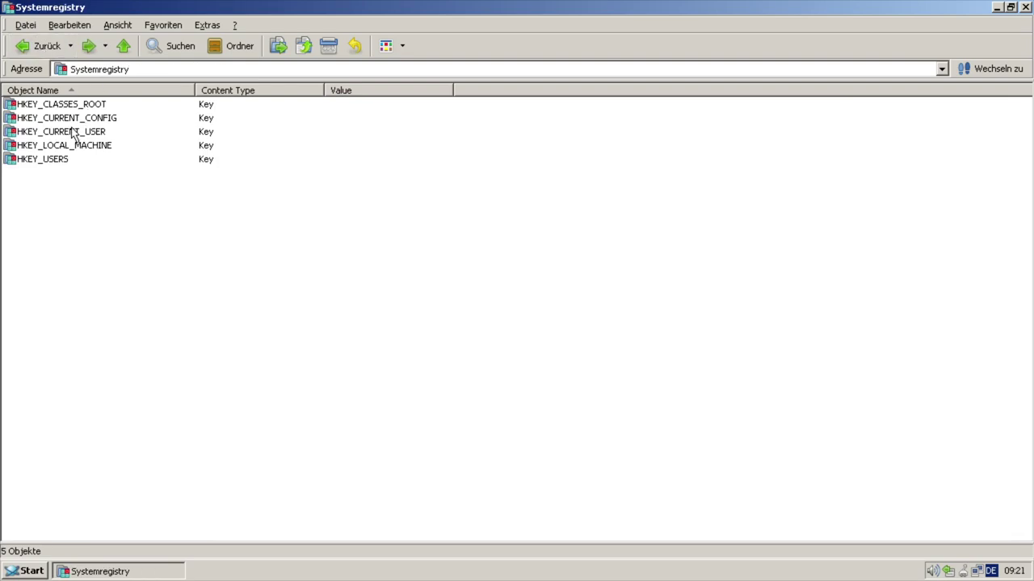
- Open HKEY_LOCAL_MACHINE\SOFTWARE, go back up to Arbeitsplatz and open Systemsteuerung
double_click(68, 147)
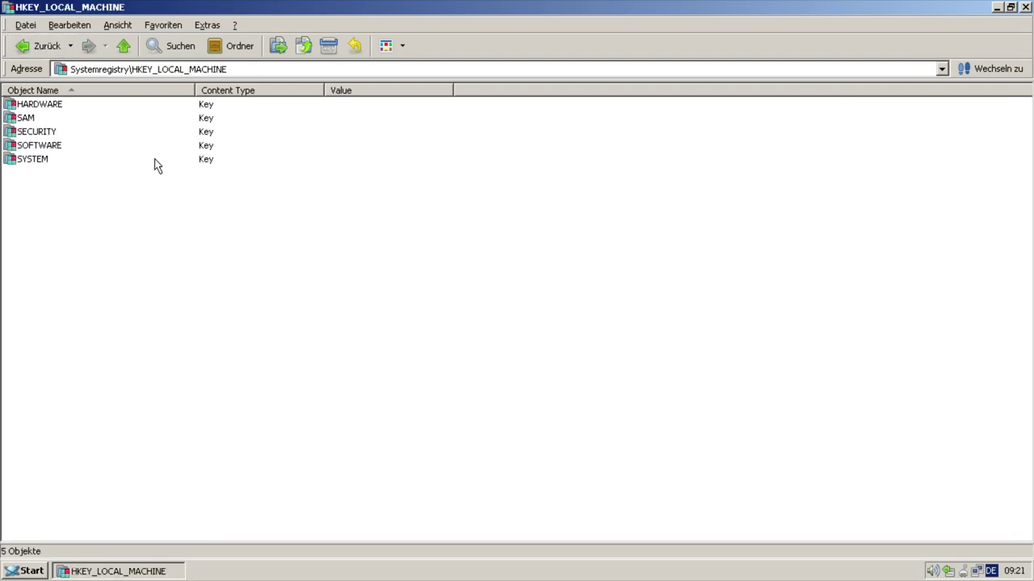
double_click(42, 146)
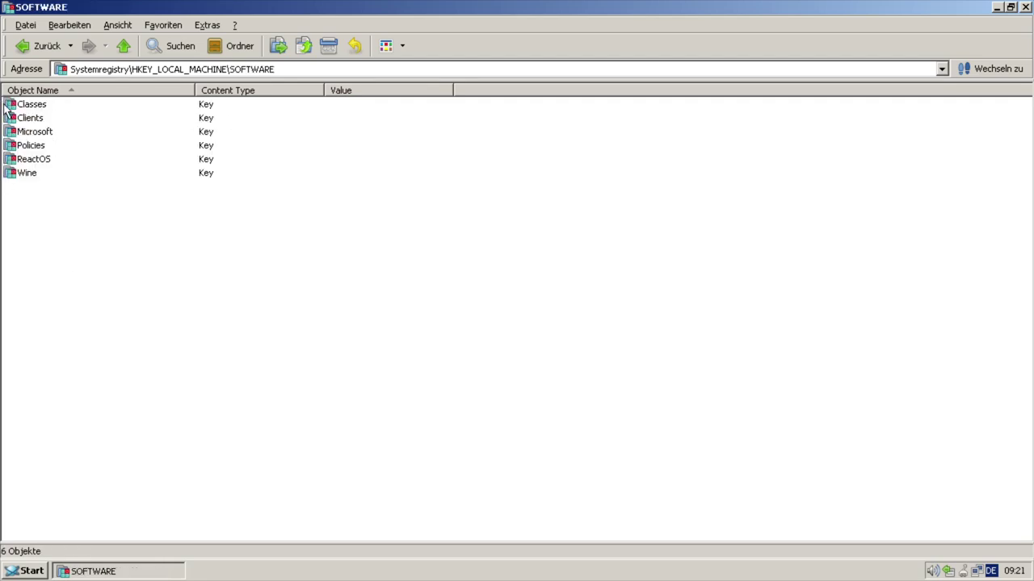
left_click(124, 47)
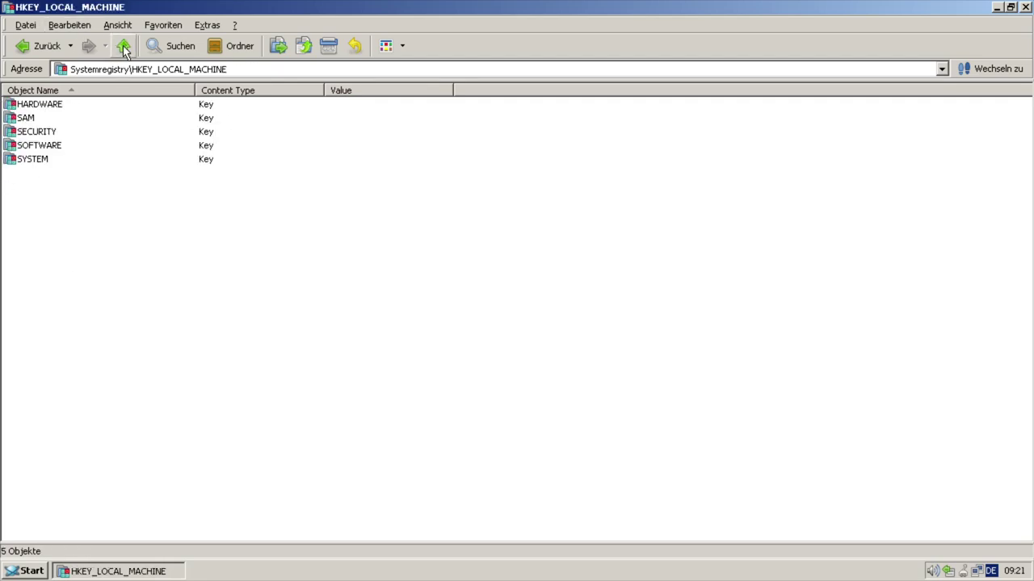
double_click(123, 47)
left_click(215, 120)
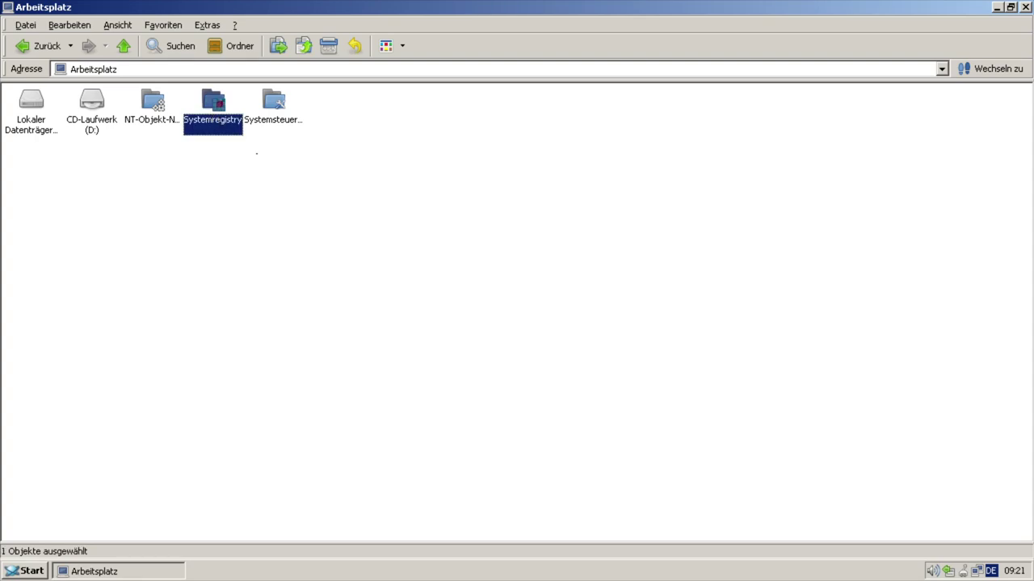
left_click(269, 101)
double_click(274, 116)
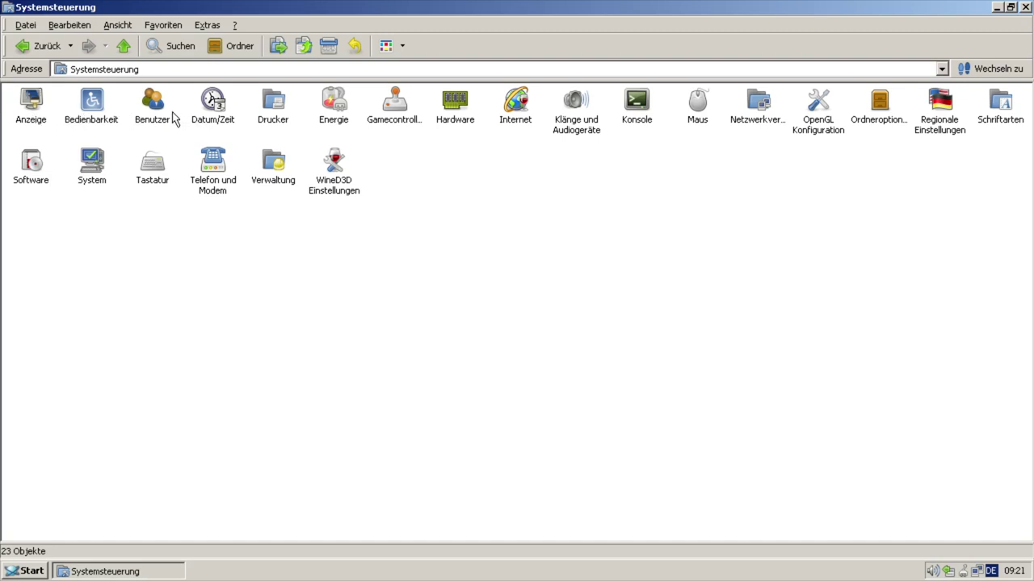
- Close Systemsteuerung, then open the empty Netzwerkumgebung window and close it
key("alt+F4")
left_click(36, 152)
double_click(35, 152)
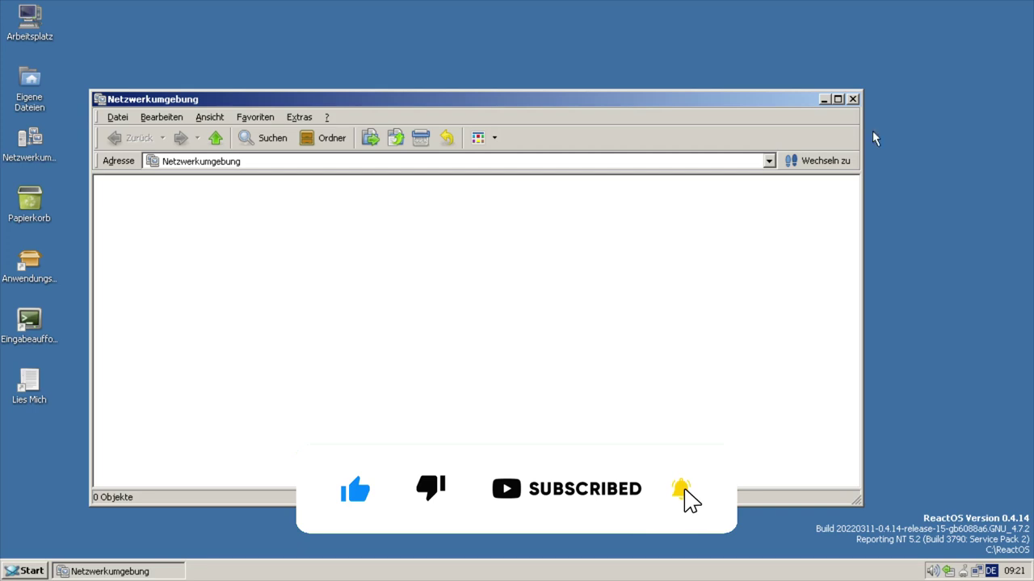
left_click(852, 98)
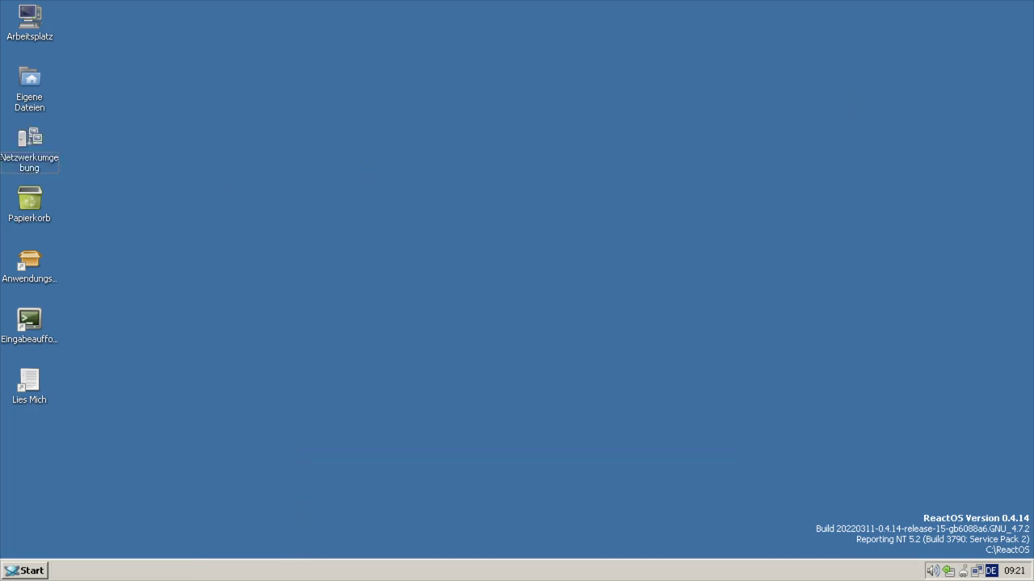
- Launch the Anwendungsmanager from the desktop, then move and enlarge its window
left_click(32, 260)
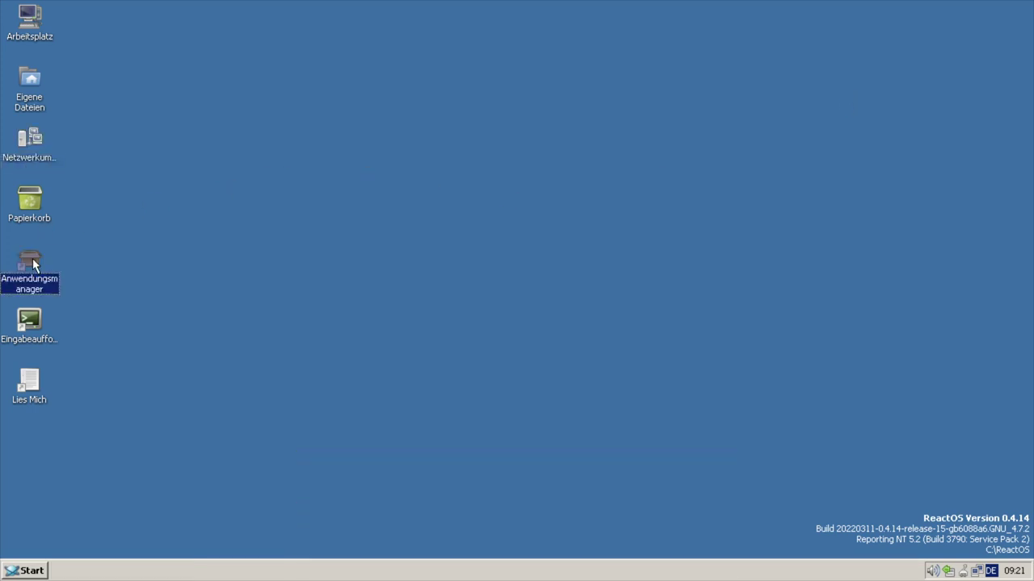
key("Return")
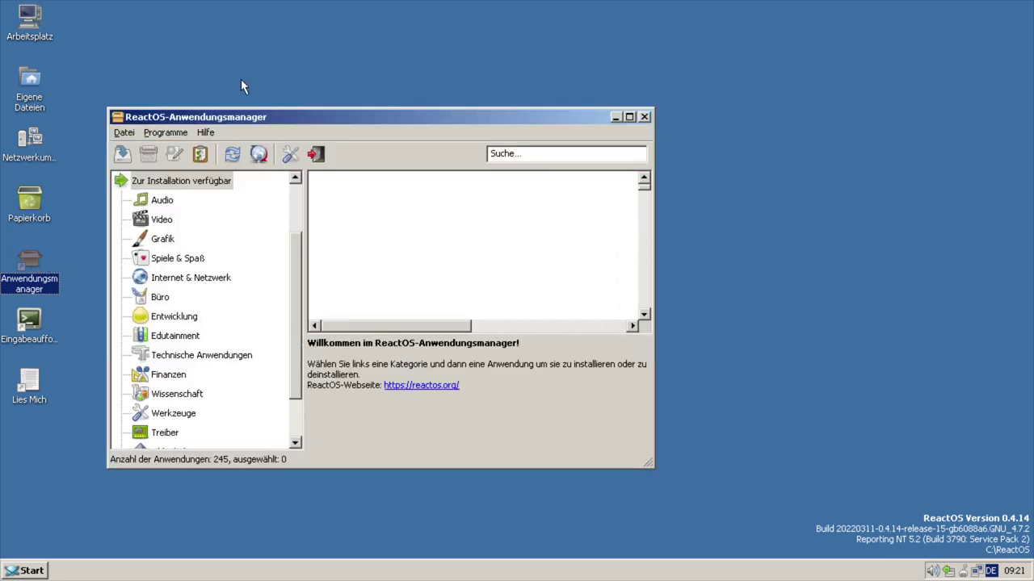
left_click_drag(410, 82, 271, 28)
left_click_drag(594, 373, 912, 457)
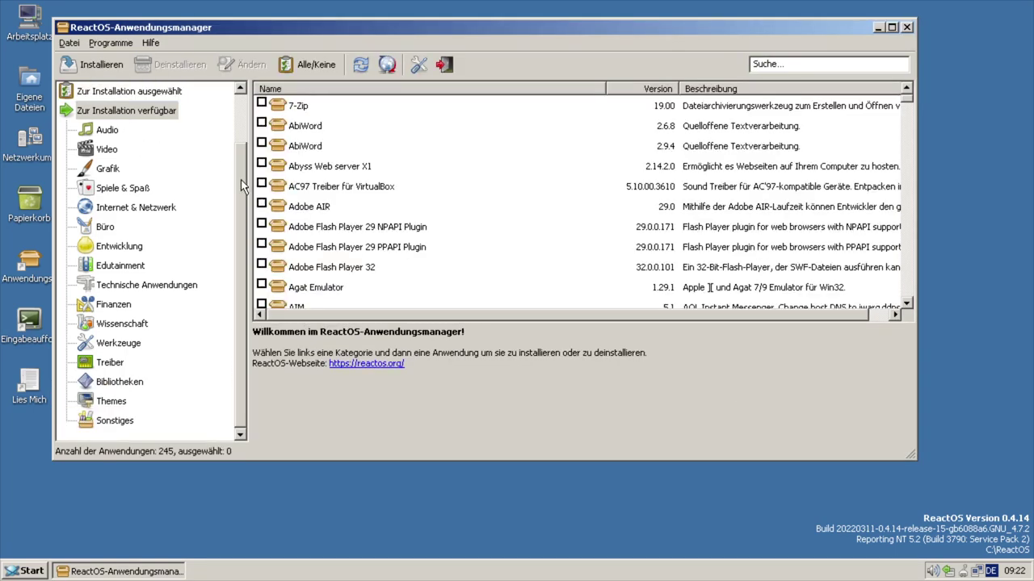
left_click_drag(240, 186, 244, 132)
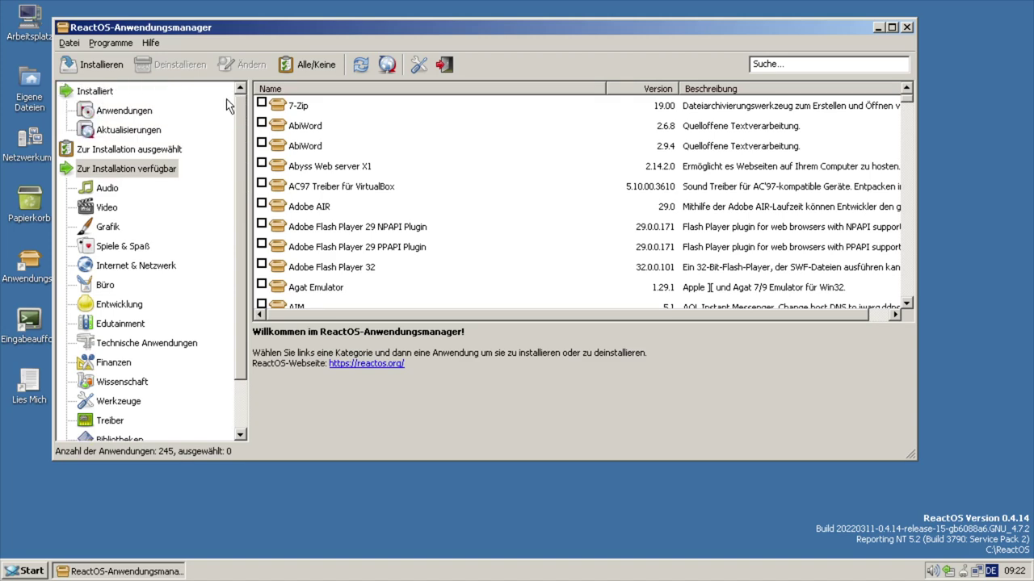
- Browse the Updates, Installiert, selected-for-installation and all-applications lists
left_click(124, 135)
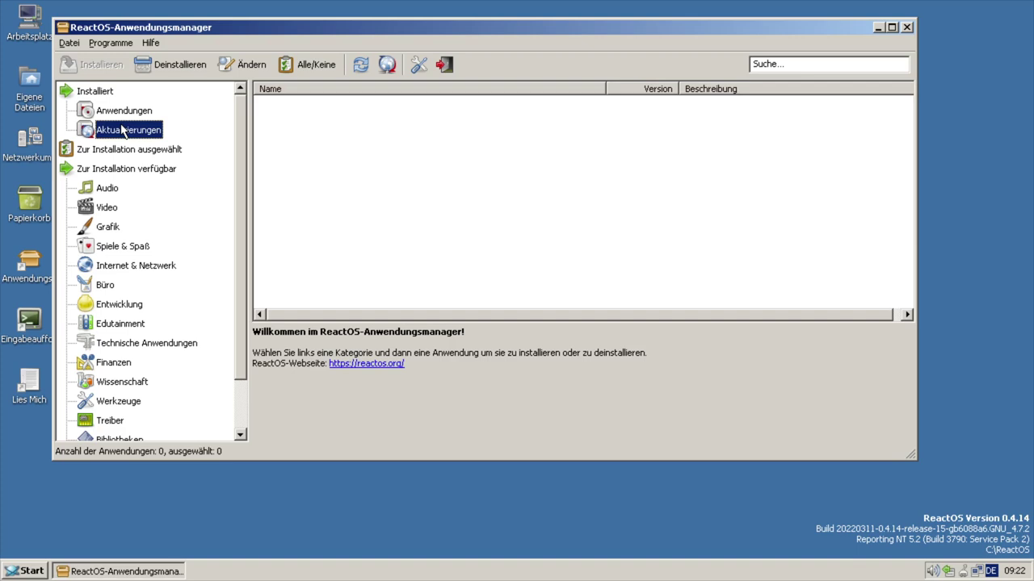
left_click(121, 113)
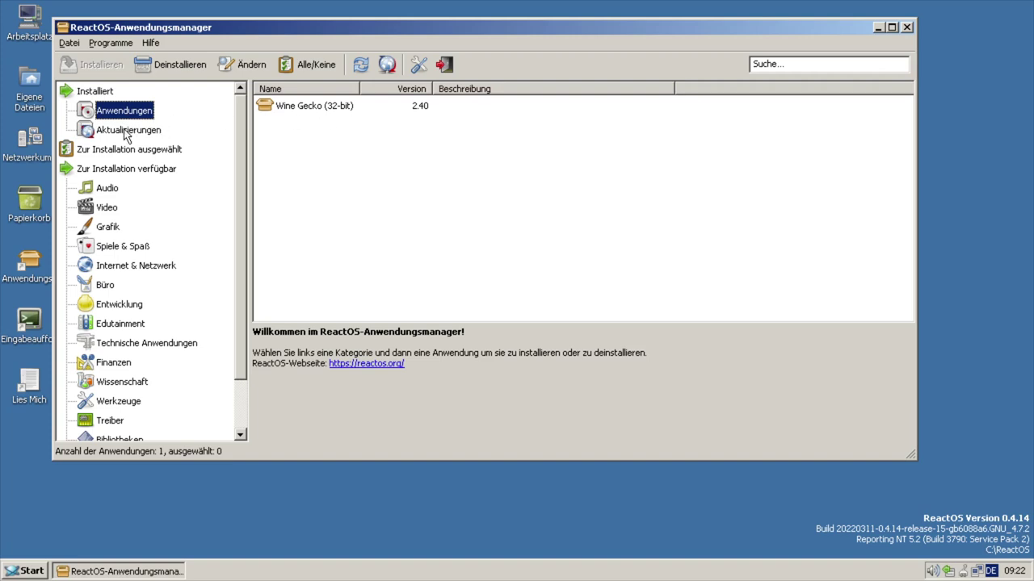
left_click(127, 135)
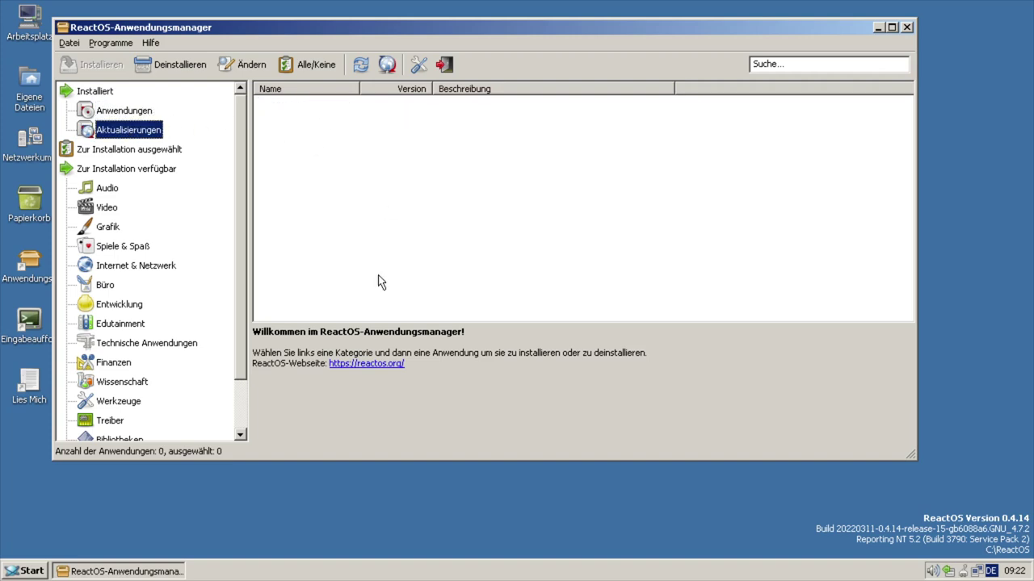
left_click(84, 150)
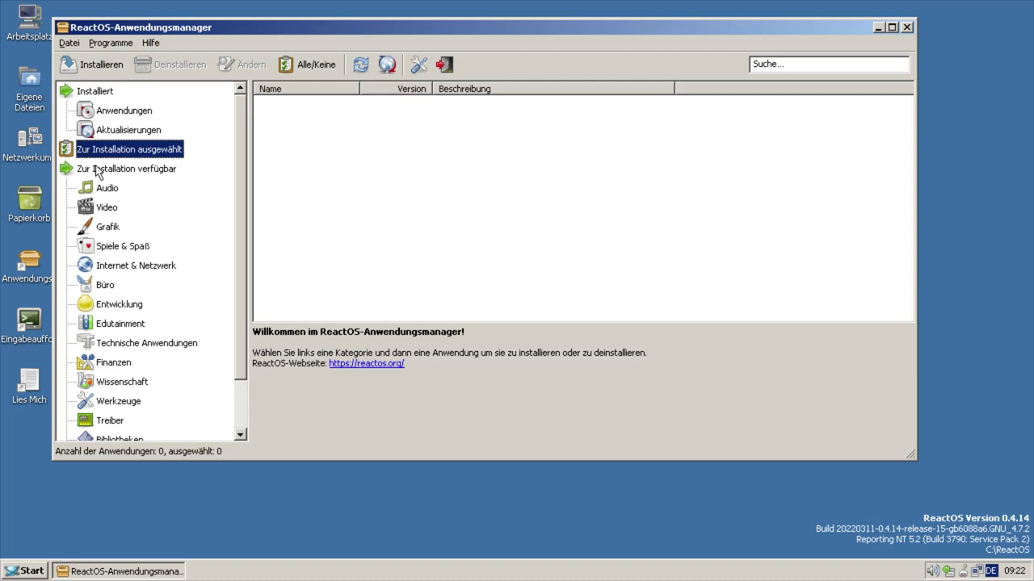
left_click(97, 170)
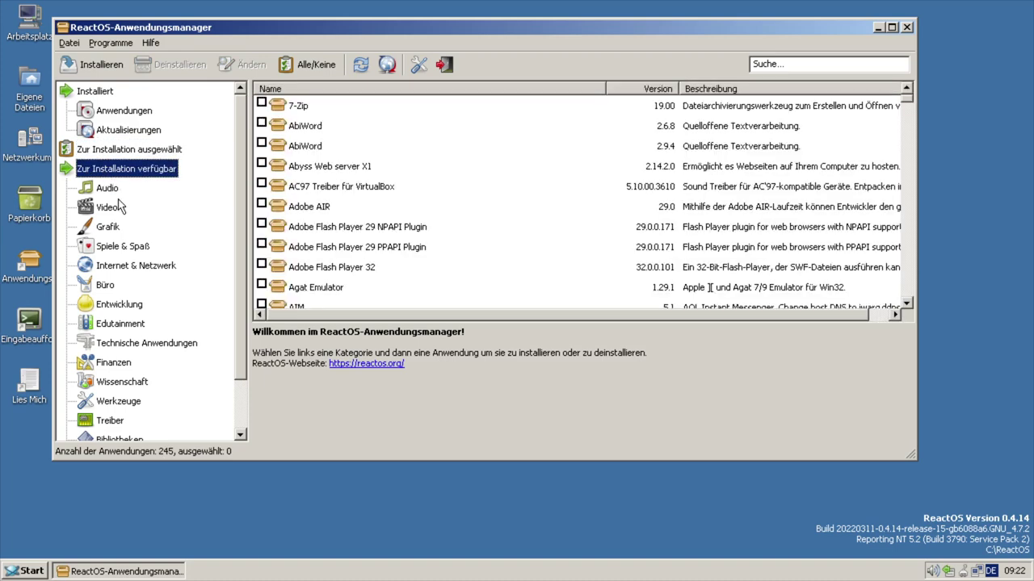
- View Spotify's details in Audio, mark Winamp for installation, then browse the Video category
left_click(107, 188)
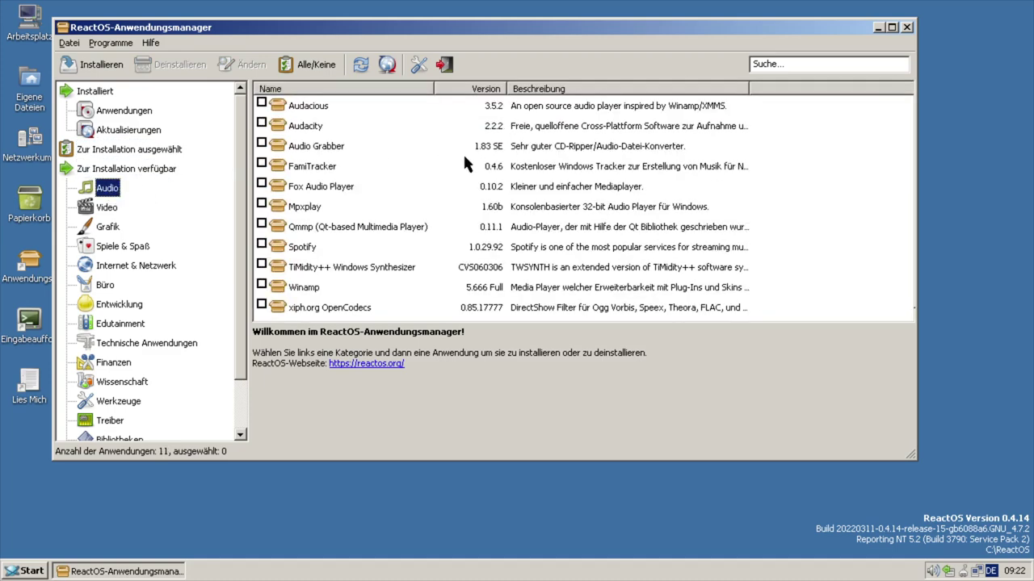
left_click(285, 251)
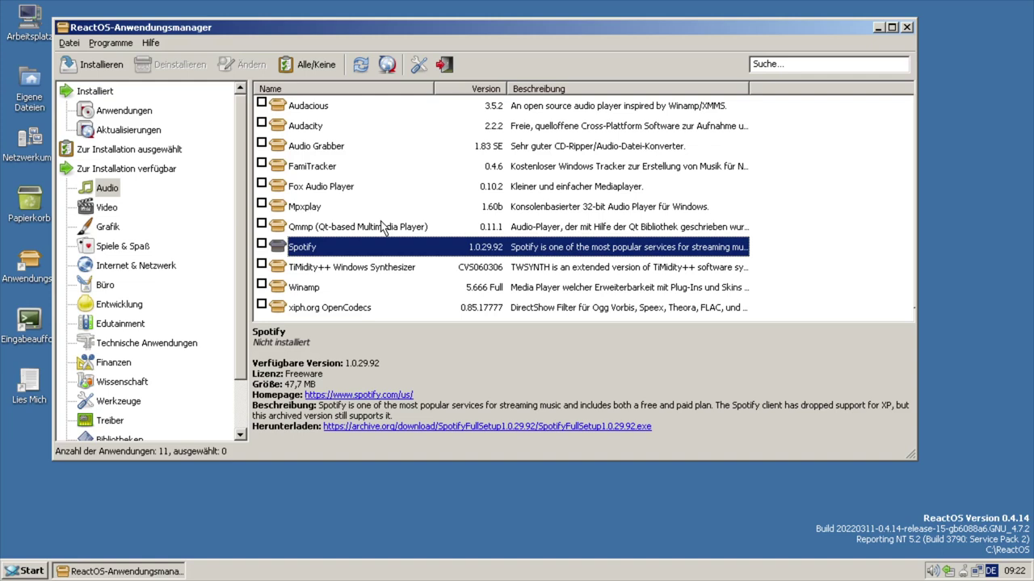
left_click(261, 285)
left_click(117, 212)
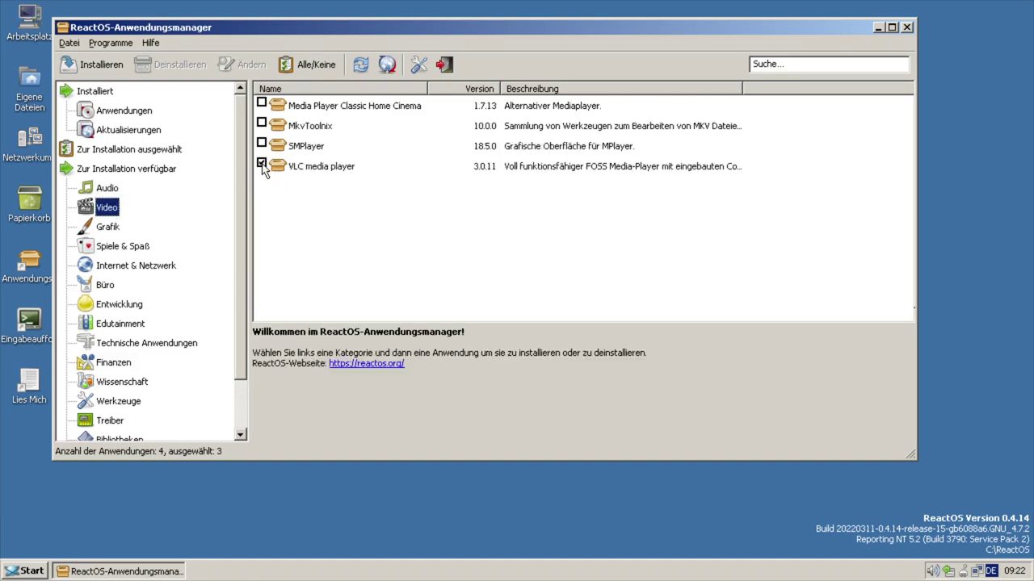
scroll(159, 260, "down", 1)
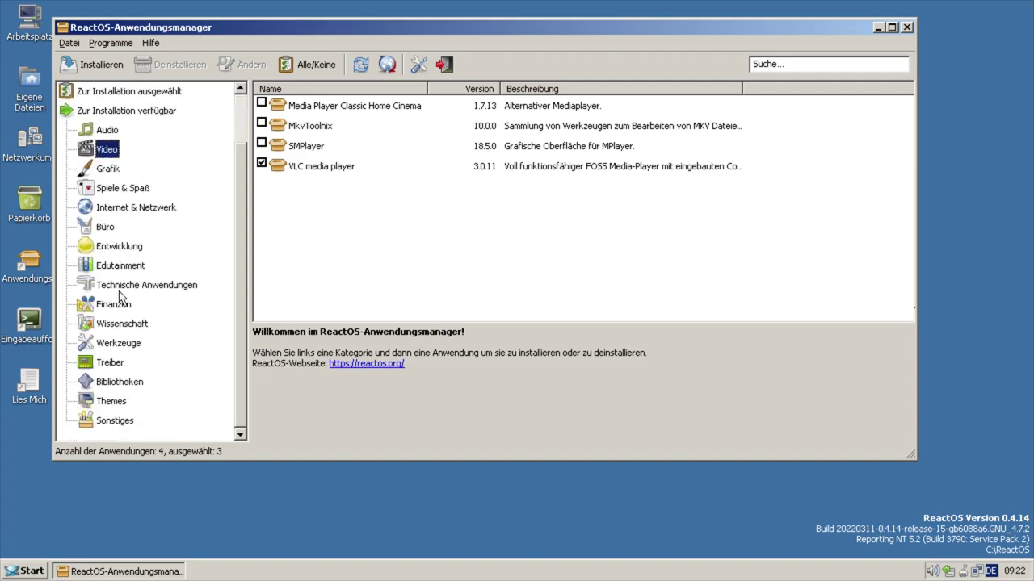
- Mark Notepad++ for installation in the Büro category
left_click(106, 231)
scroll(452, 198, "down", 3)
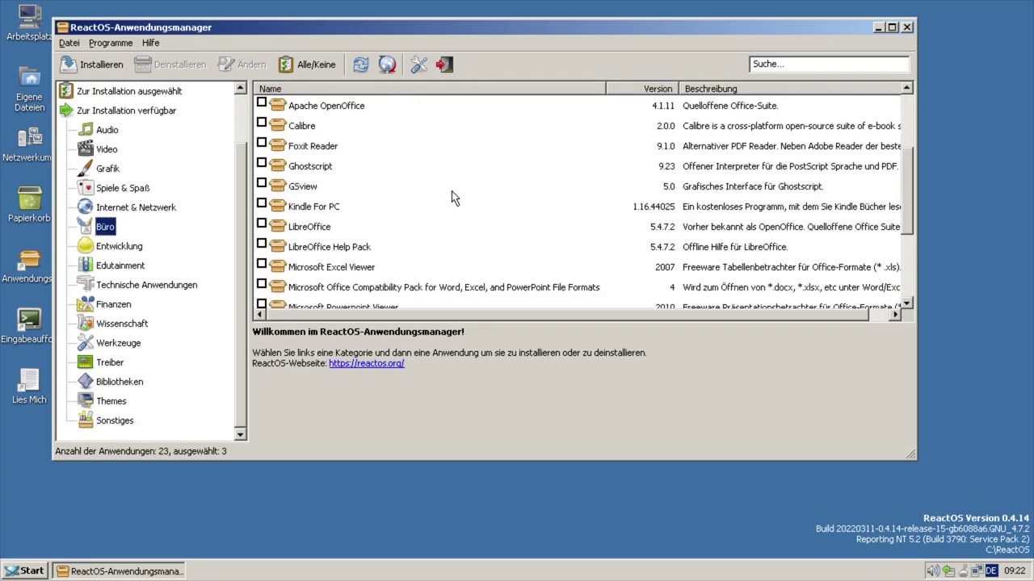
scroll(452, 197, "down", 3)
left_click(261, 223)
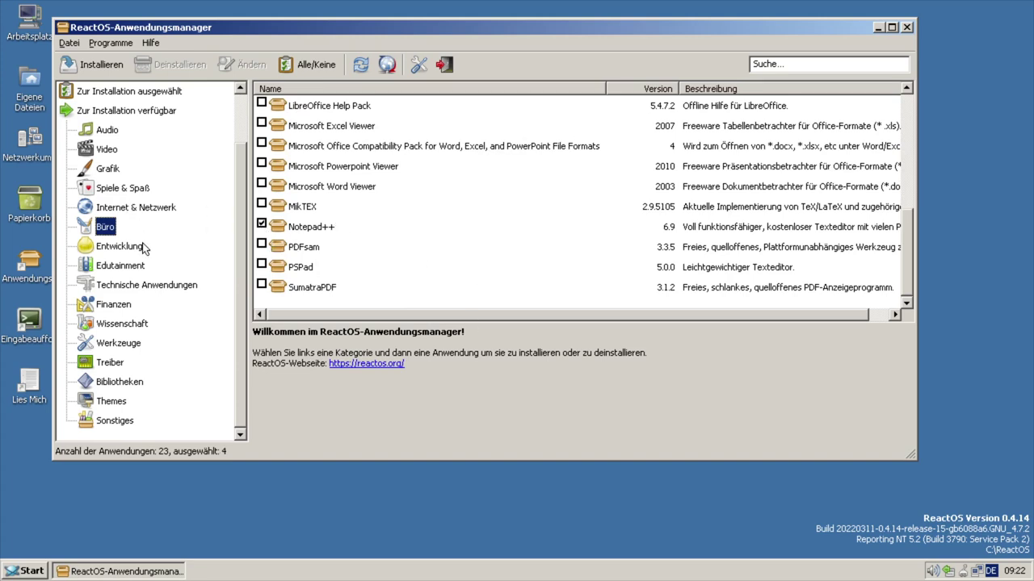
- Mark the Longhorn 5048 Aero Theme under Themes and review all selected applications
left_click(113, 361)
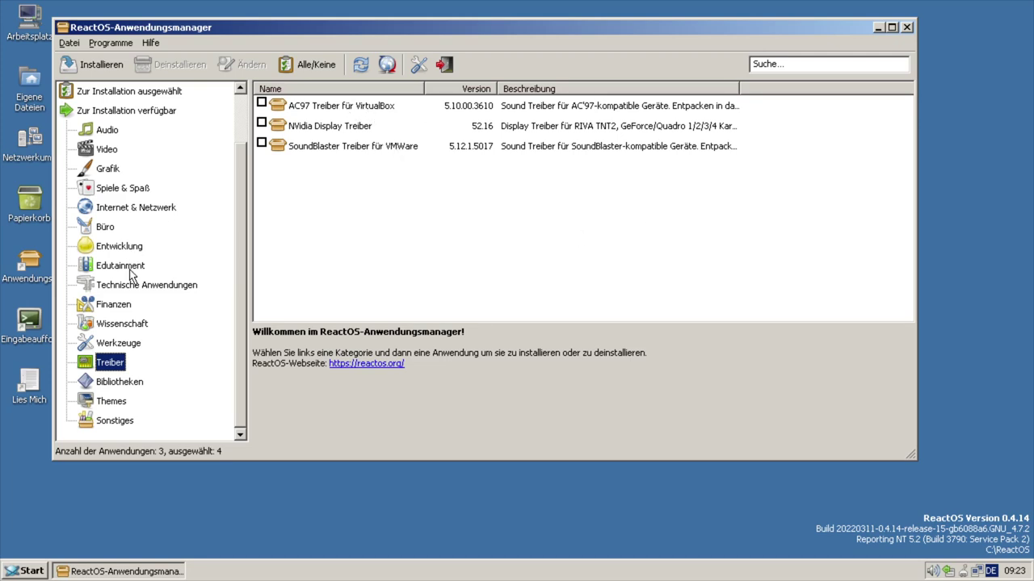
left_click(103, 404)
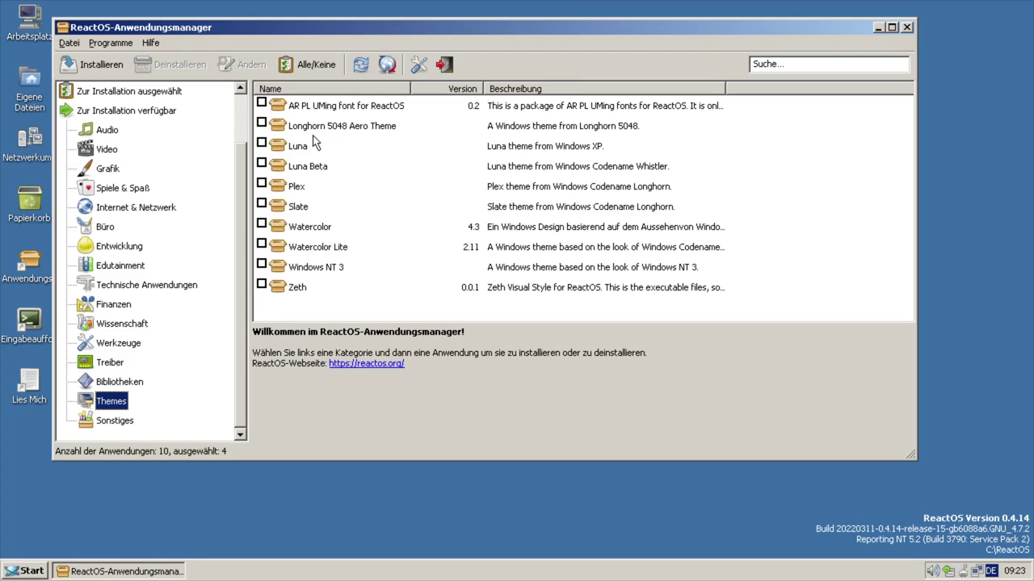
left_click(262, 125)
scroll(155, 258, "up", 1)
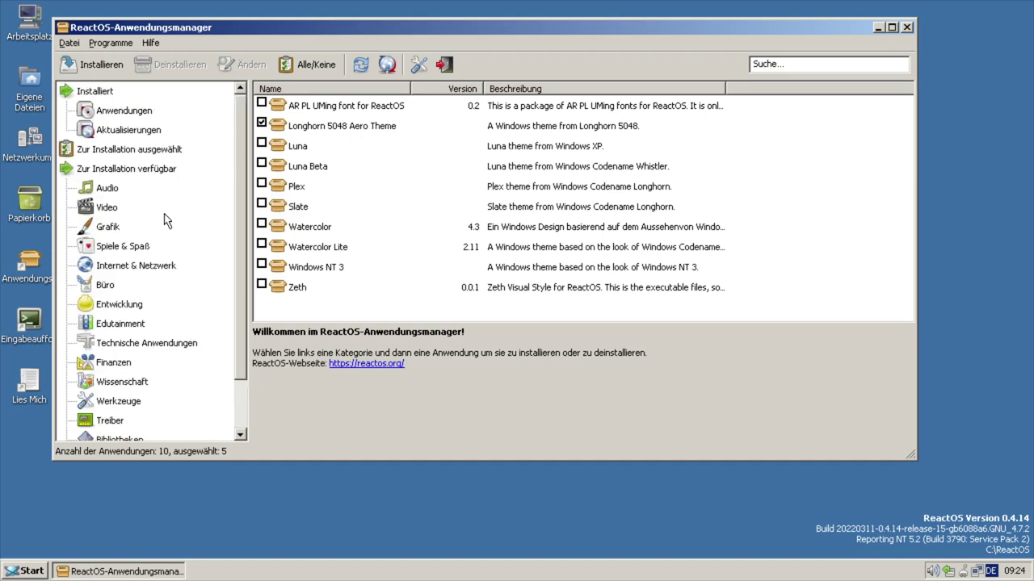
left_click(105, 153)
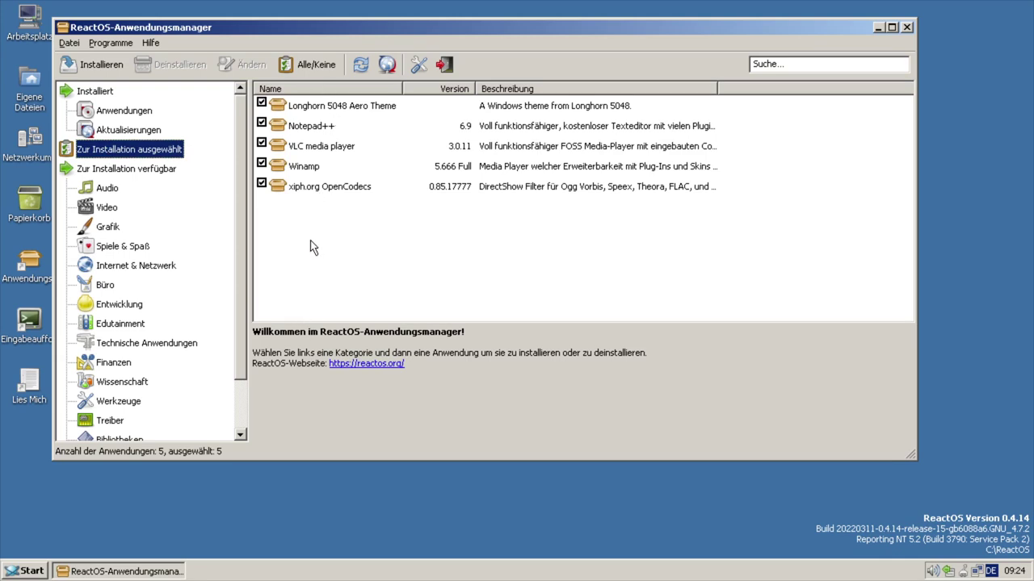
- Install the marked apps, running Winamp setup in Deutsch with defaults and not launching it afterwards
left_click(90, 65)
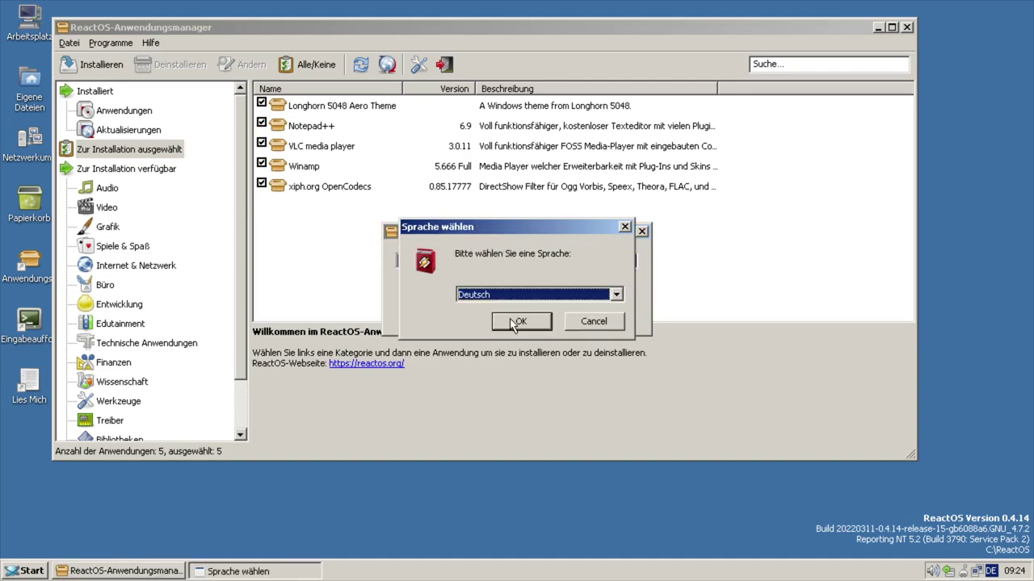
left_click(514, 322)
left_click(628, 410)
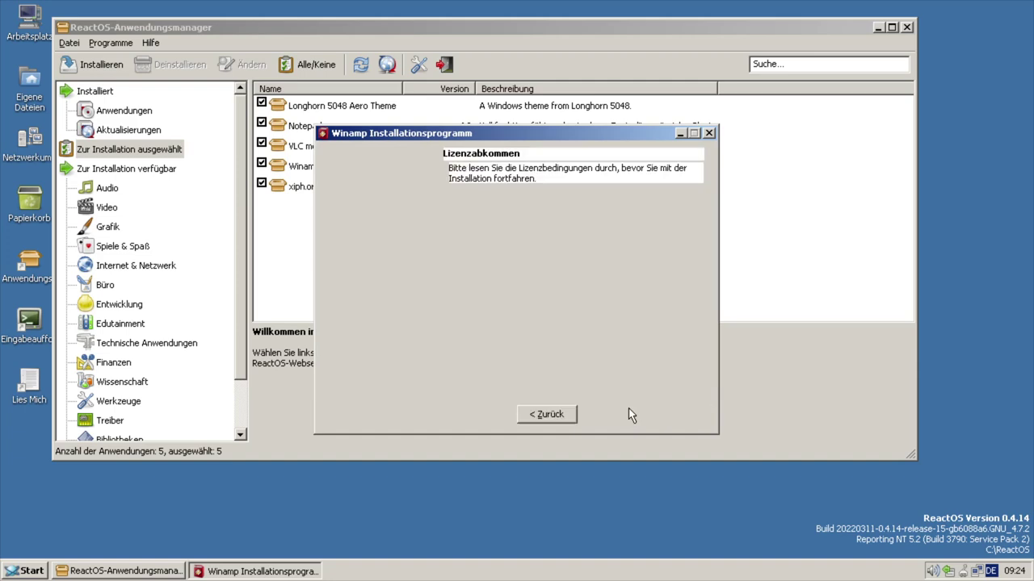
left_click(602, 413)
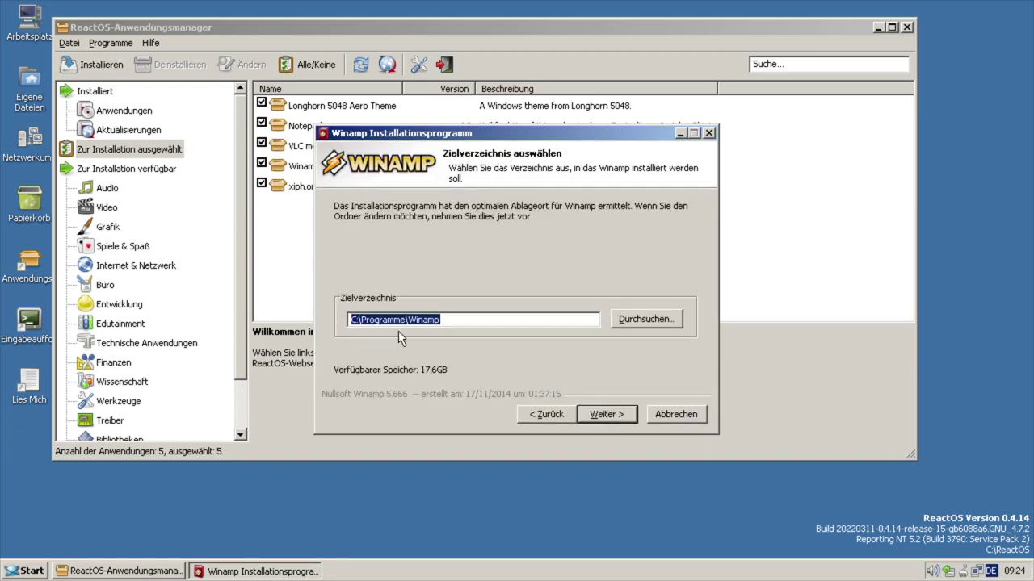
left_click(602, 414)
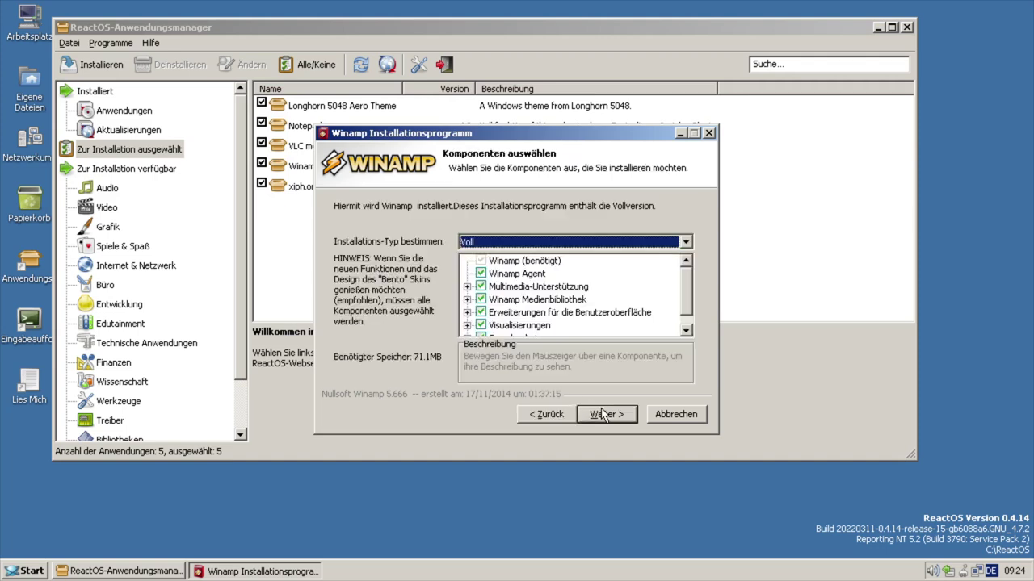
left_click(601, 415)
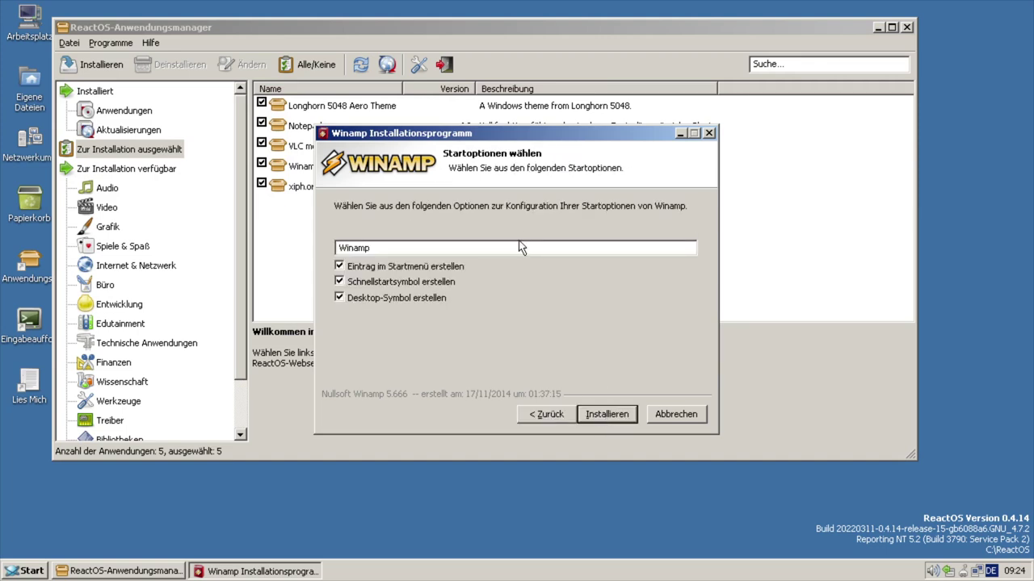
left_click(589, 413)
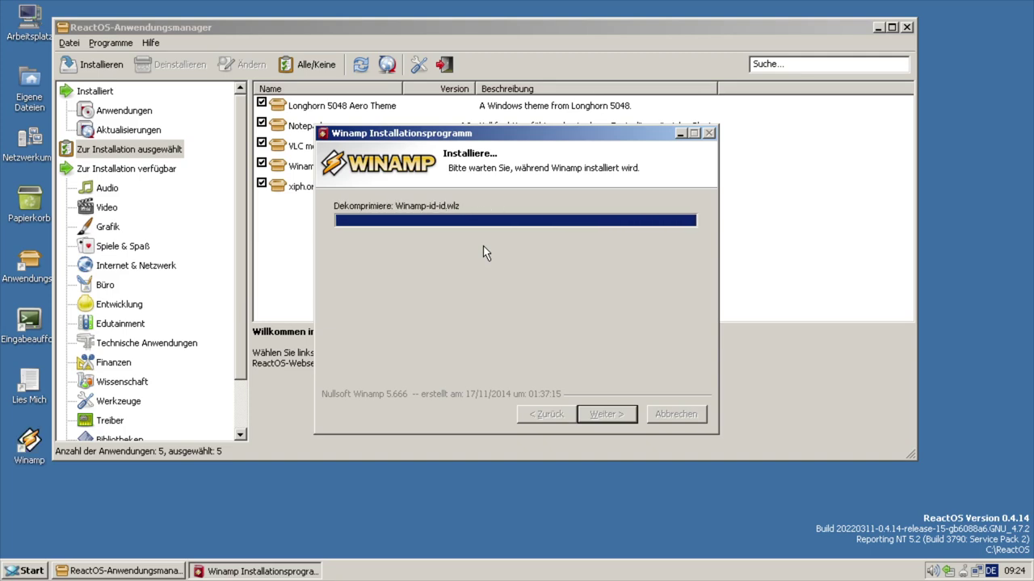
left_click(531, 307)
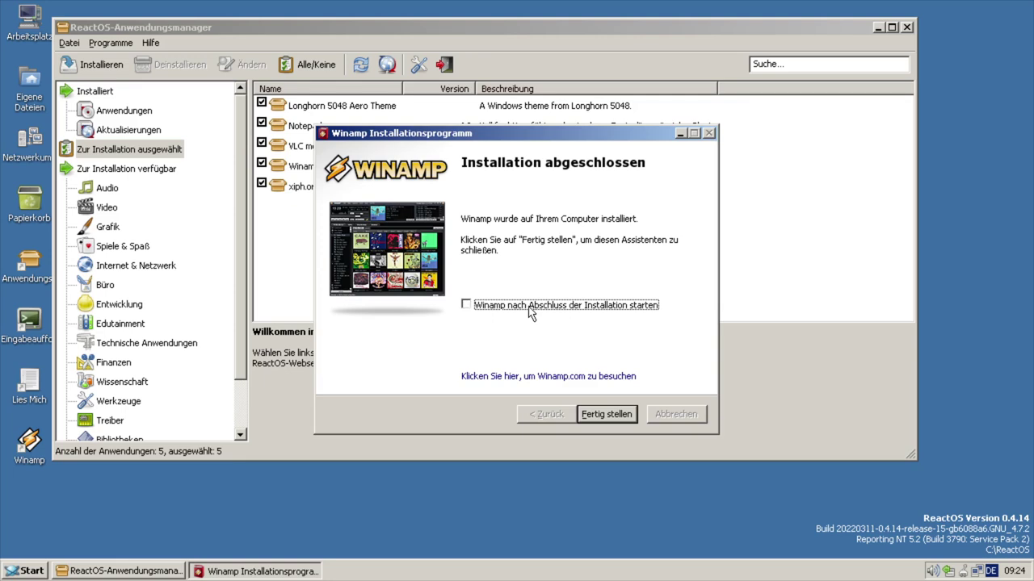
left_click(592, 414)
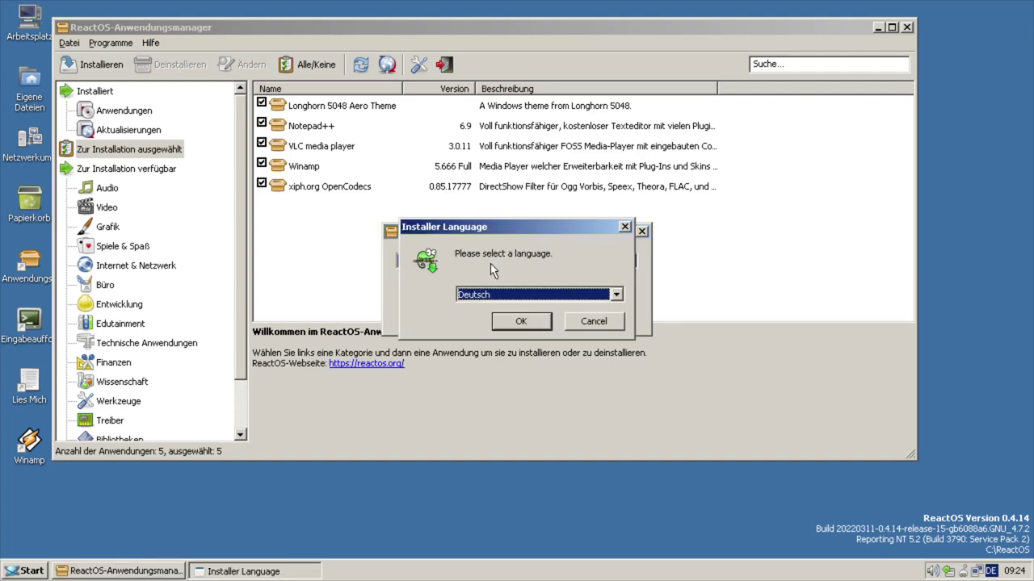
- Run Notepad++ setup in German with the default folder, adding the German localization
left_click(523, 320)
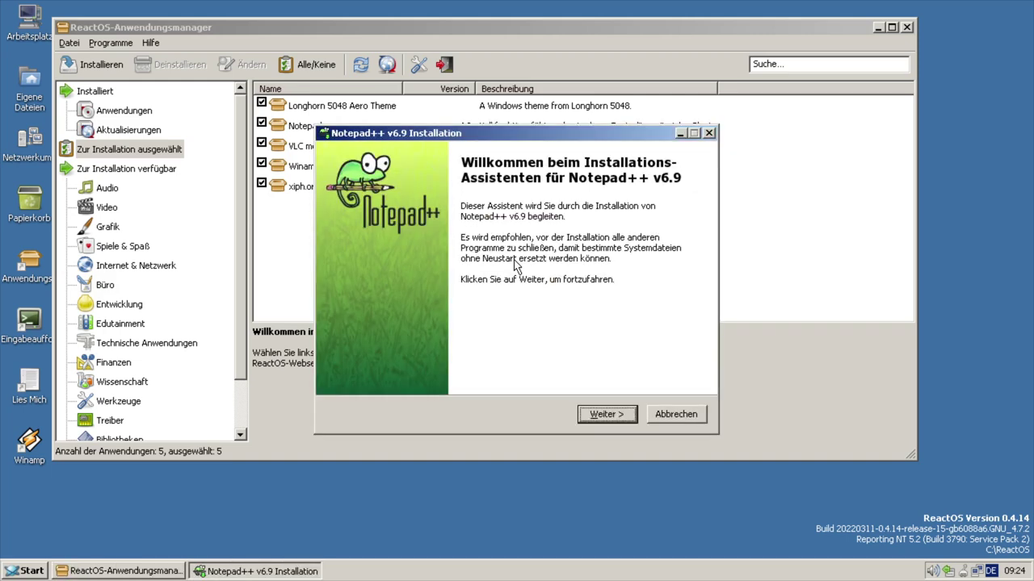
left_click(604, 416)
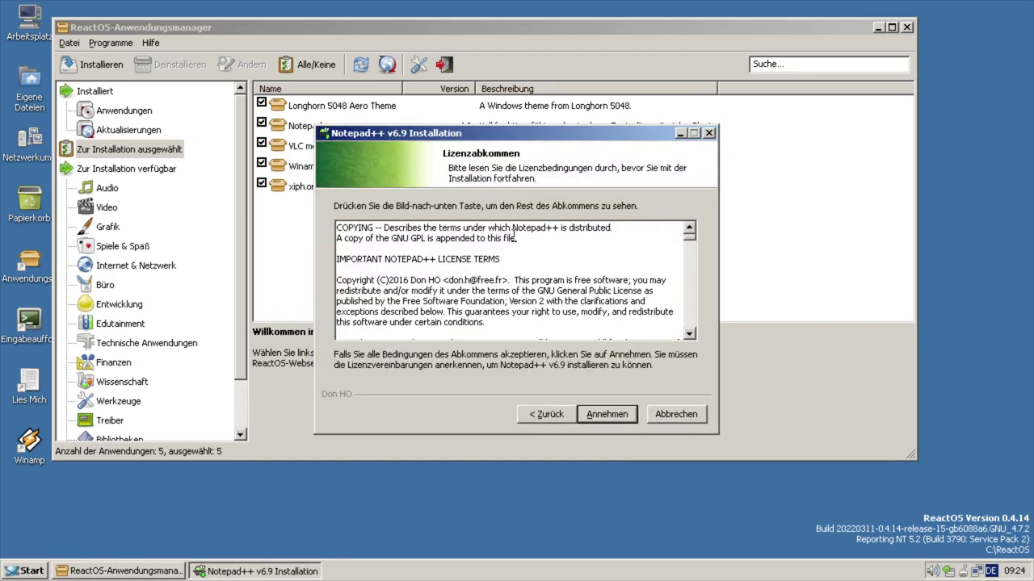
left_click(598, 414)
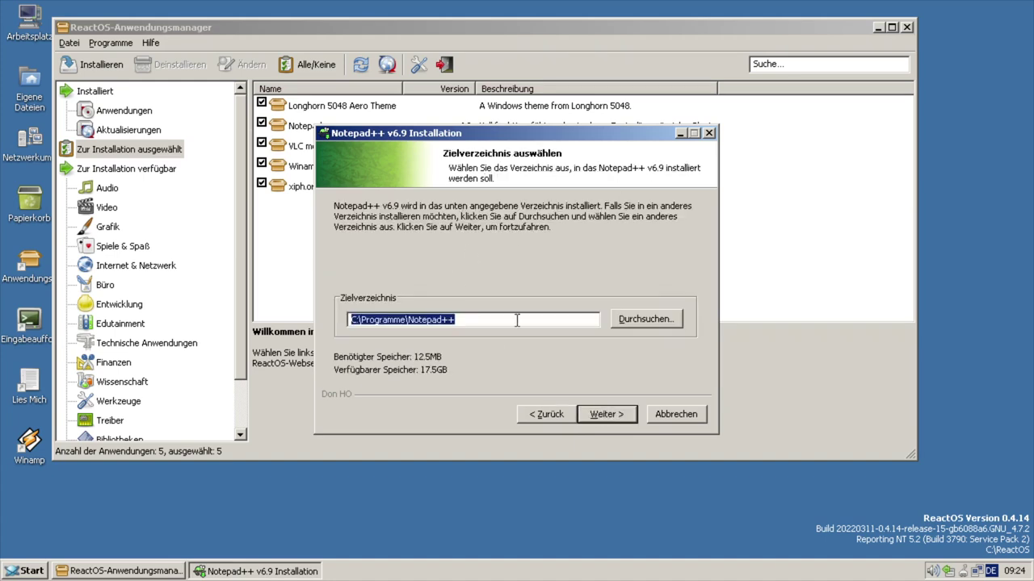
left_click(588, 414)
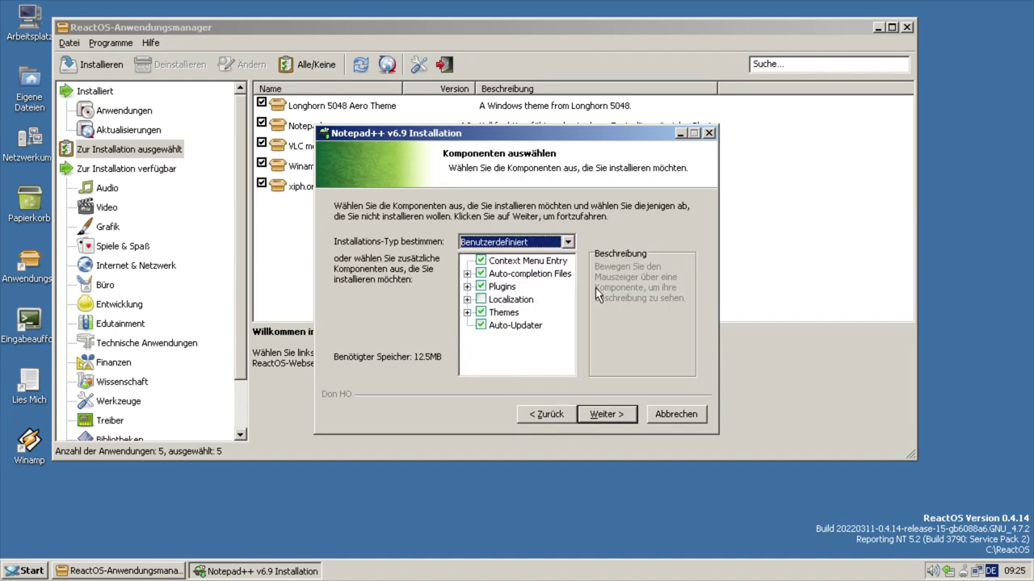
left_click(467, 300)
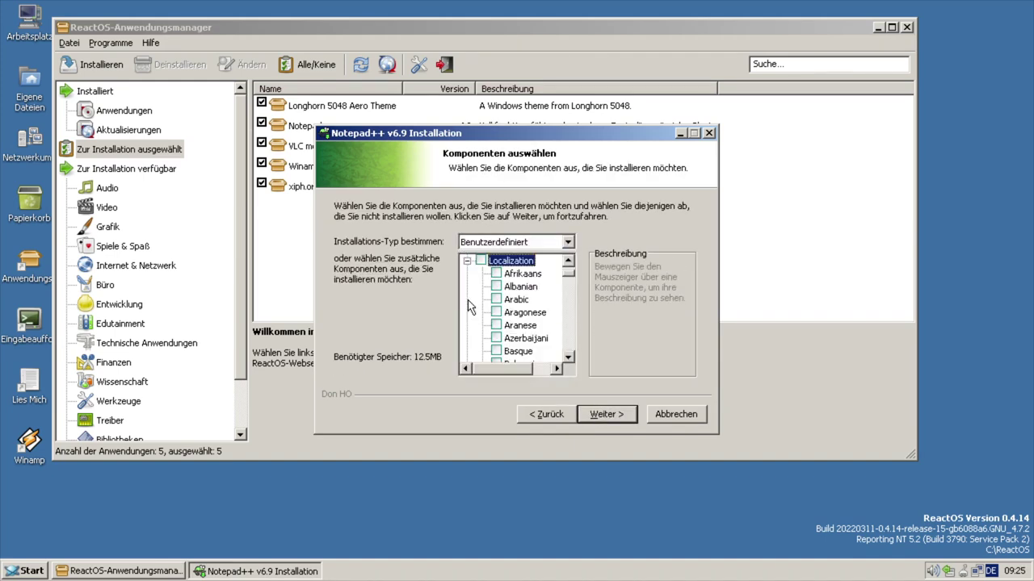
left_click(570, 345)
left_click(570, 345)
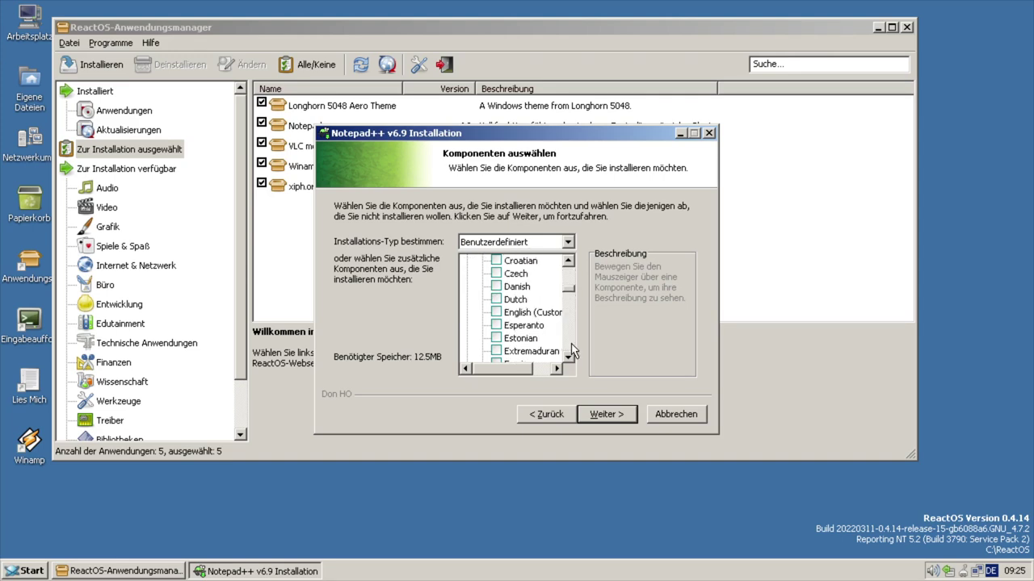
left_click(570, 345)
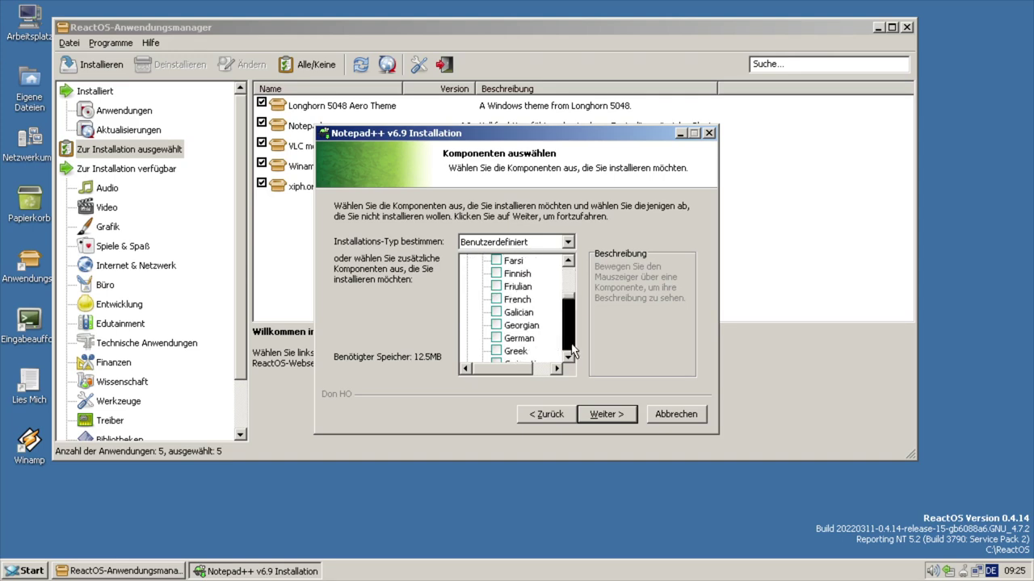
left_click(496, 339)
- Add a Notepad++ desktop shortcut, install it and launch Notepad++
left_click(594, 414)
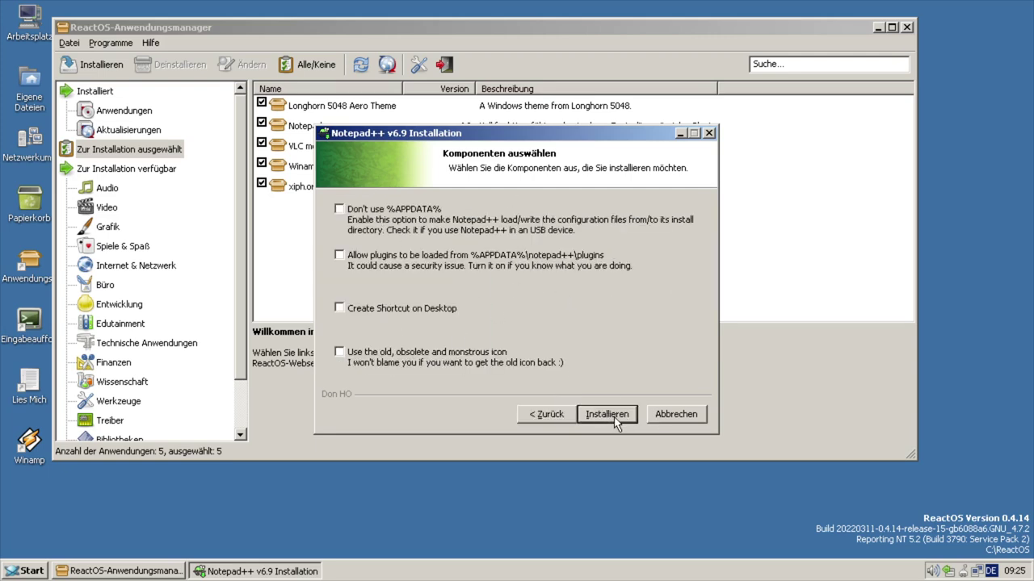
left_click(389, 309)
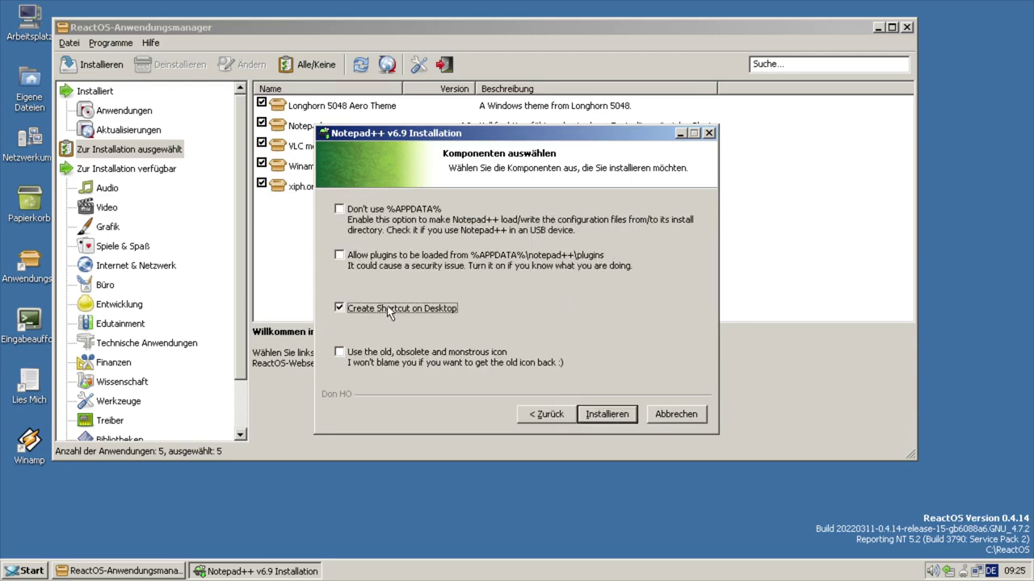
left_click(606, 414)
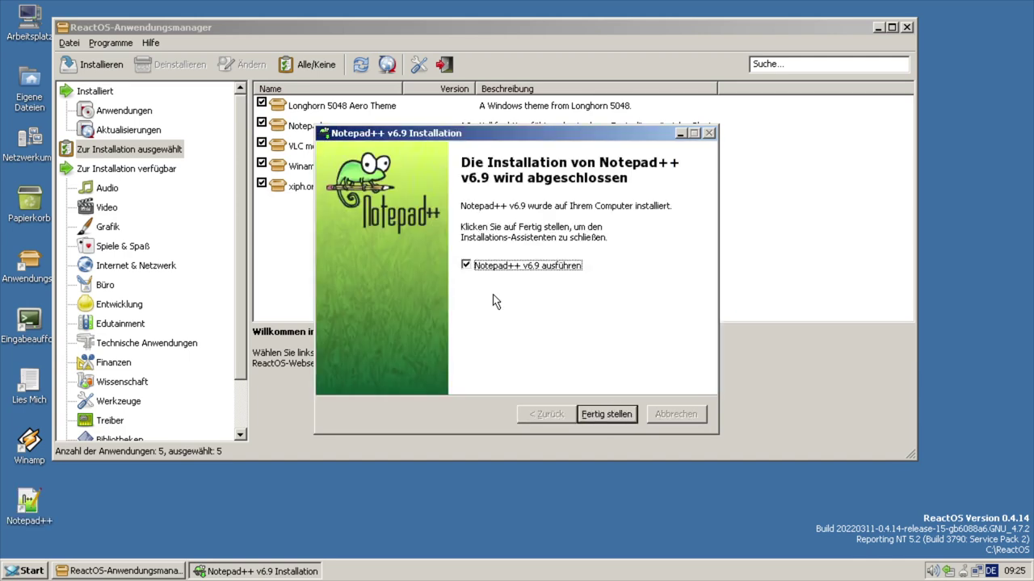
left_click(607, 414)
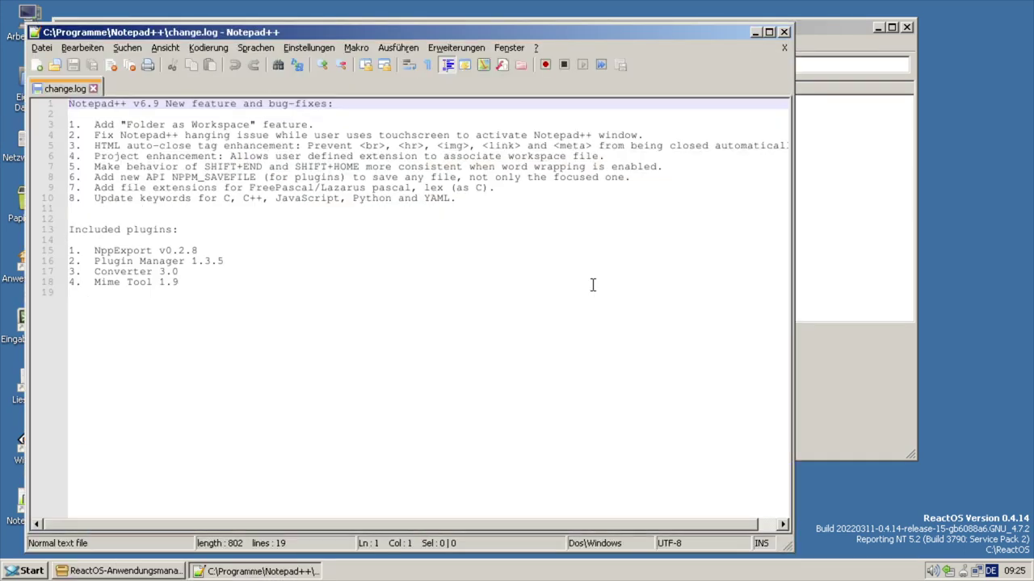
- Attempt the Plugin Manager update and dismiss the failed-update error
left_click_drag(502, 203, 622, 207)
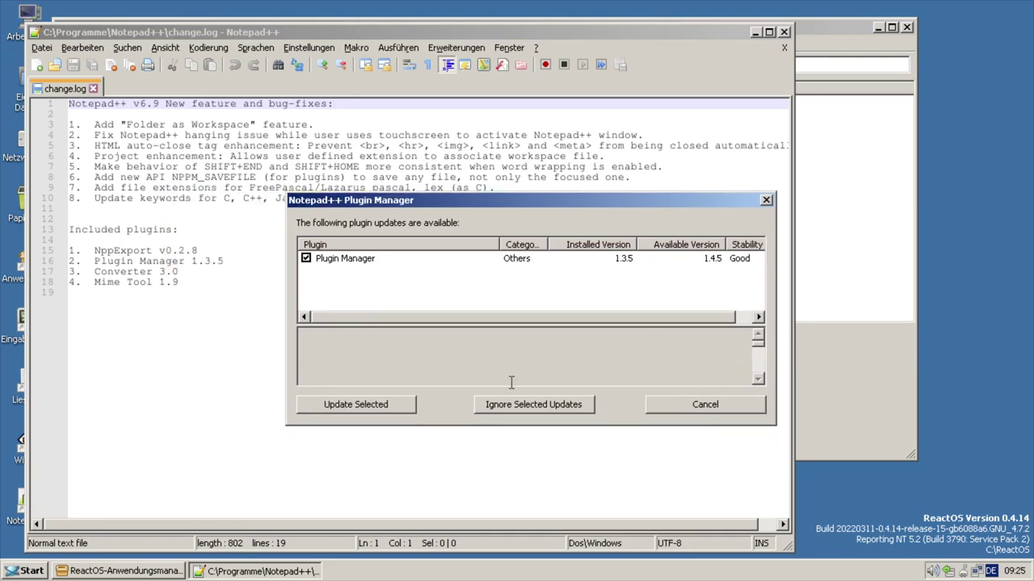
left_click(384, 408)
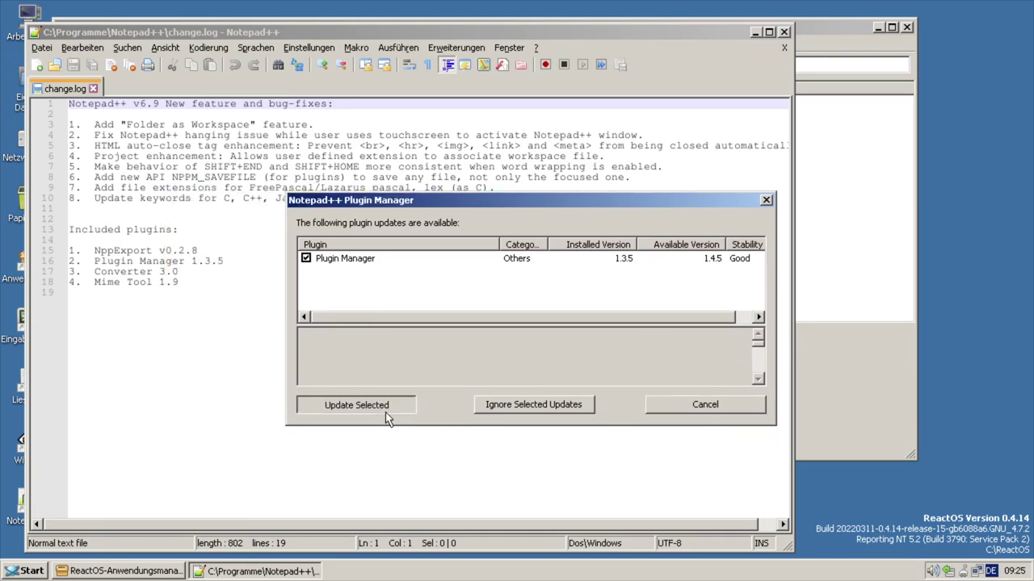
left_click(523, 314)
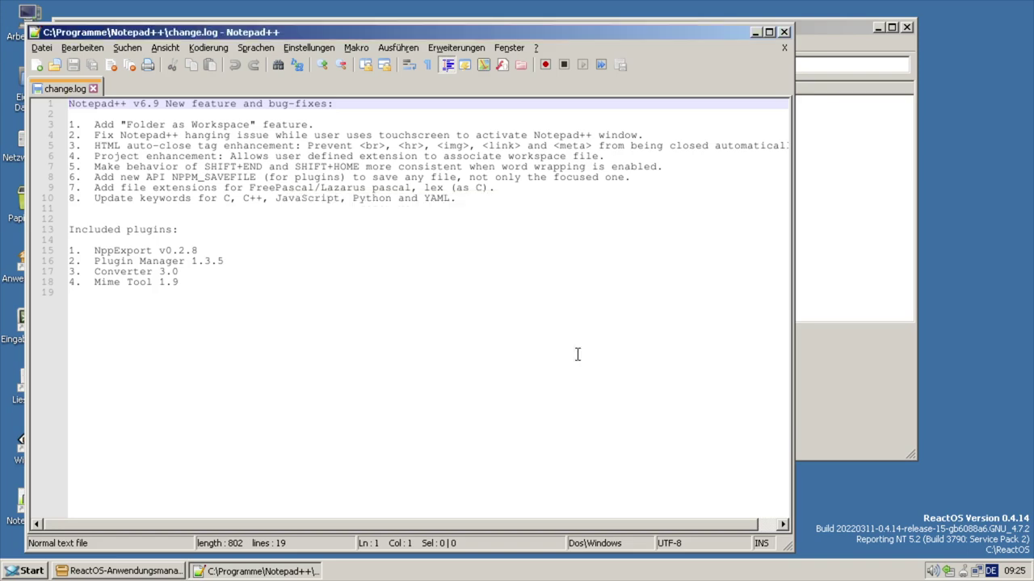
- Close Notepad++ and install VLC with default components into the default folder
left_click(784, 33)
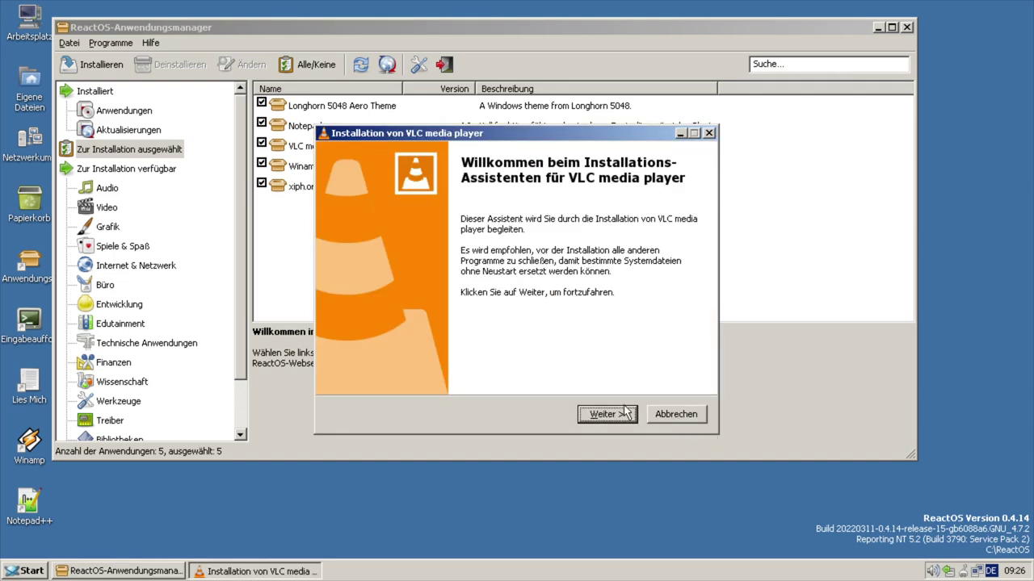
left_click(626, 412)
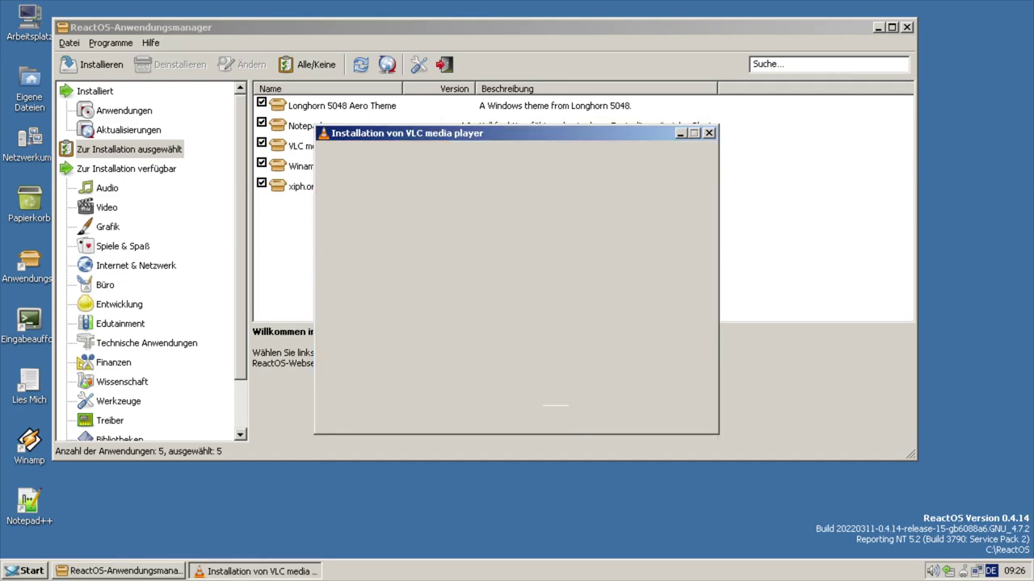
left_click(606, 415)
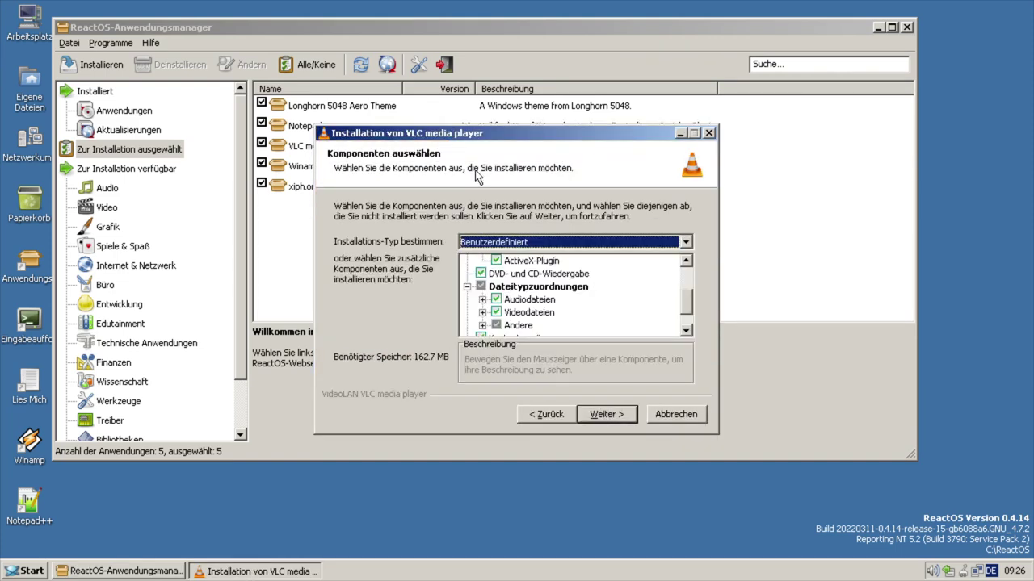
left_click(602, 415)
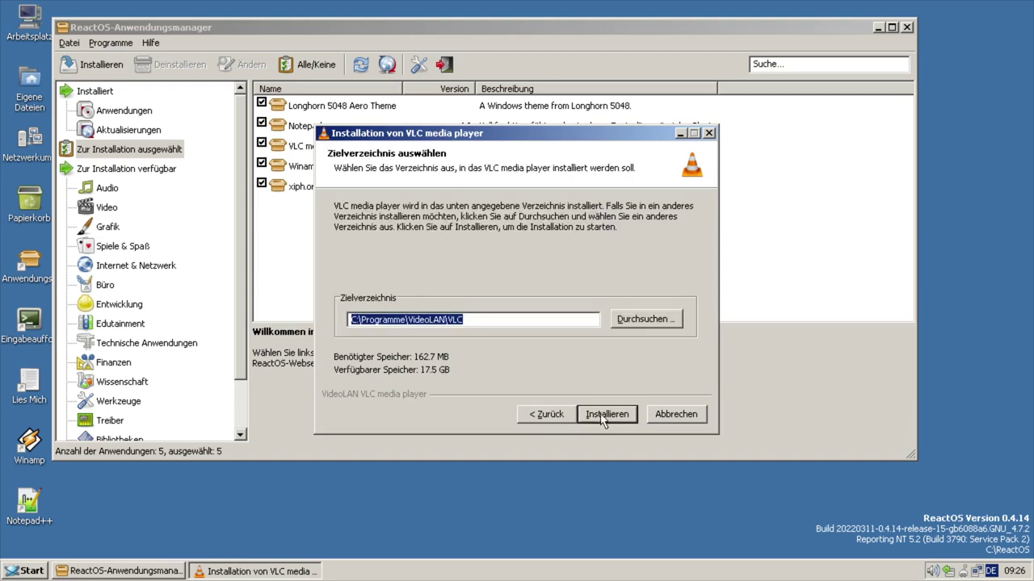
left_click(620, 415)
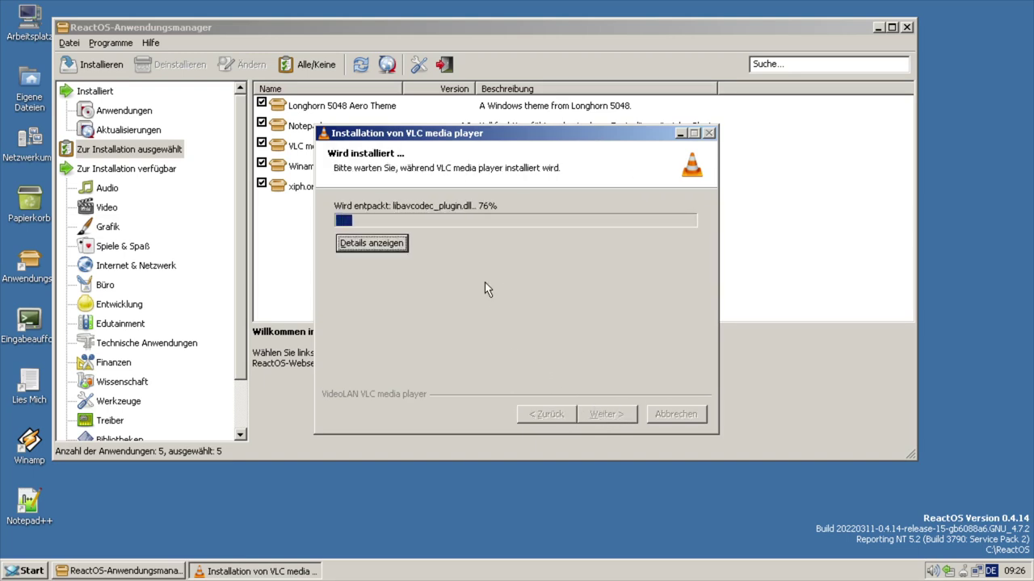
left_click(606, 415)
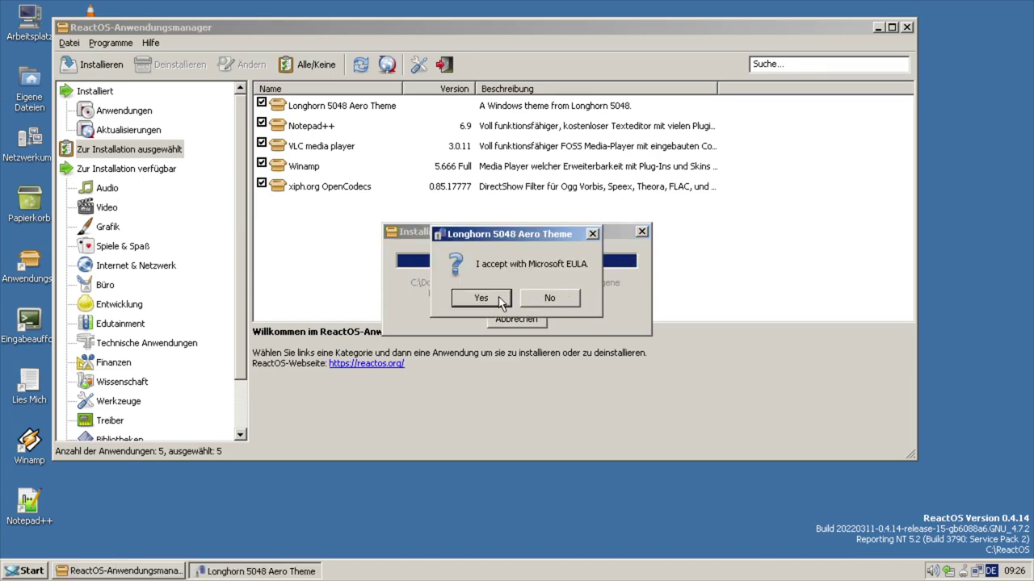
- Move the EULA prompt aside and accept the Microsoft EULA for the Longhorn theme
left_click_drag(525, 234, 509, 162)
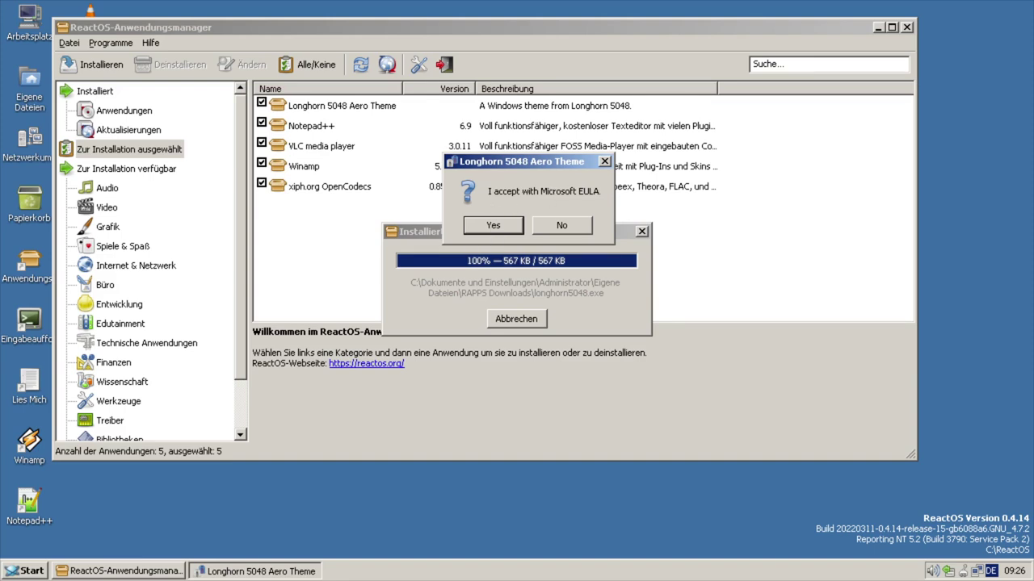
left_click(499, 228)
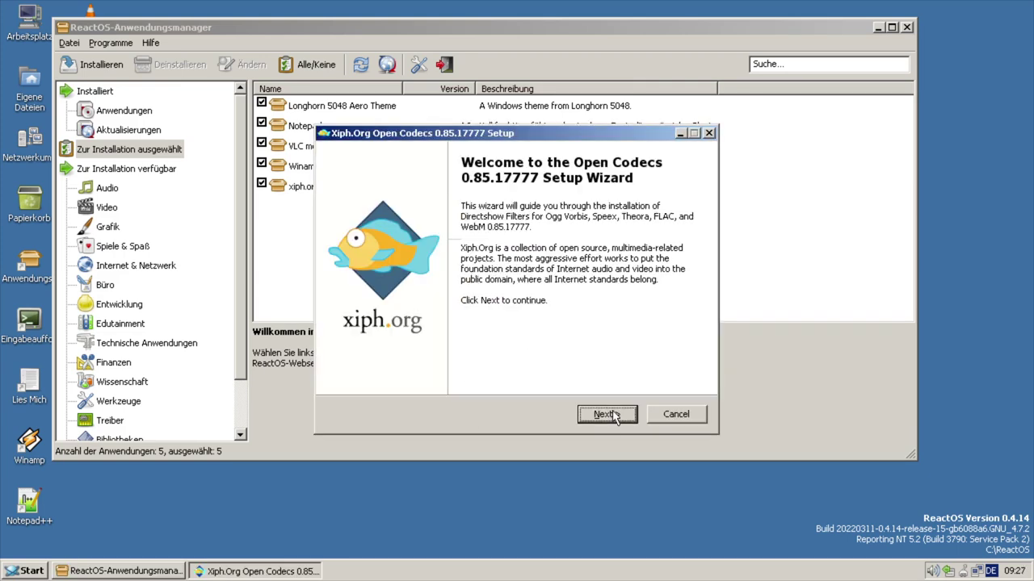
- Install the Open Codecs in the default folder, adding the HTML5 video tag component
left_click(613, 416)
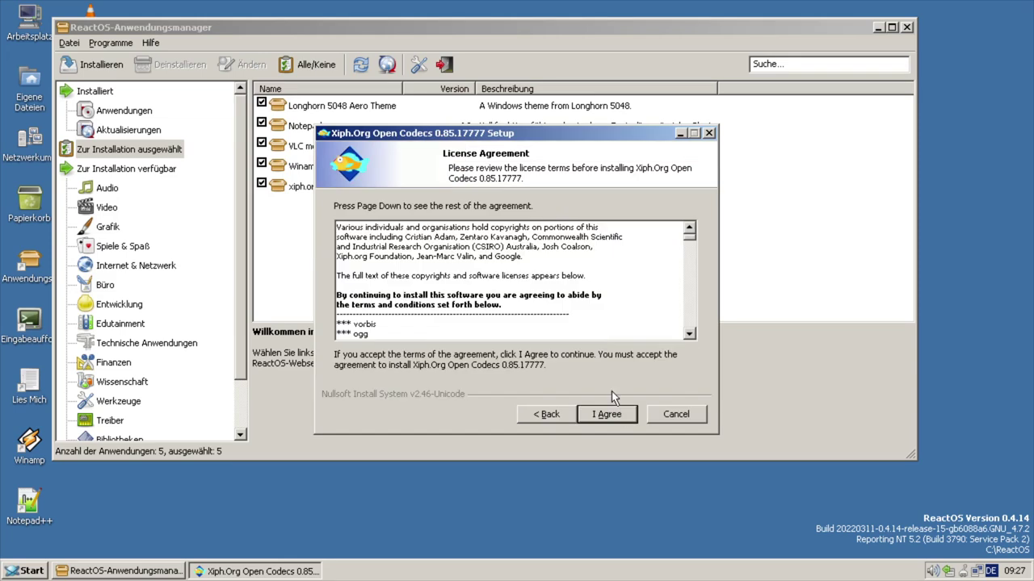
left_click(618, 418)
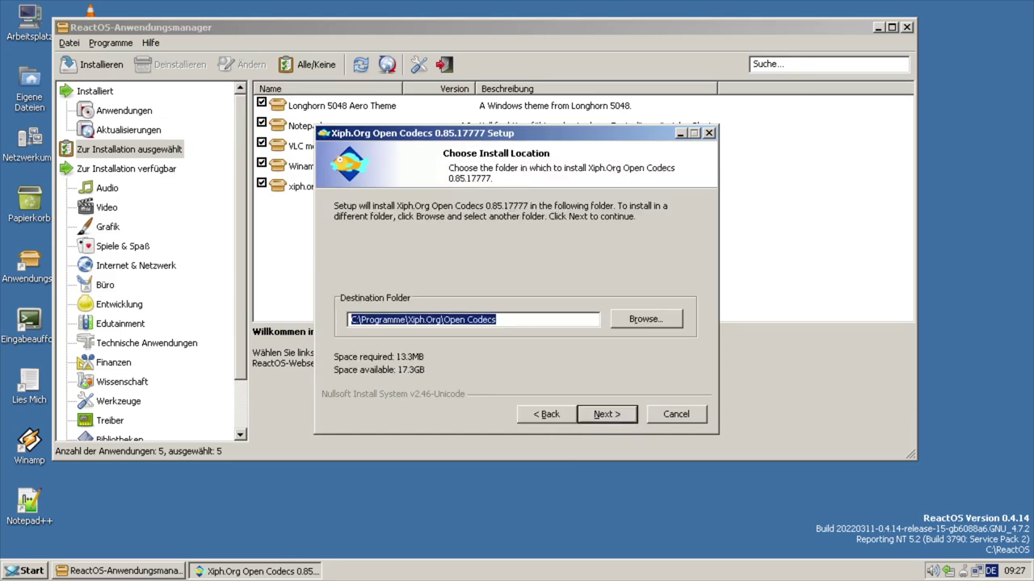
left_click(614, 415)
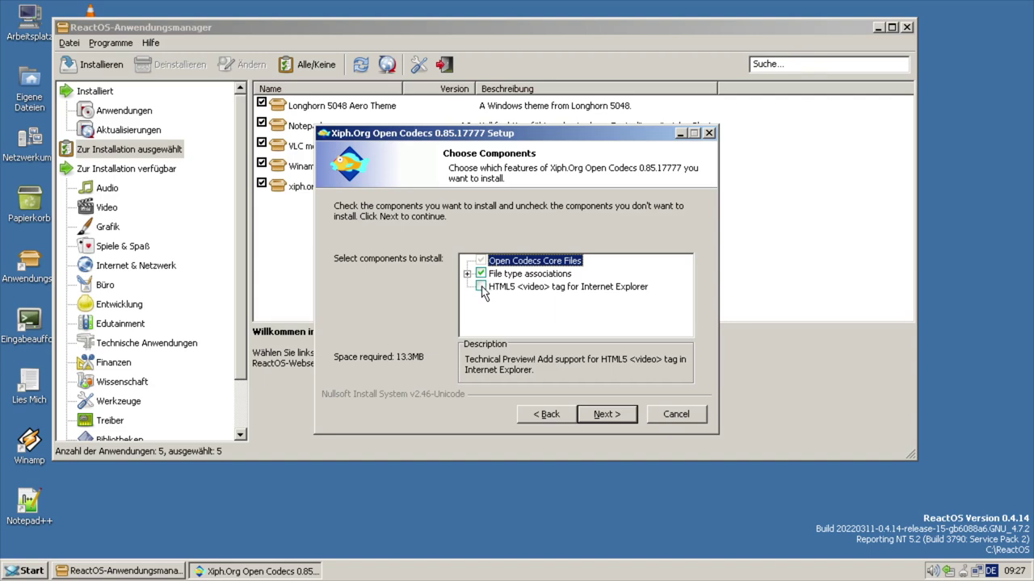
left_click(482, 286)
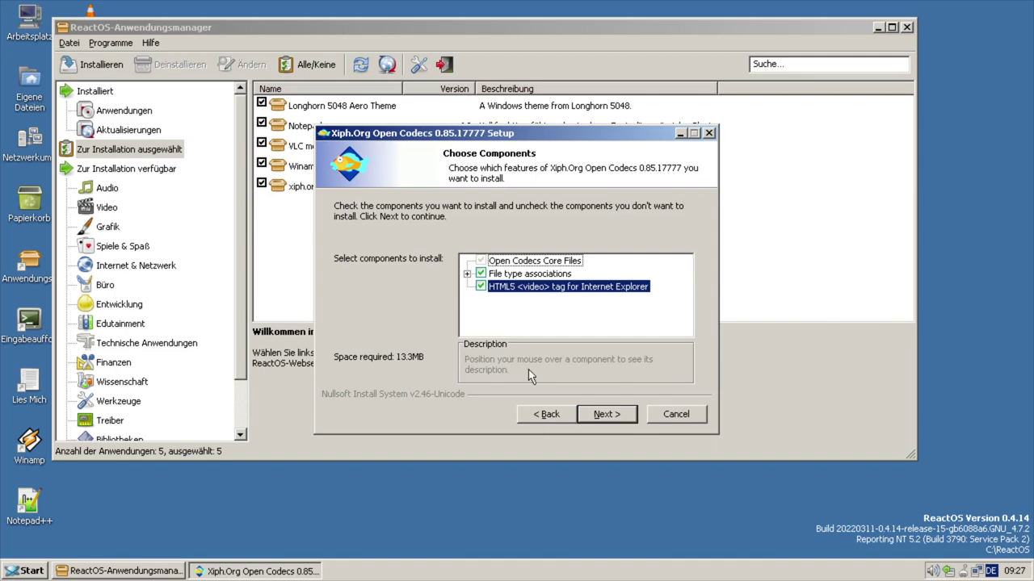
left_click(600, 417)
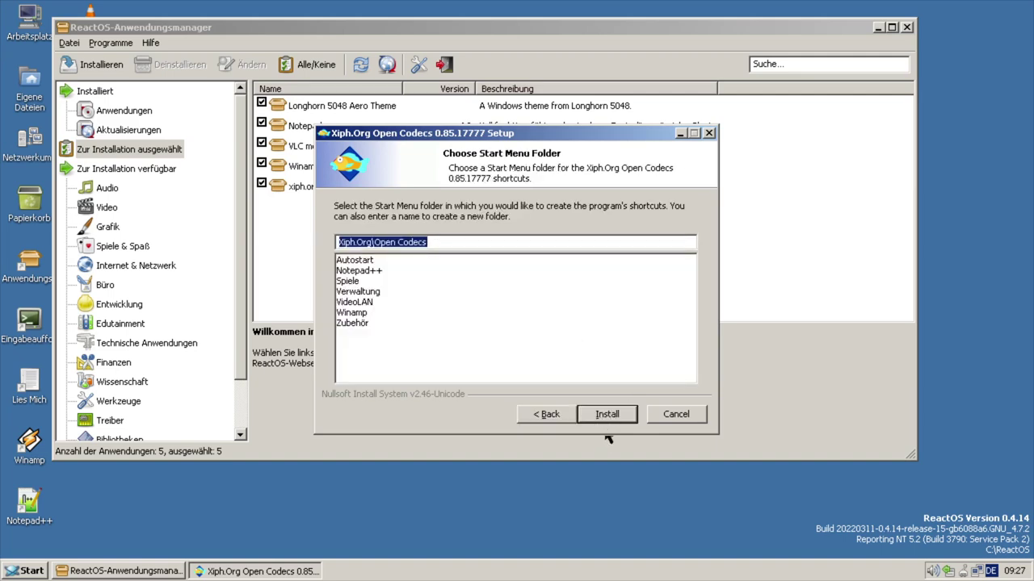
left_click(607, 414)
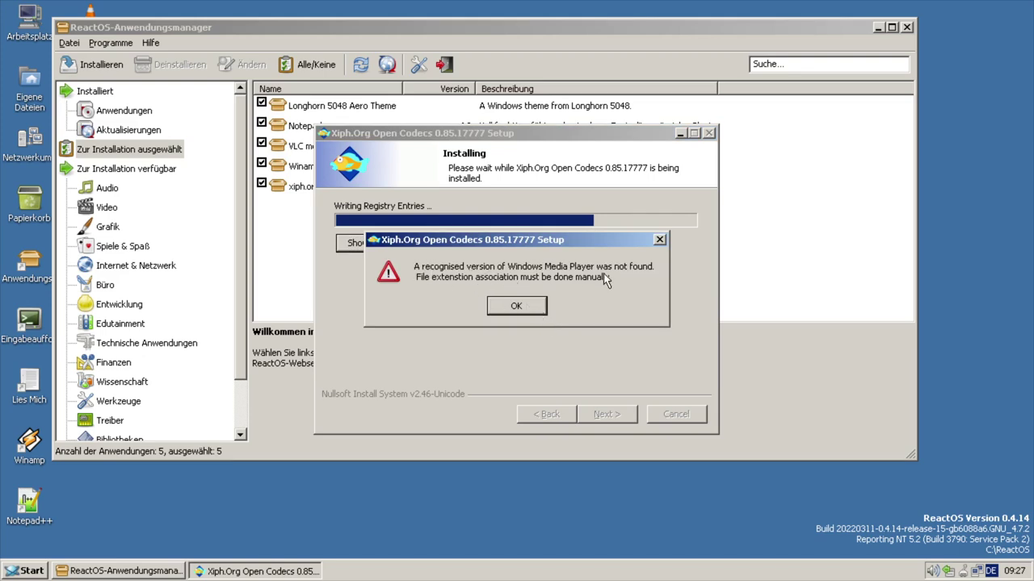
- Dismiss the Windows Media Player warning, finish without release notes, and refresh the application list
left_click(517, 307)
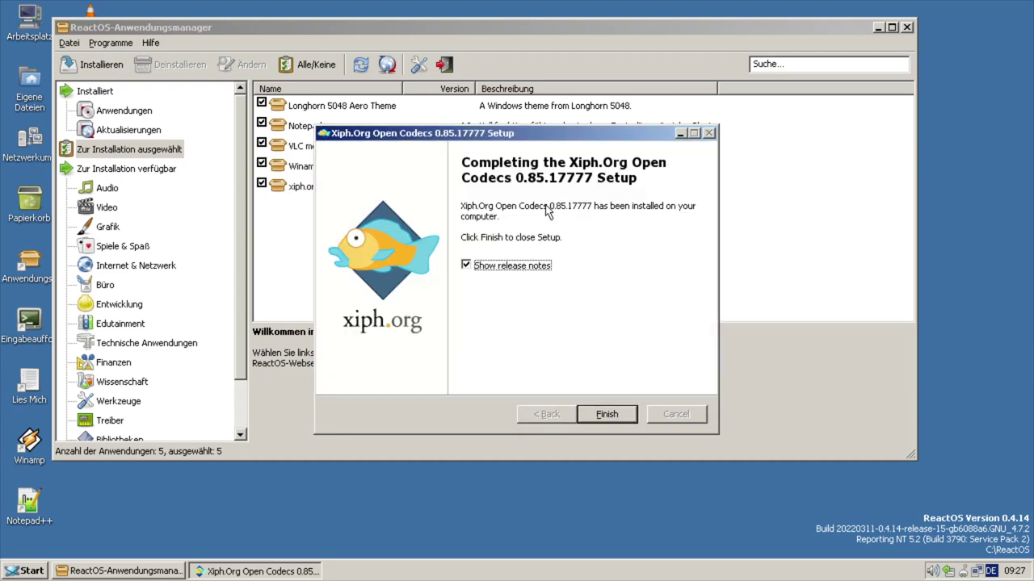
left_click(491, 269)
left_click(607, 415)
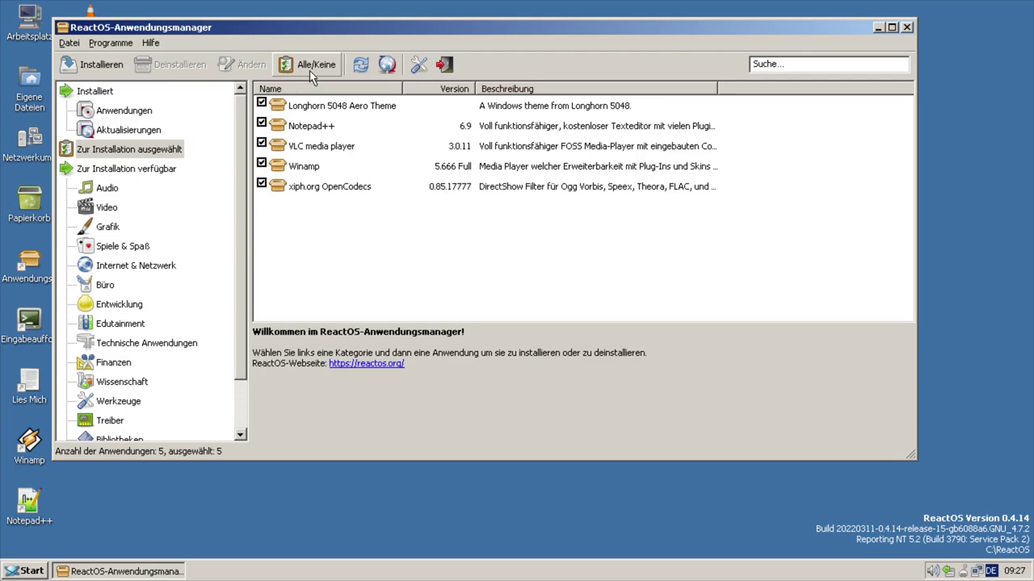
left_click(368, 68)
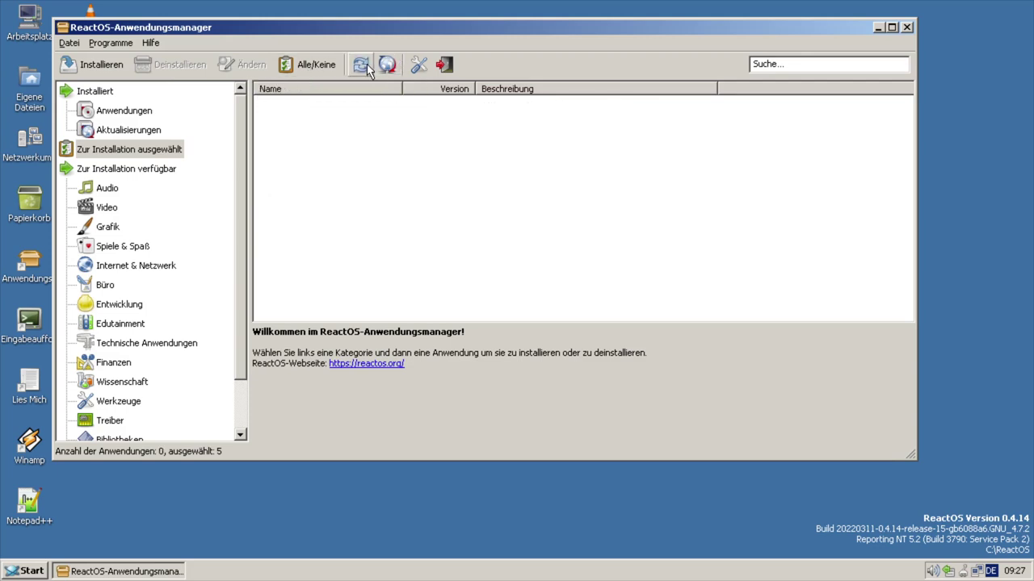
- Switch to Internet & Netzwerk and scroll the package list to mark Mozilla Firefox 48
left_click(135, 112)
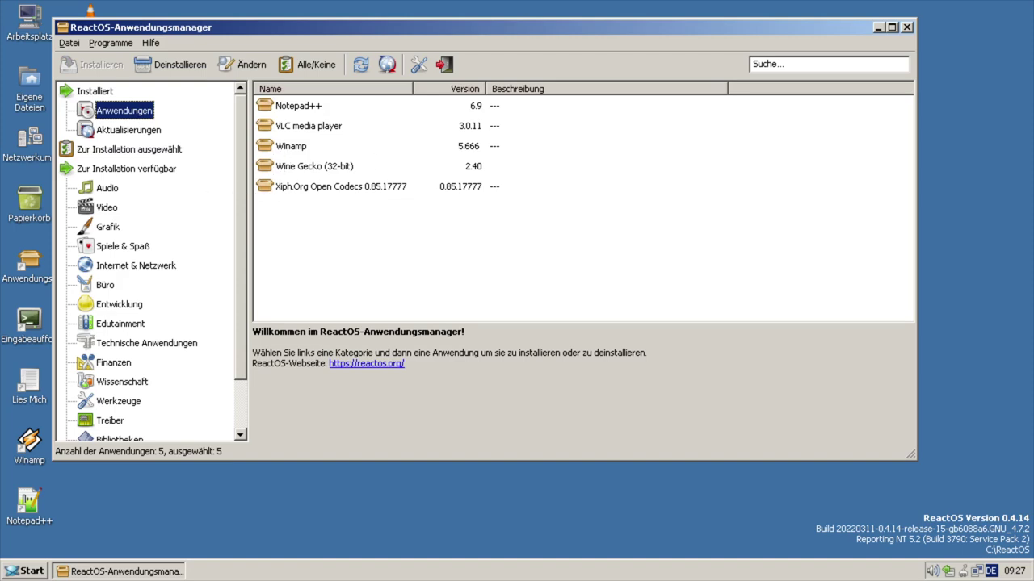
left_click(146, 266)
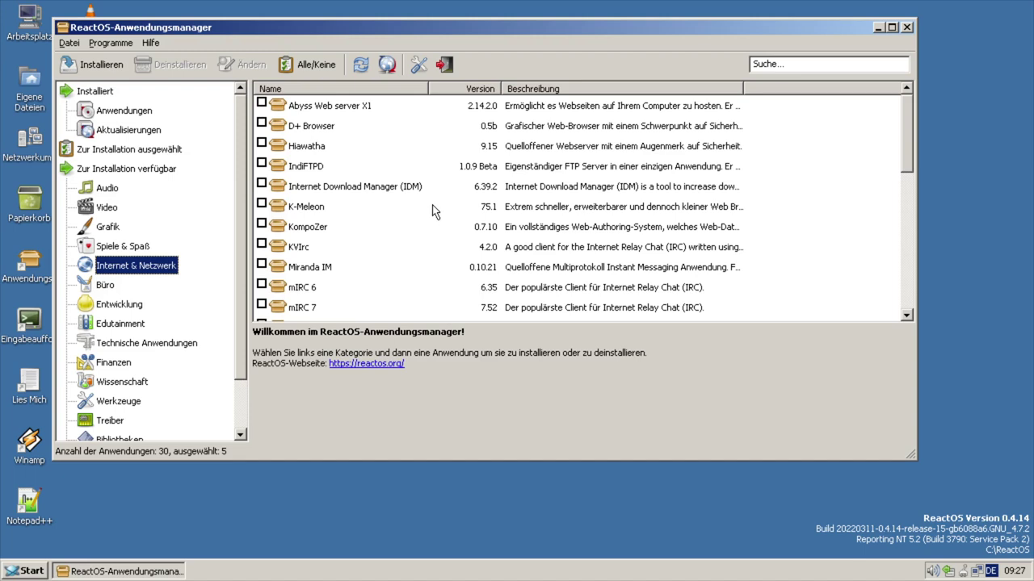
scroll(433, 212, "down", 3)
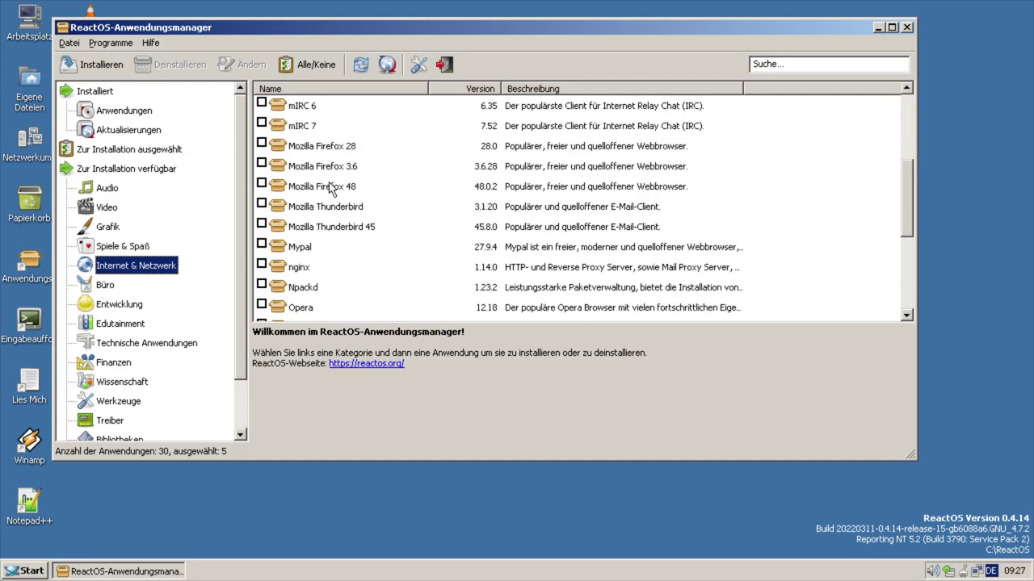
scroll(406, 188, "down", 1)
scroll(405, 188, "down", 1)
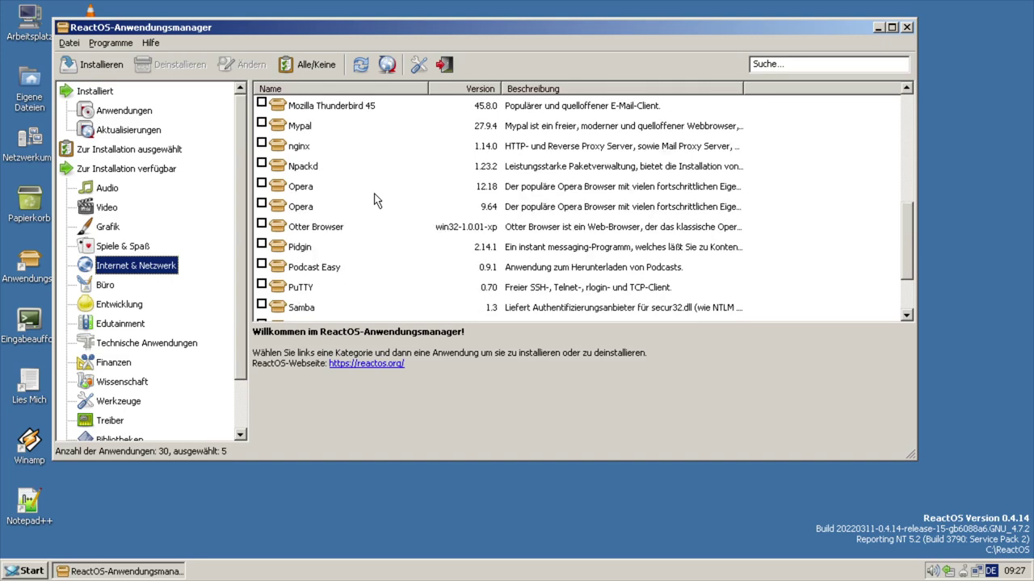
scroll(347, 232, "down", 1)
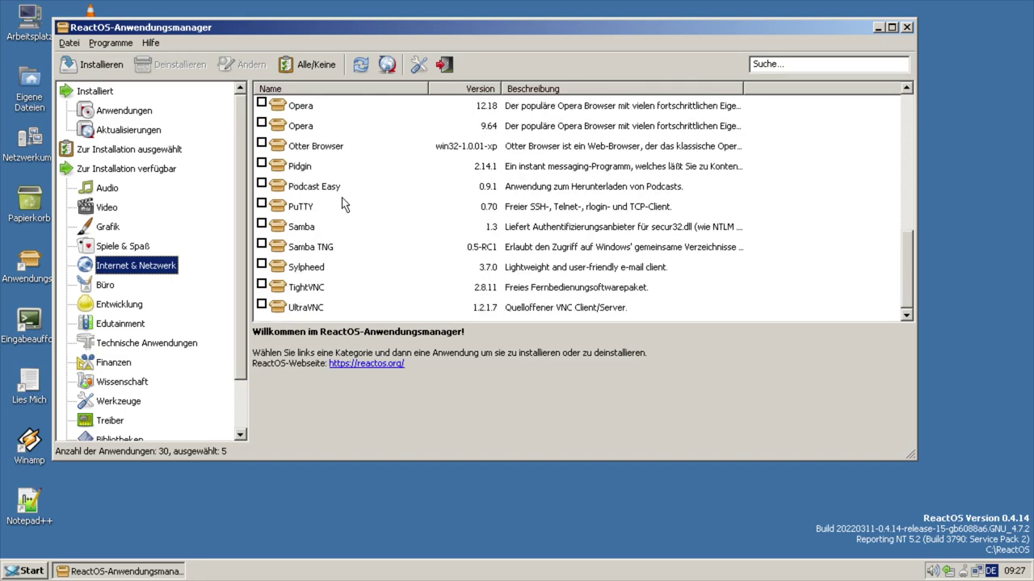
scroll(376, 285, "up", 1)
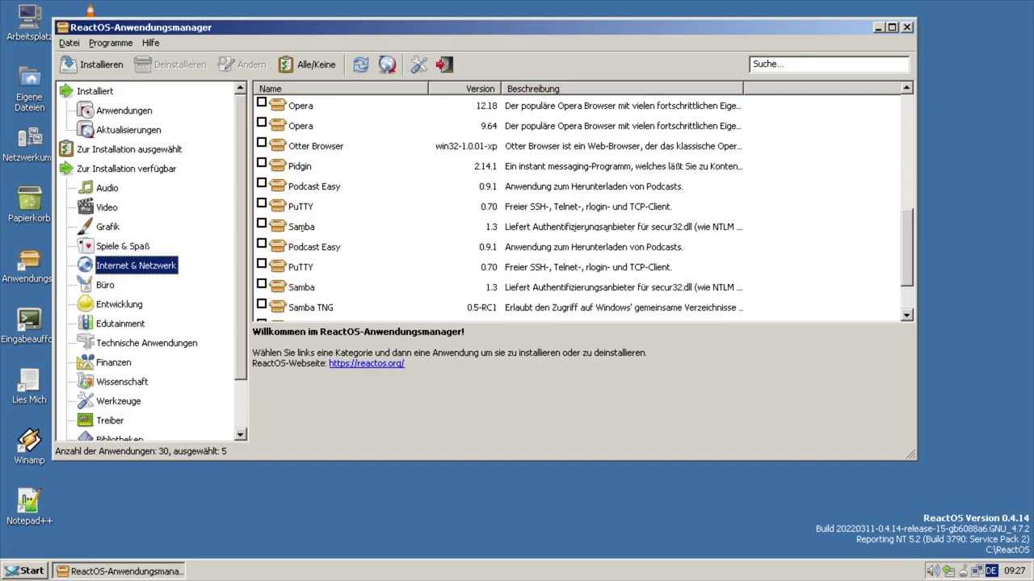
scroll(376, 284, "up", 3)
scroll(376, 284, "up", 3)
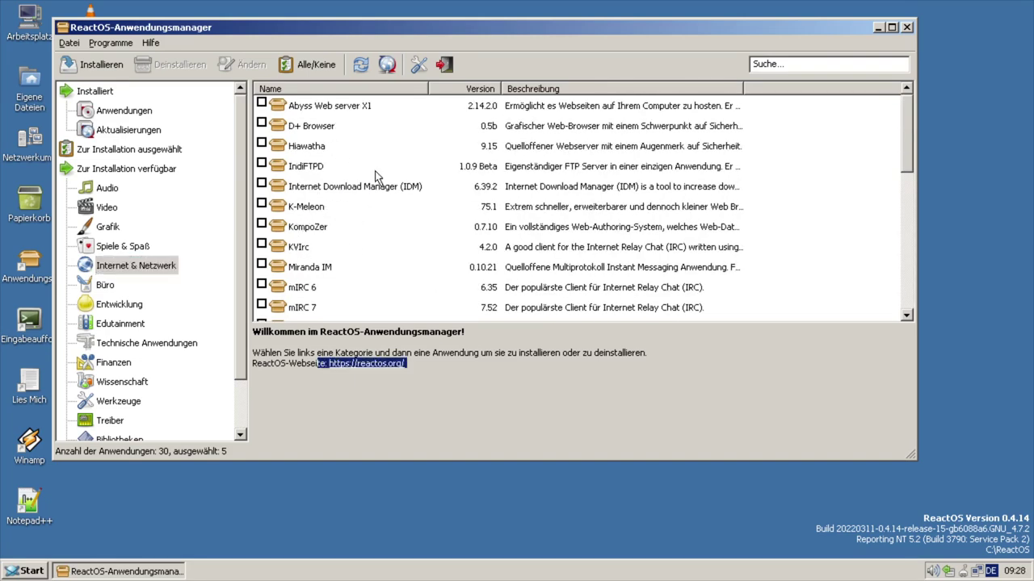
scroll(388, 189, "down", 1)
scroll(386, 191, "down", 1)
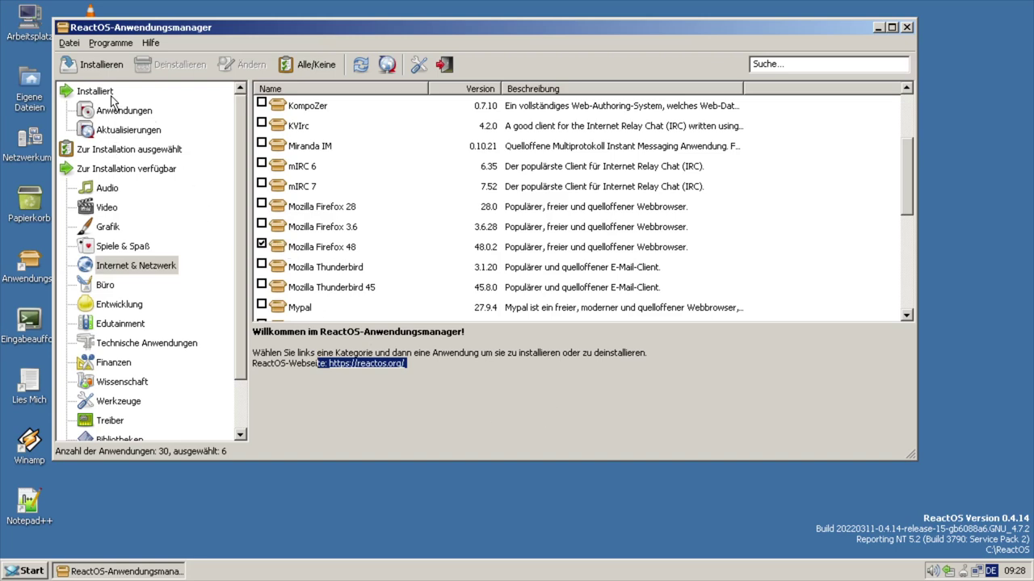
- Start a custom Firefox 48 install in the default folder without the maintenance service
left_click(90, 64)
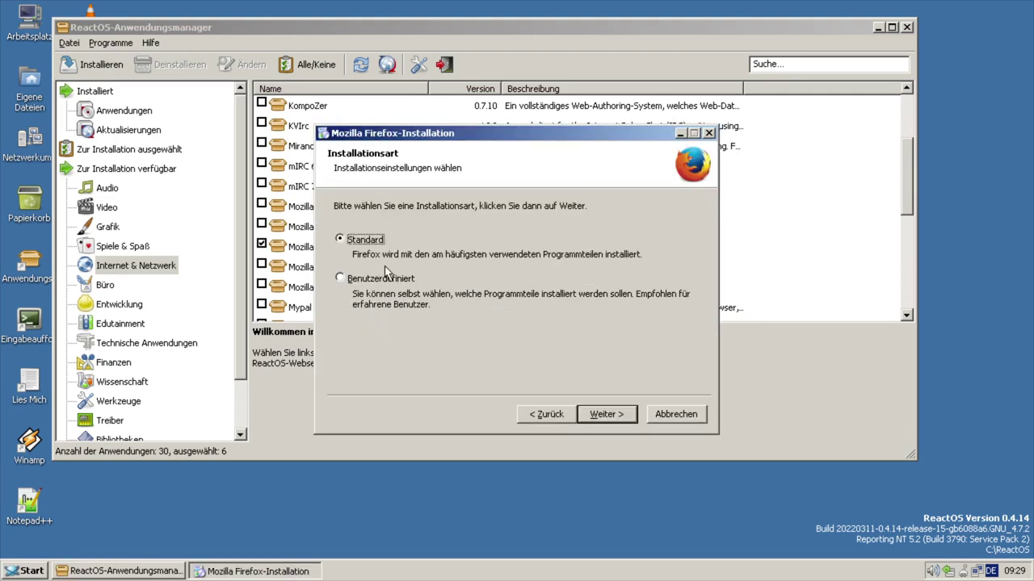
left_click(380, 281)
left_click(602, 419)
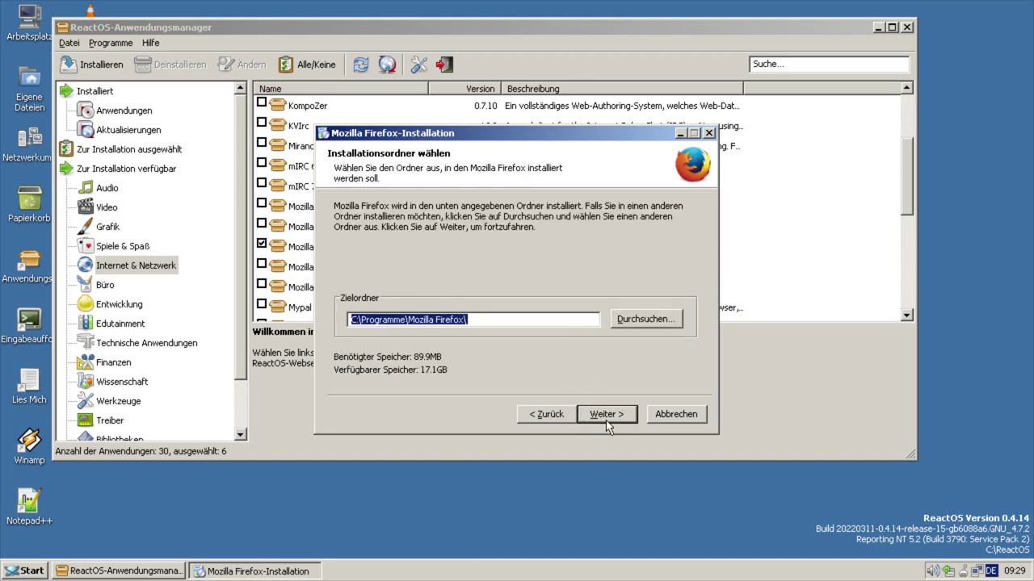
left_click(606, 417)
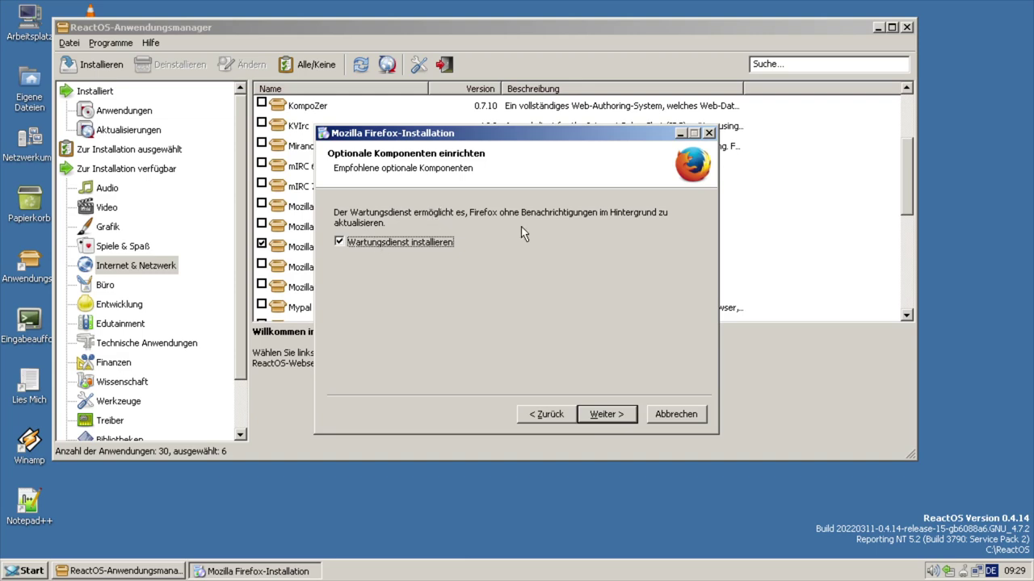
left_click(427, 244)
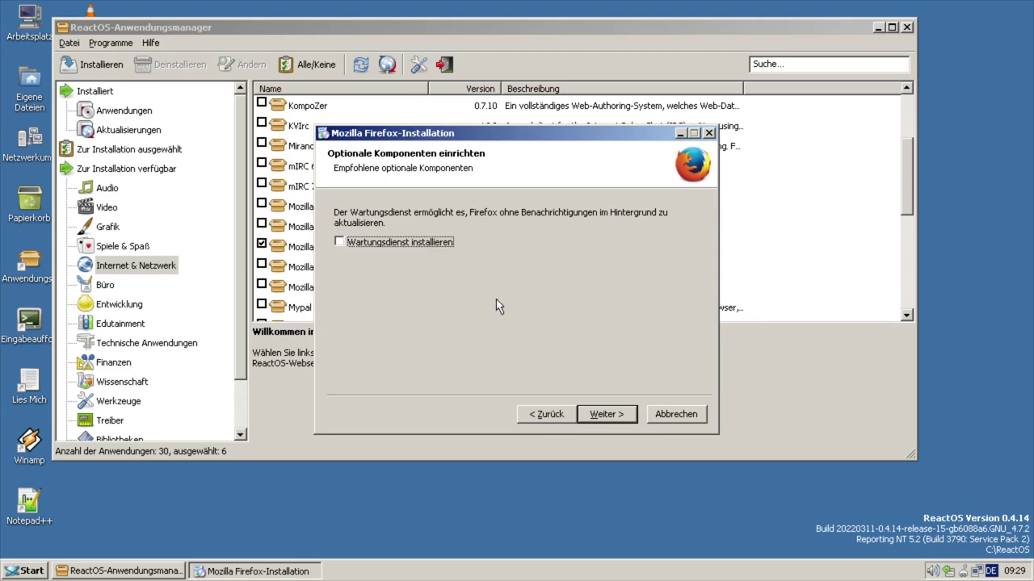
- Complete the Firefox installation without launching it, then close the Application Manager
left_click(603, 412)
left_click(603, 415)
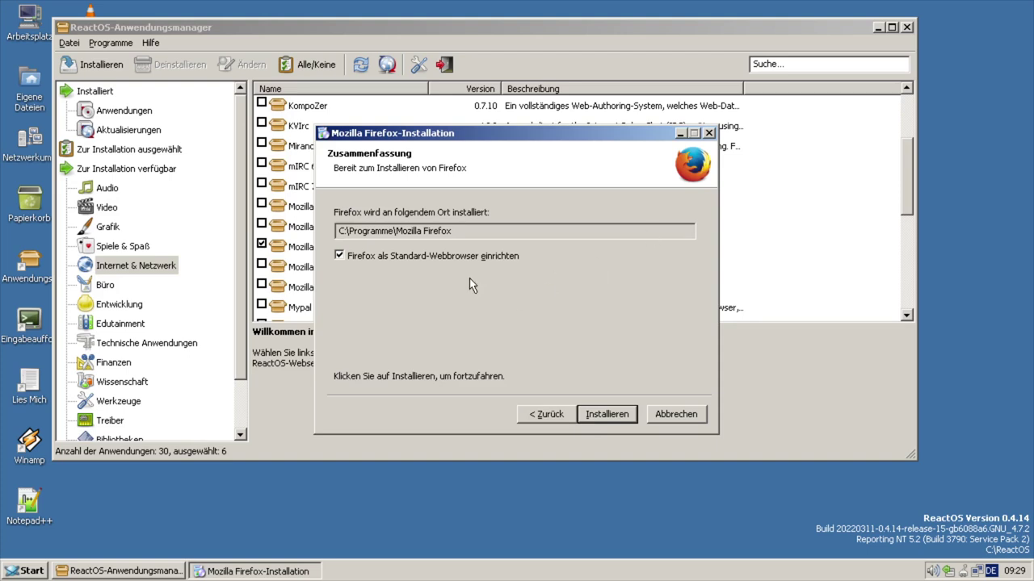
left_click(606, 415)
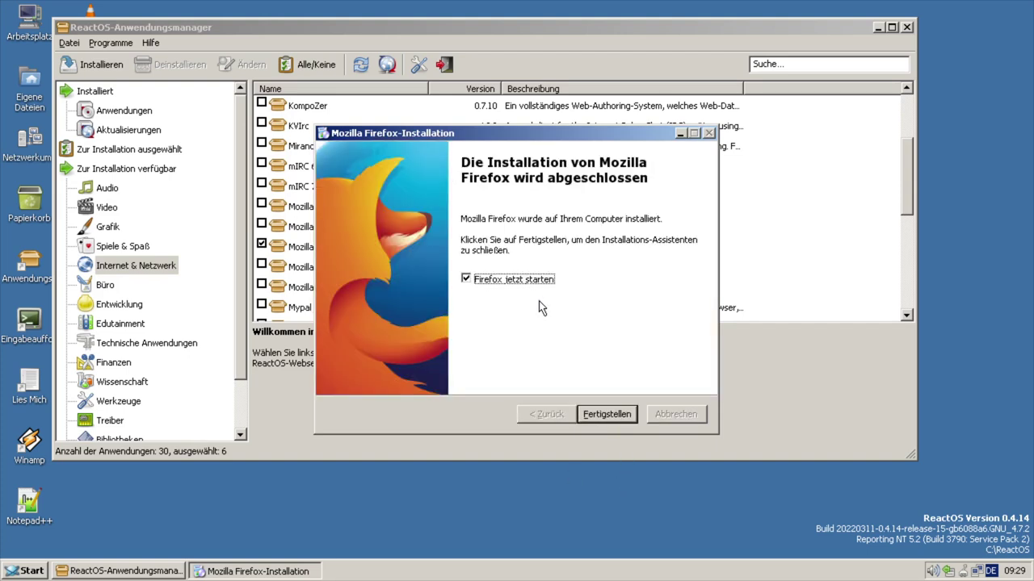
left_click(502, 283)
left_click(606, 414)
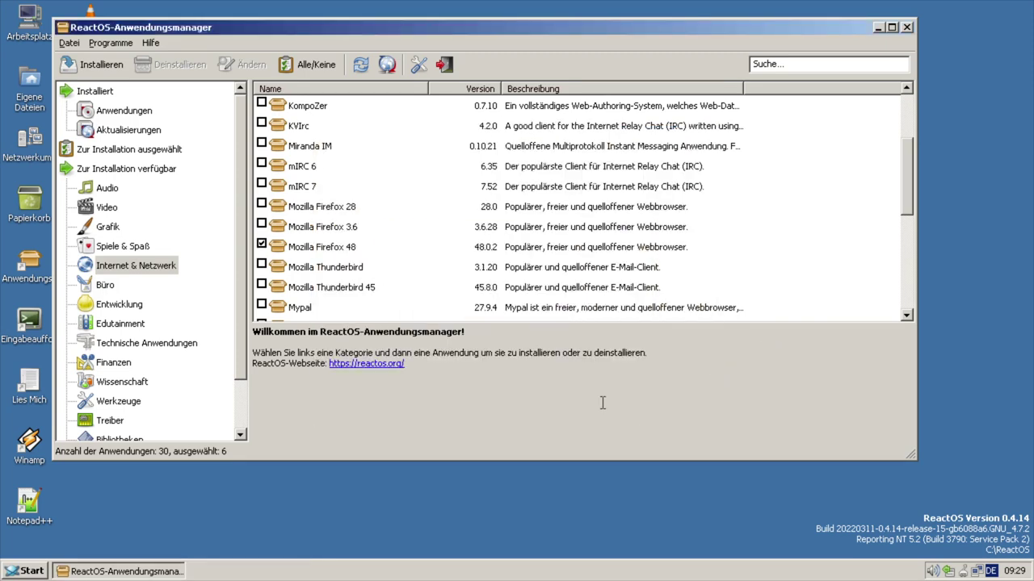
left_click(907, 28)
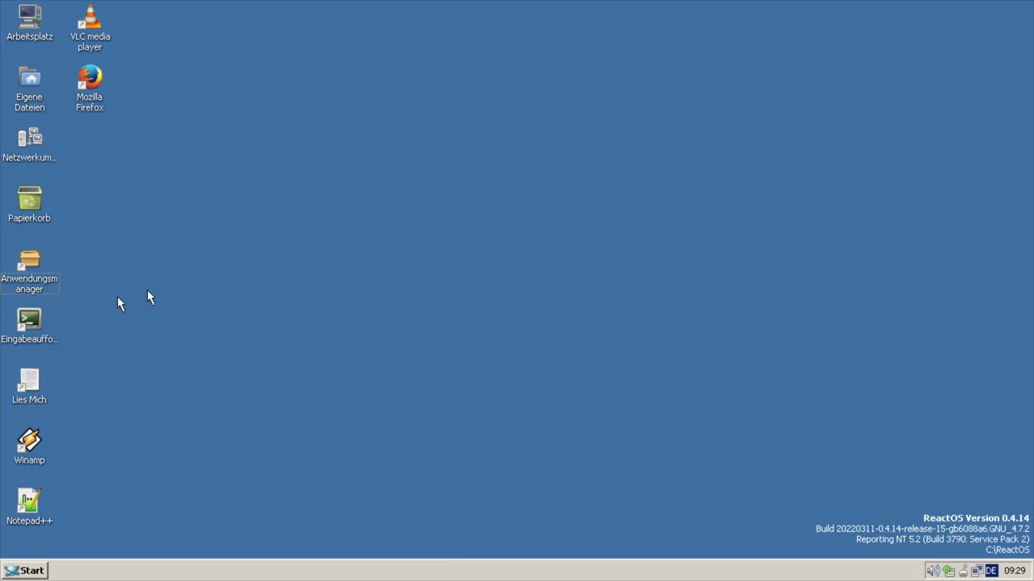
left_click(35, 385)
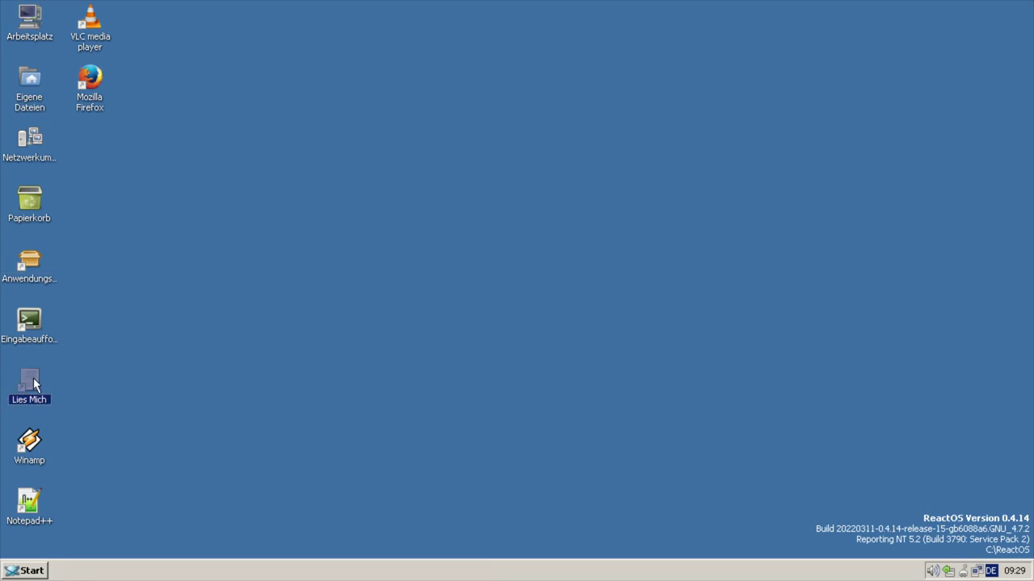
double_click(33, 378)
left_click_drag(226, 11, 494, 37)
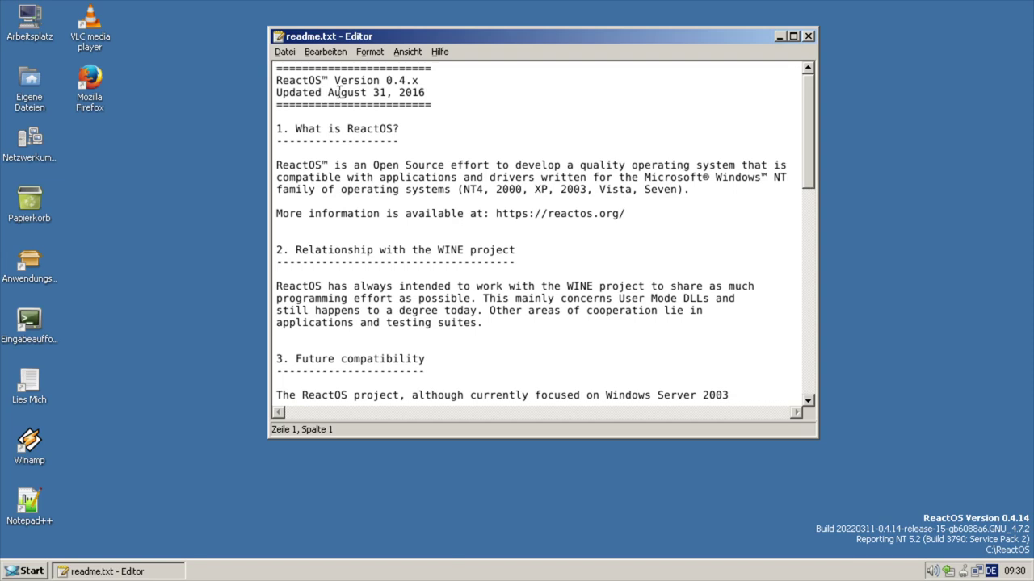
left_click_drag(390, 88, 452, 97)
left_click(445, 98)
left_click_drag(810, 133, 794, 297)
left_click_drag(295, 92, 457, 83)
scroll(364, 113, "up", 1)
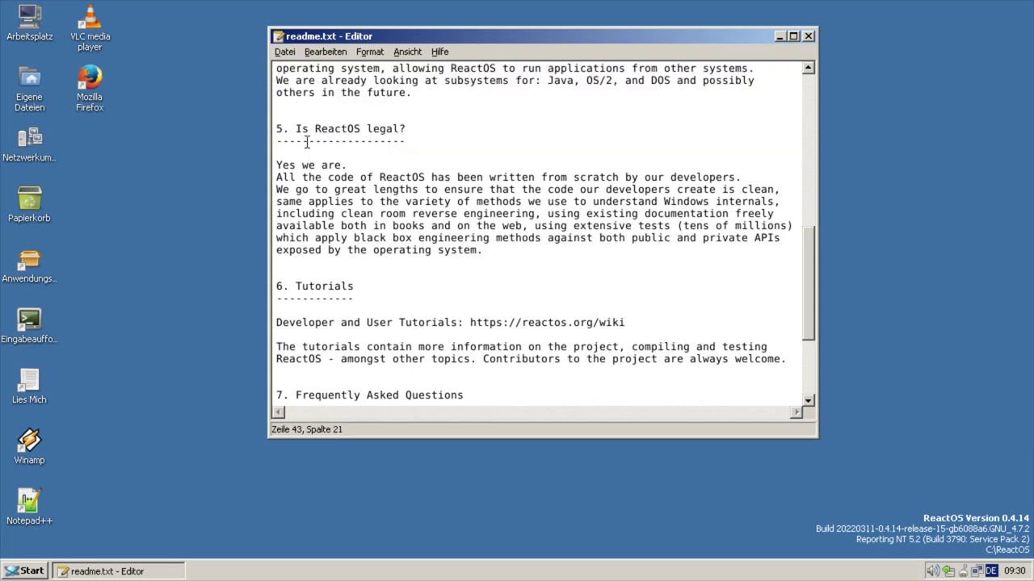
left_click_drag(277, 128, 386, 128)
left_click(386, 129)
left_click(807, 36)
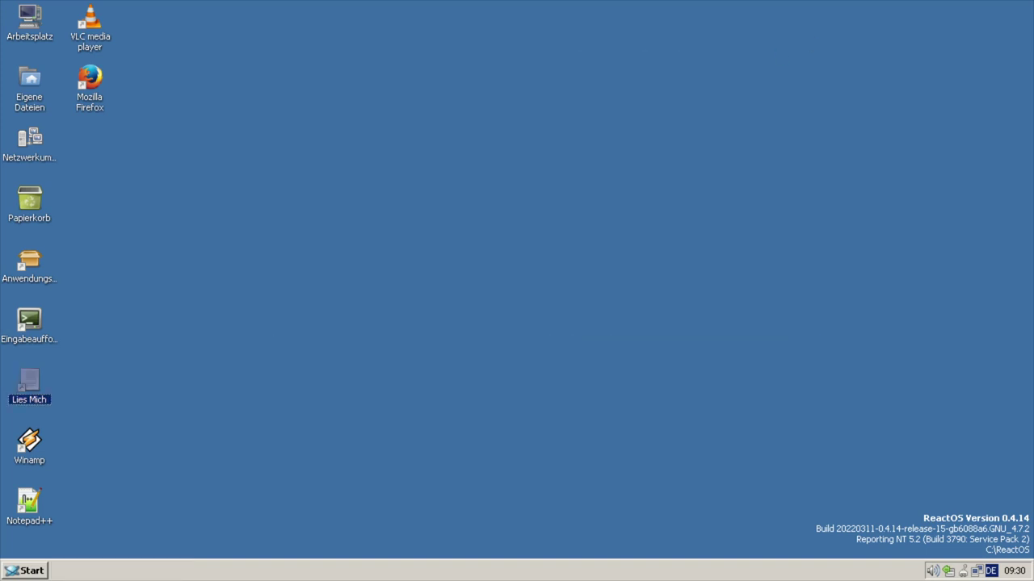
- Launch Winamp, preview the Bento and Klassisch skins, pick Winamp Modern, and finish keeping all associations
left_click(39, 437)
key("Return")
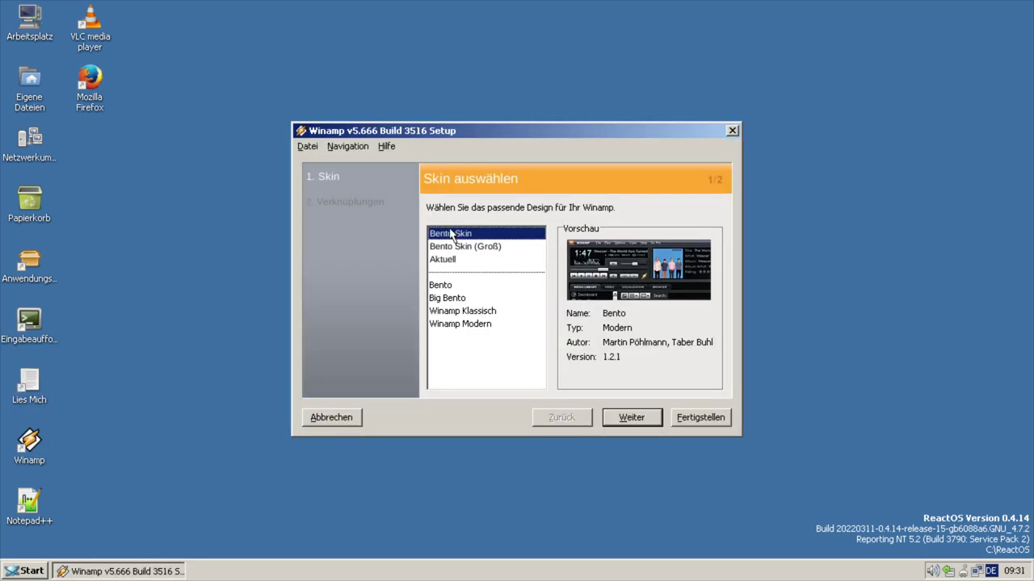
left_click(451, 250)
left_click(453, 260)
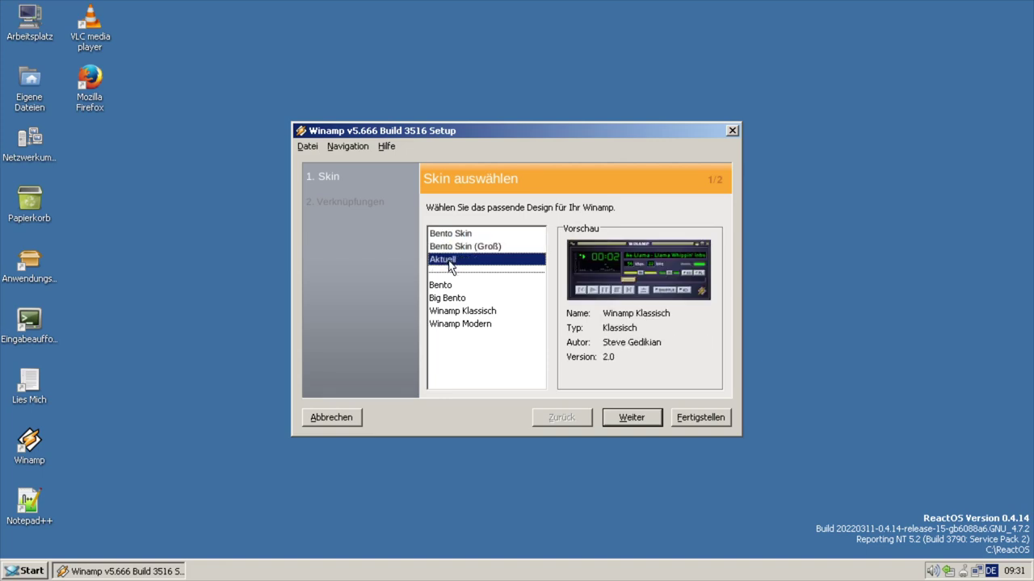
left_click(447, 234)
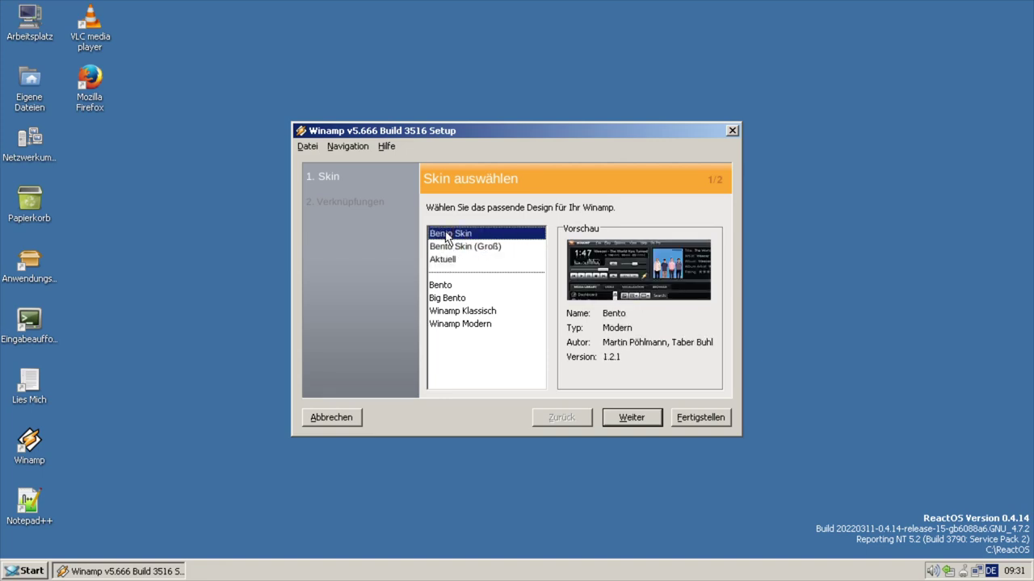
left_click(442, 288)
left_click(443, 298)
left_click(448, 311)
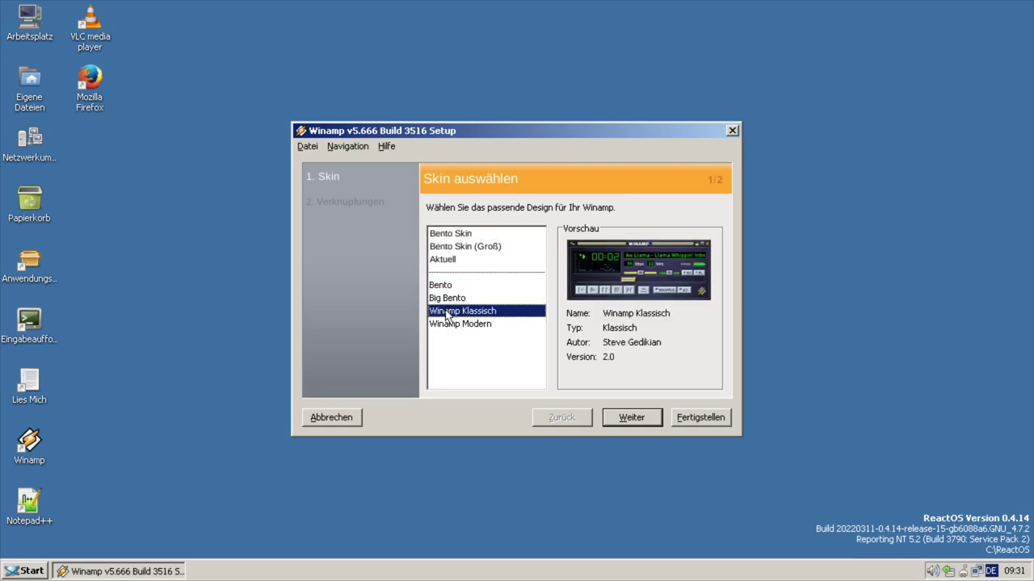
left_click(450, 324)
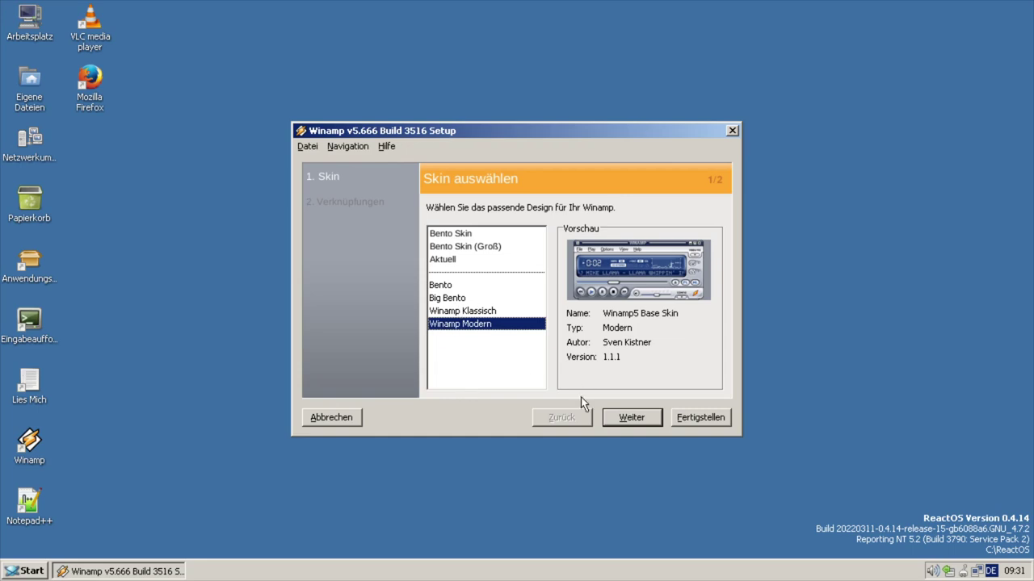
left_click(633, 418)
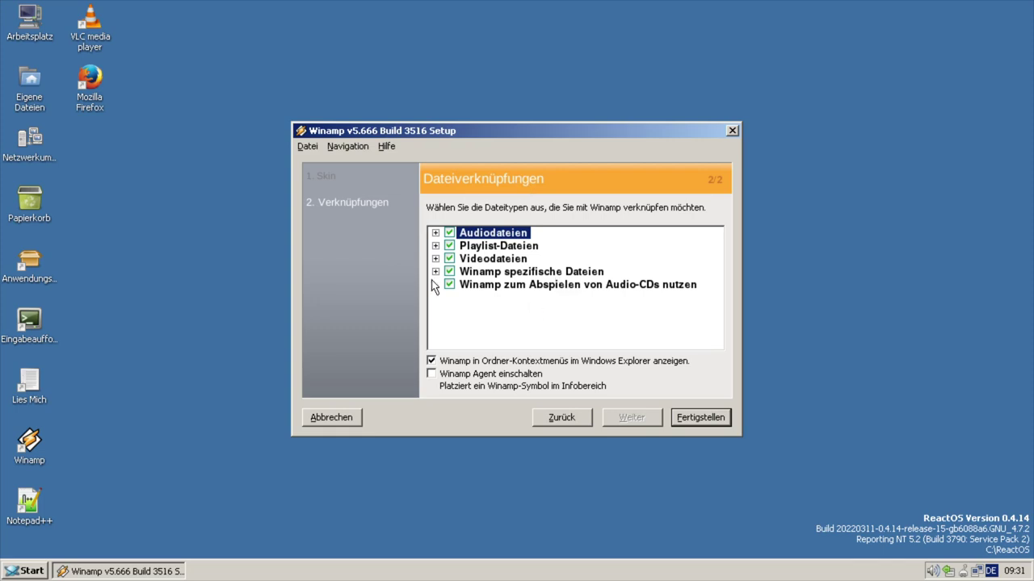
left_click(691, 422)
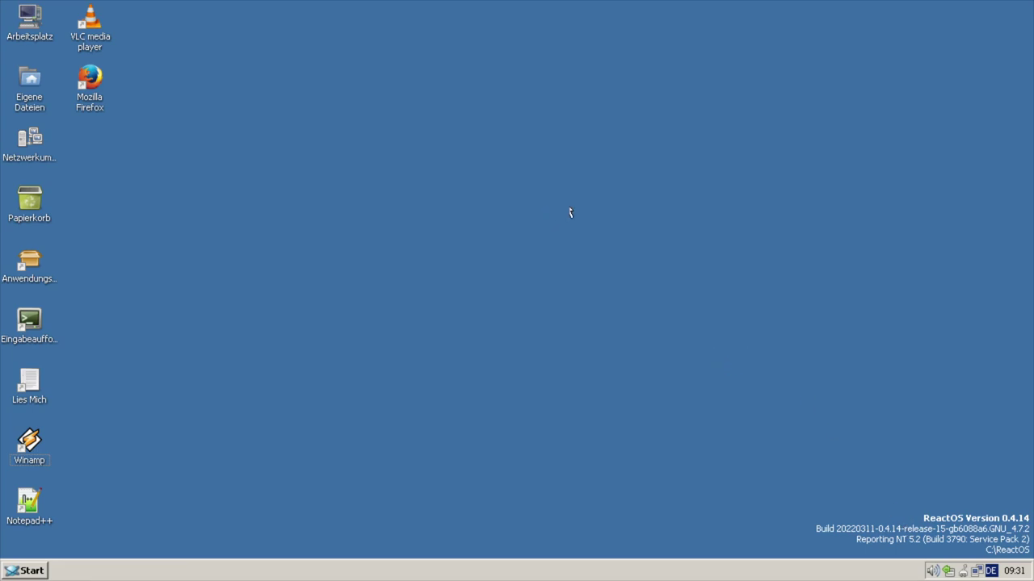
- From the taskbar's Task Manager Prozesse tab, end winamp.exe with confirmation and close the window
right_click(544, 557)
right_click(534, 573)
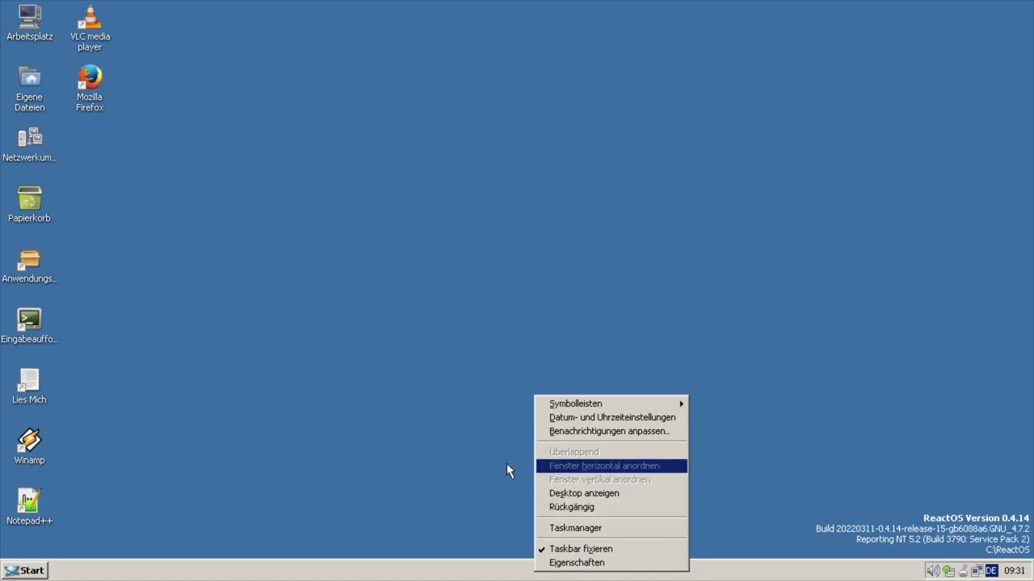
left_click(478, 474)
right_click(569, 575)
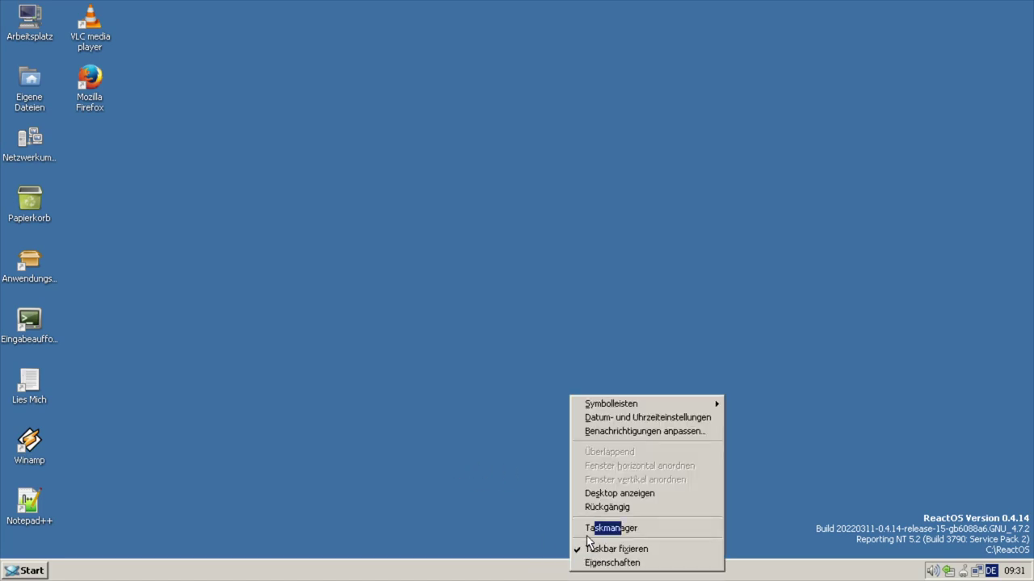
left_click(589, 528)
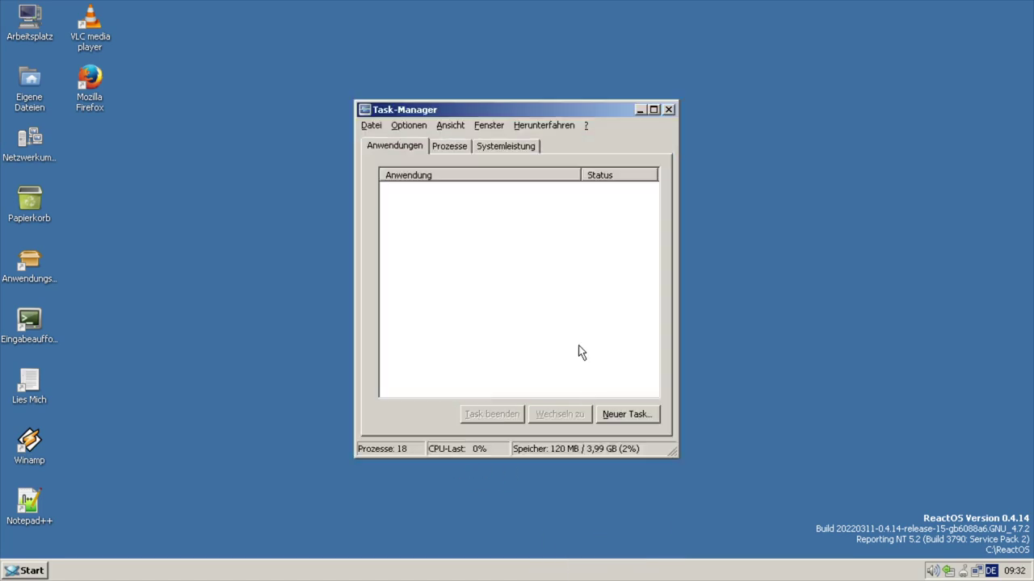
left_click(447, 151)
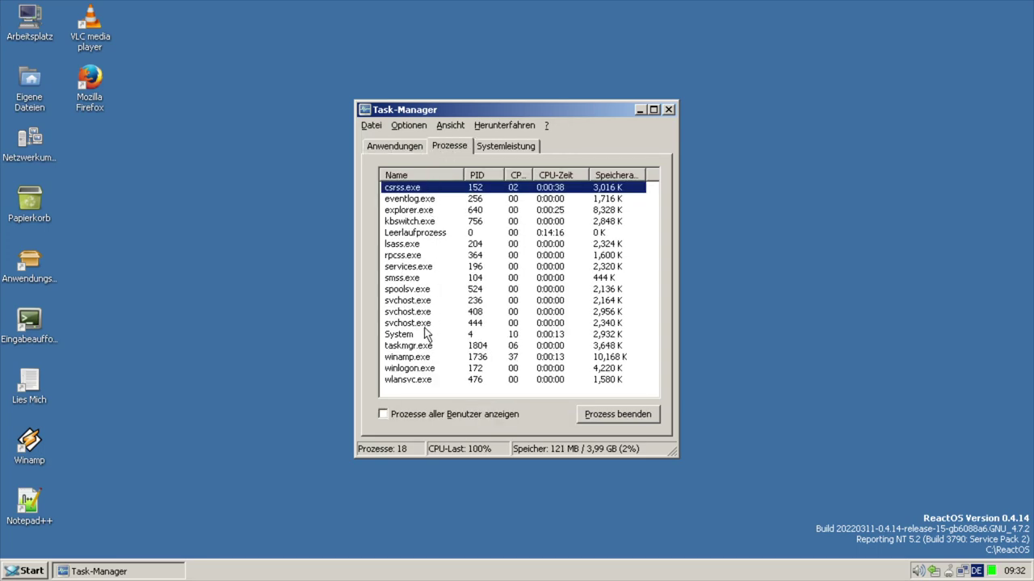
left_click(421, 357)
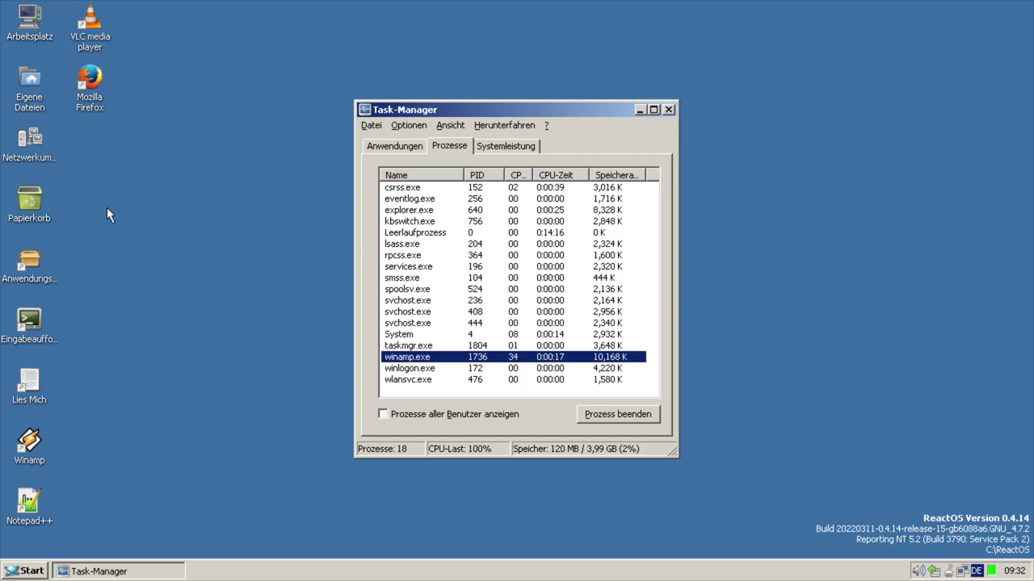
left_click(589, 415)
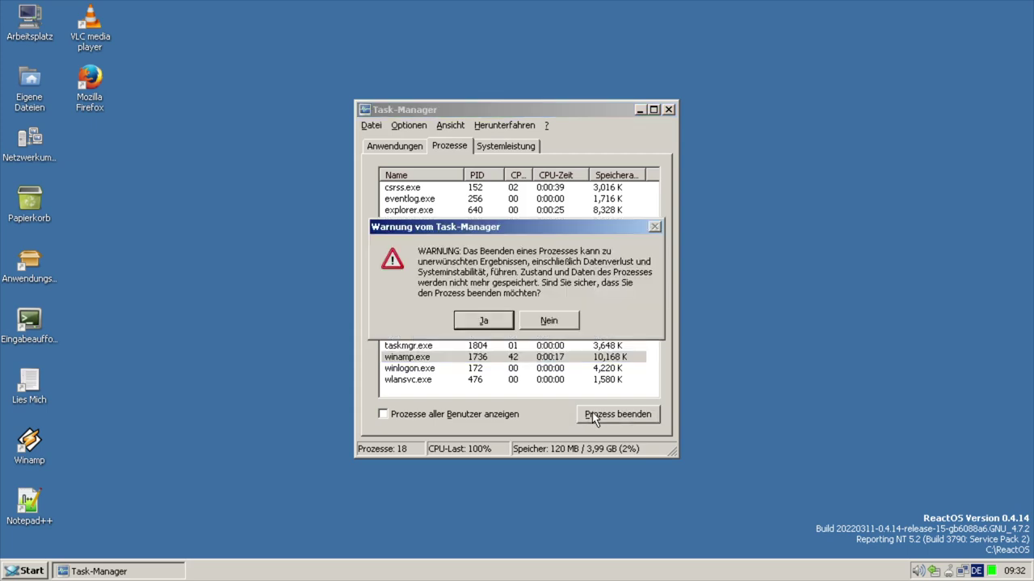
left_click(471, 321)
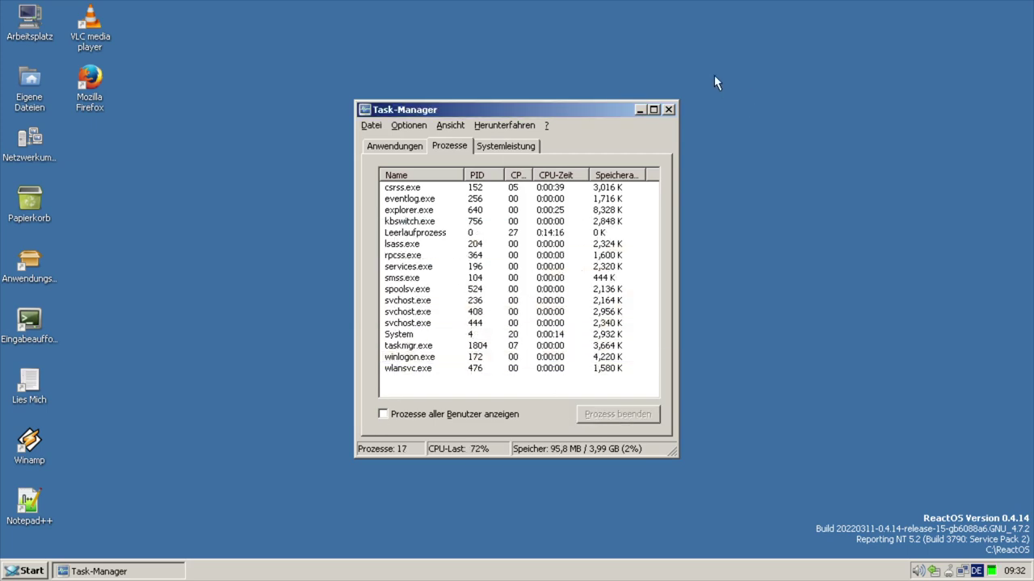
left_click(668, 109)
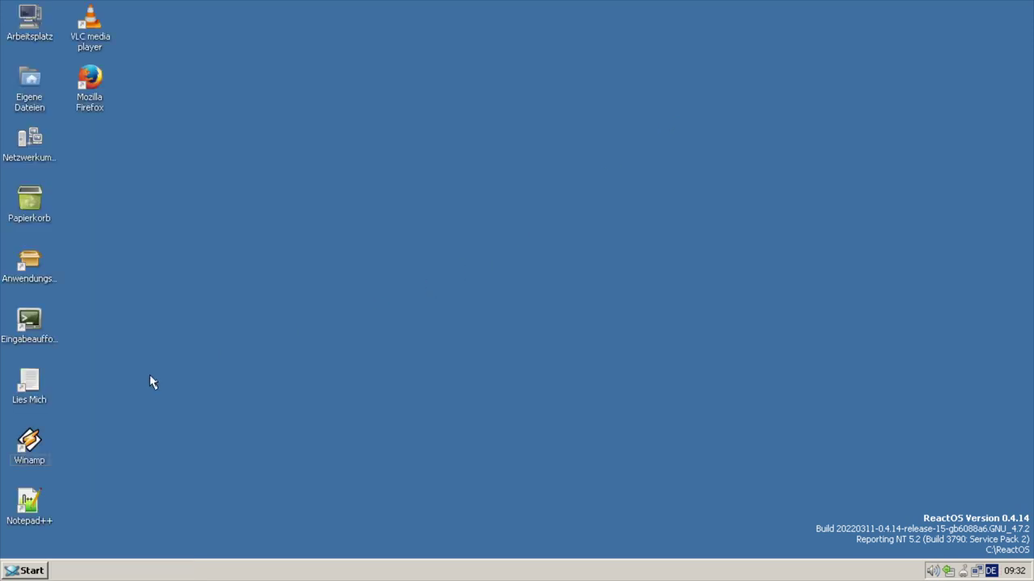
- Clear the desktop selection and reopen Task Manager from the taskbar menu
left_click(45, 440)
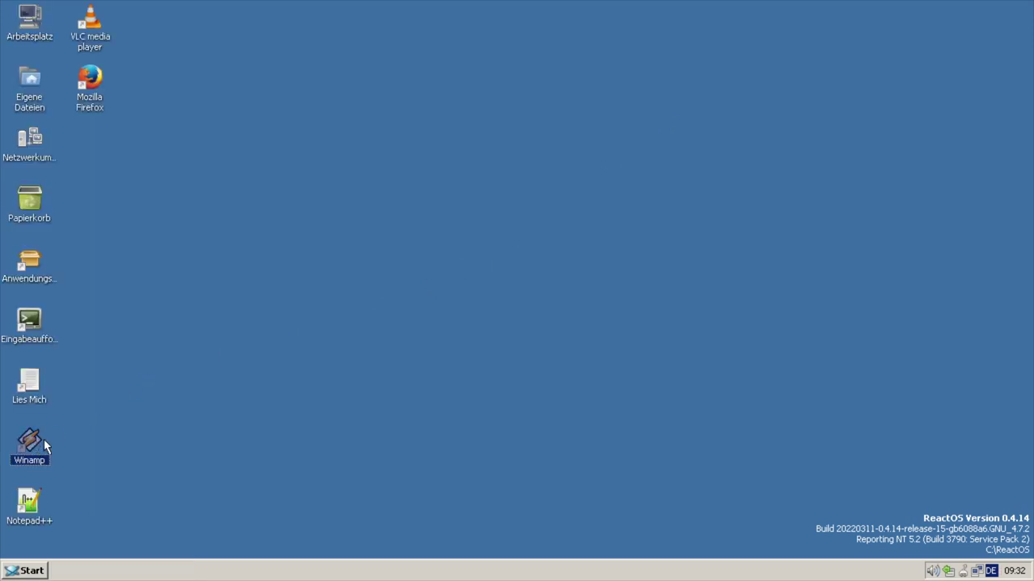
left_click(466, 333)
right_click(680, 568)
left_click(715, 522)
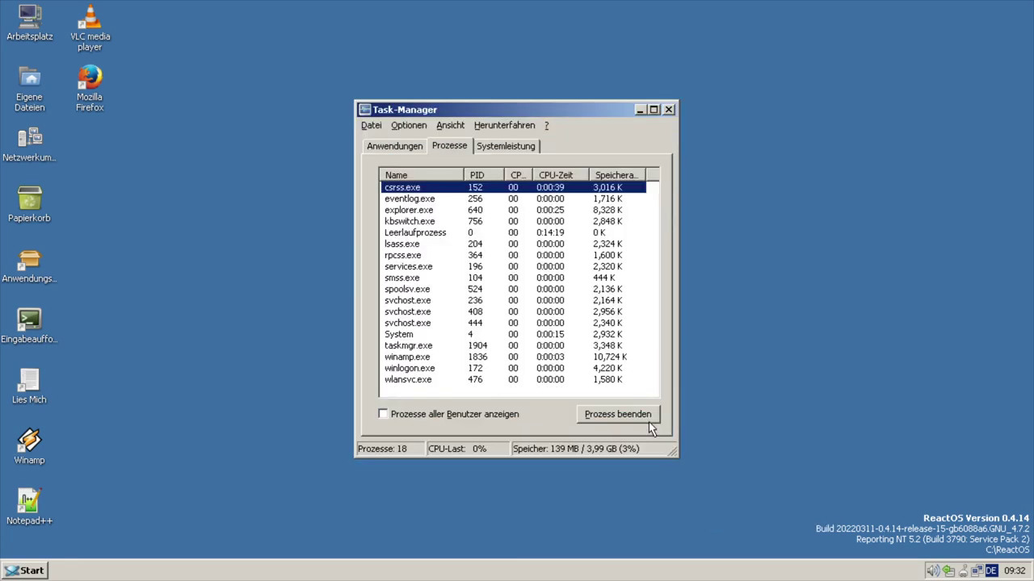
- End the new winamp.exe process (PID 1836), confirm with Ja, and close Task Manager
left_click(428, 368)
left_click(407, 359)
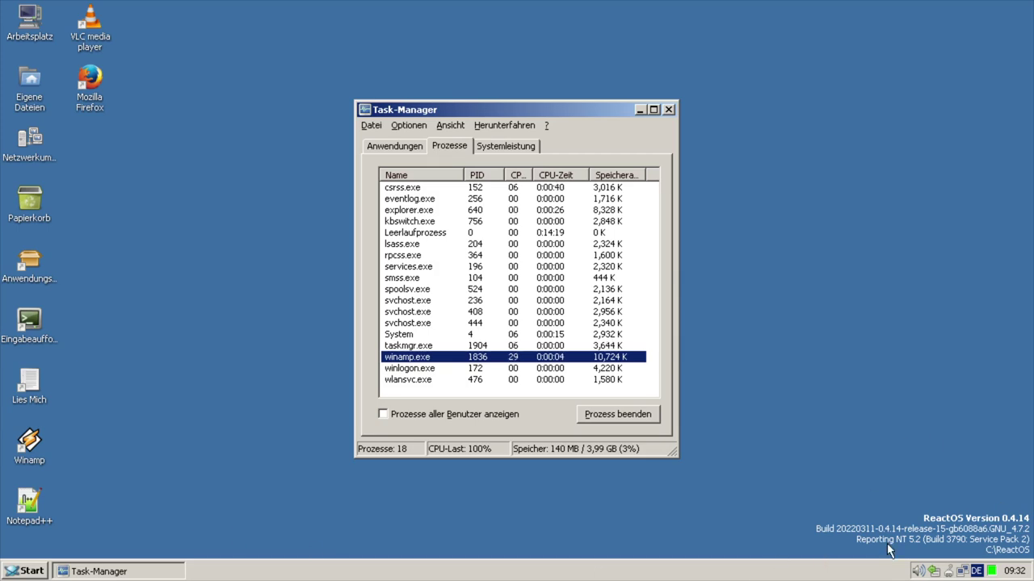
right_click(411, 357)
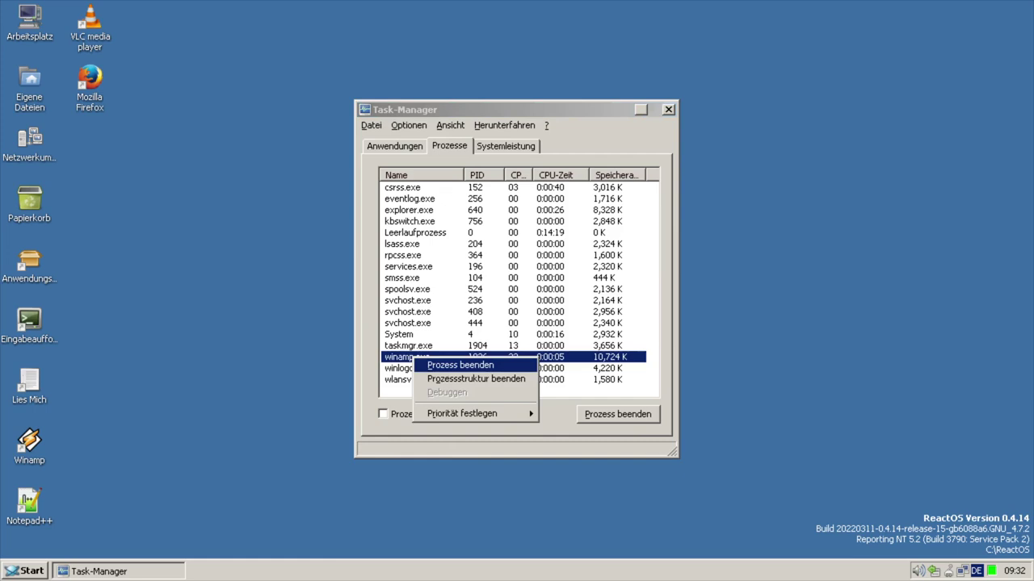
left_click(452, 365)
left_click(487, 319)
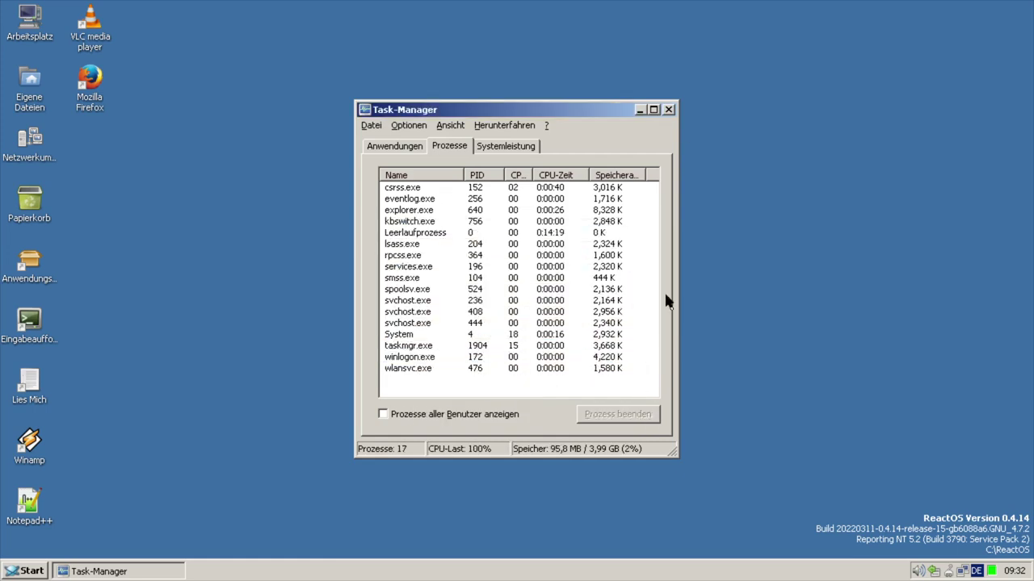
left_click(669, 111)
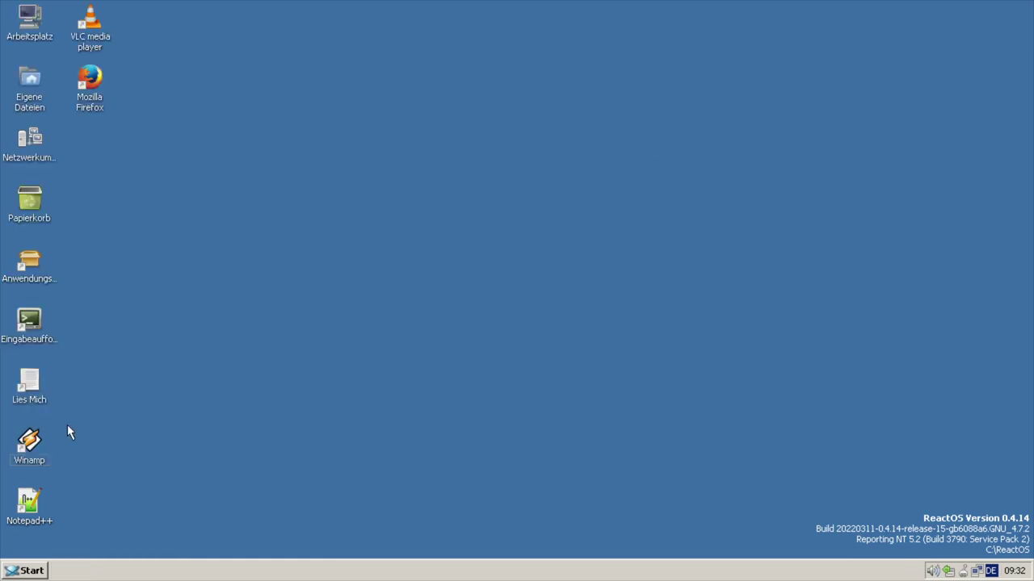
- Launch Notepad++ maximized and create a new empty document
double_click(29, 502)
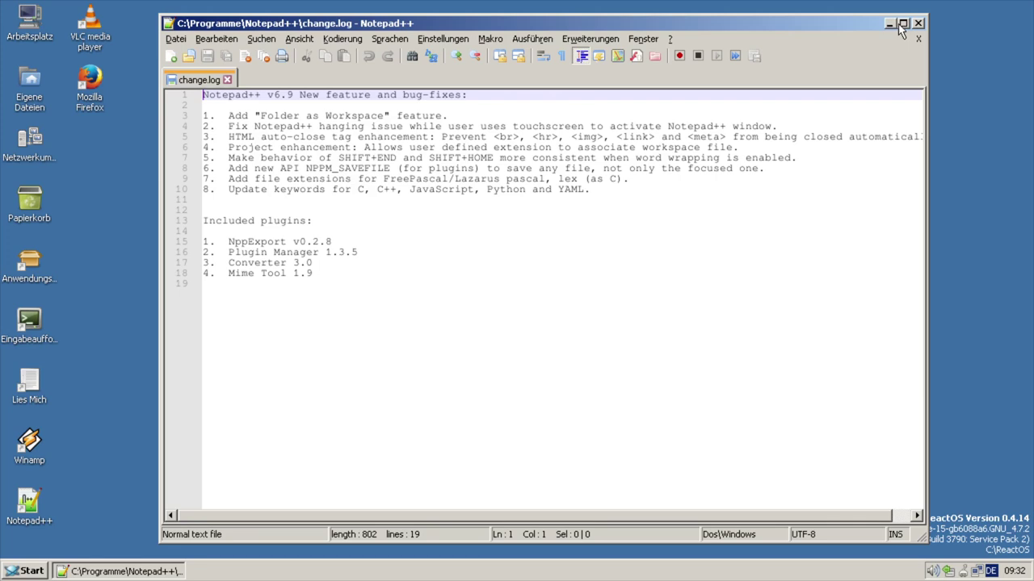
left_click(902, 23)
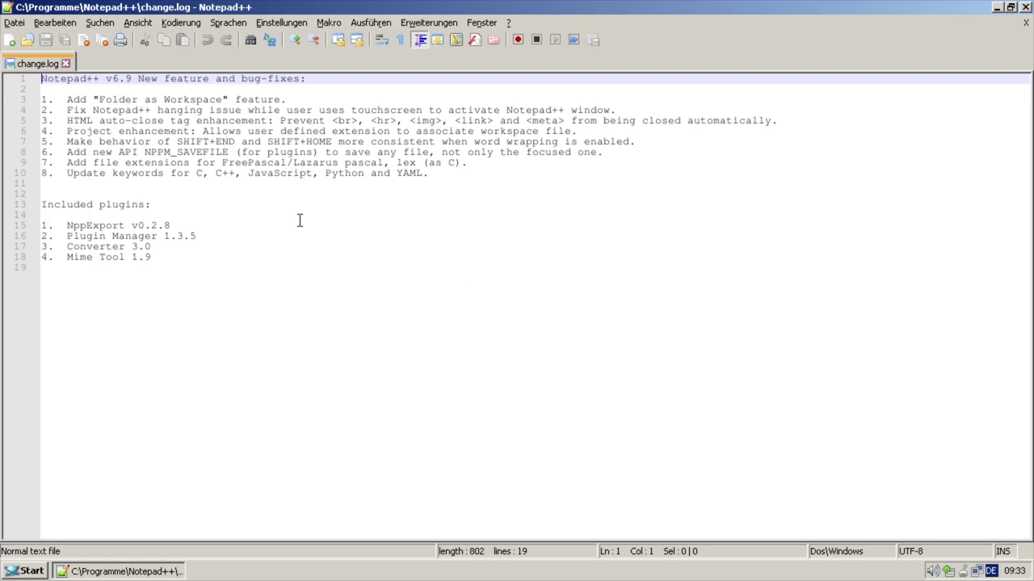
left_click(10, 40)
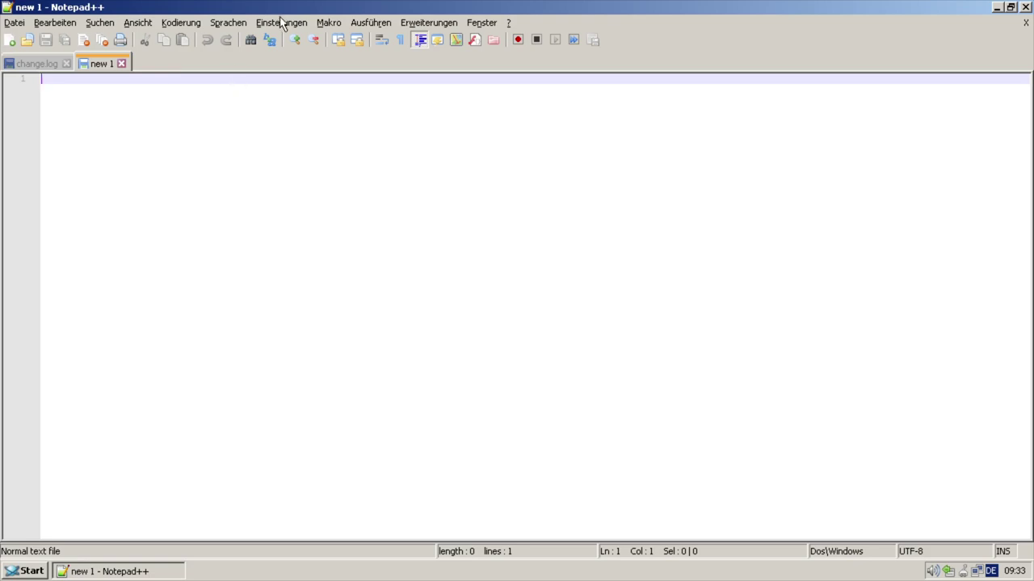
- Launch the new document in Internet Explorer from the Ausführen menu
left_click(282, 23)
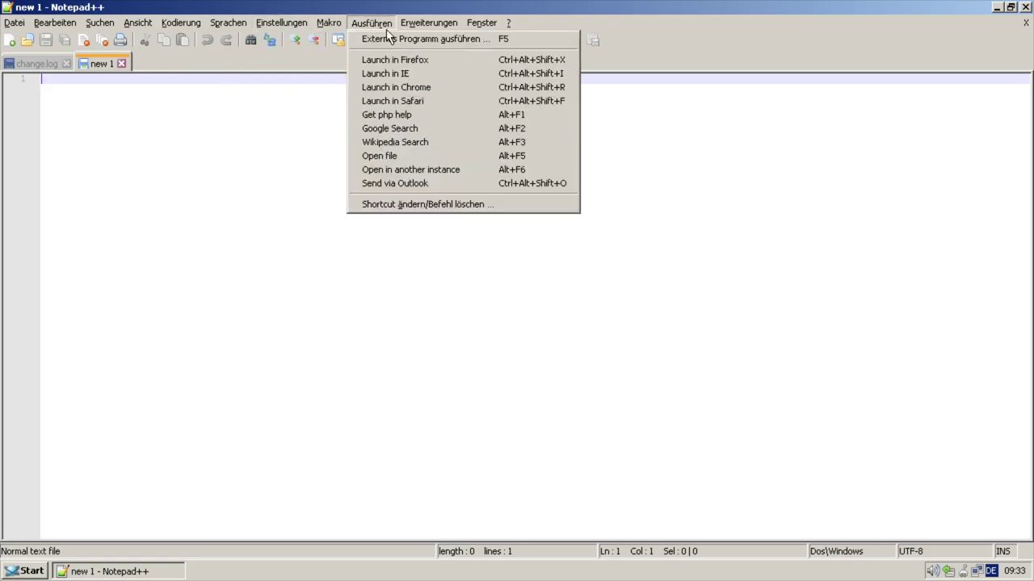
left_click(386, 74)
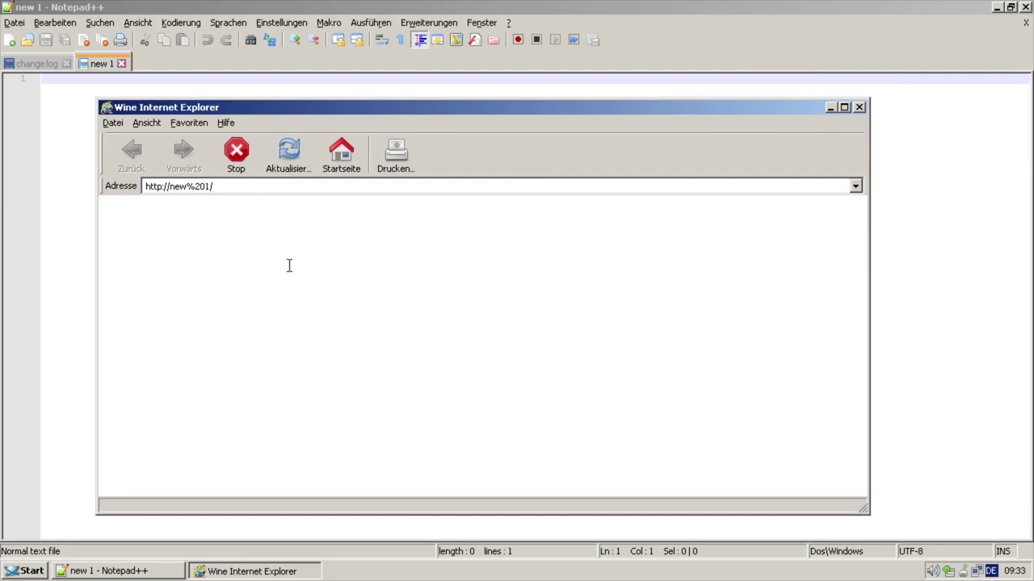
right_click(254, 575)
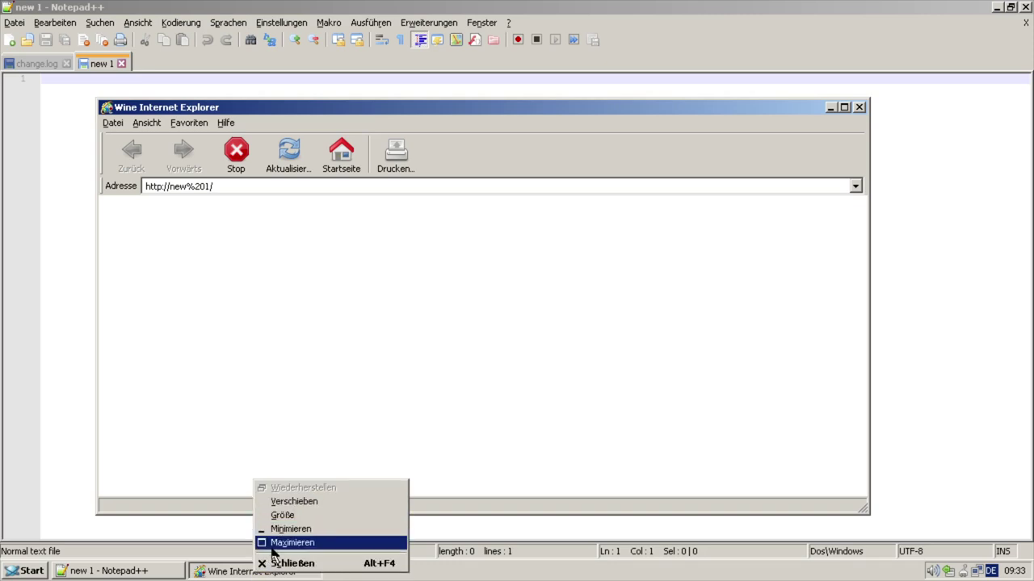
key("Escape")
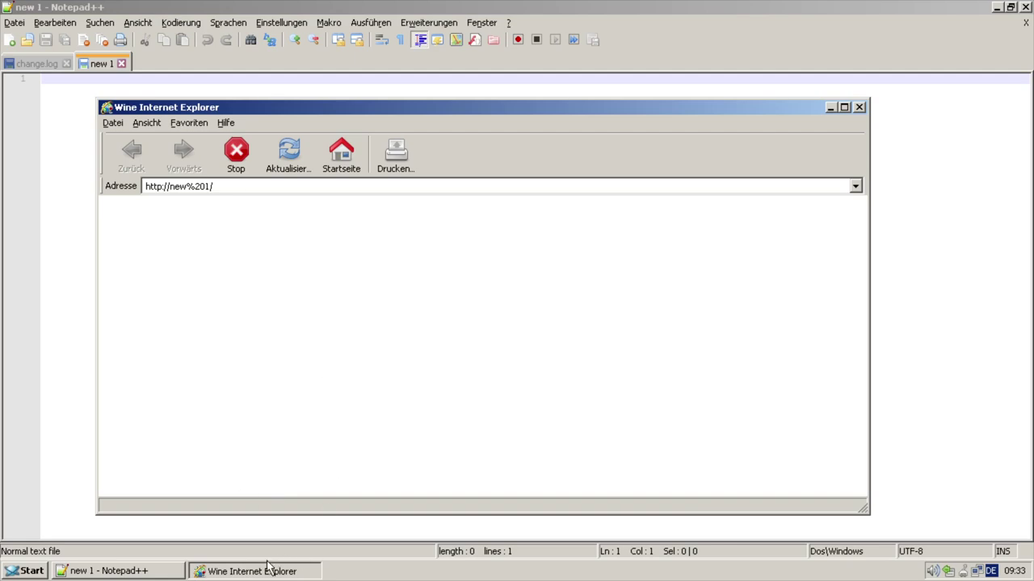
- Go to google.de, open YouTube, and view Help > About Internet Explorer
left_click(235, 191)
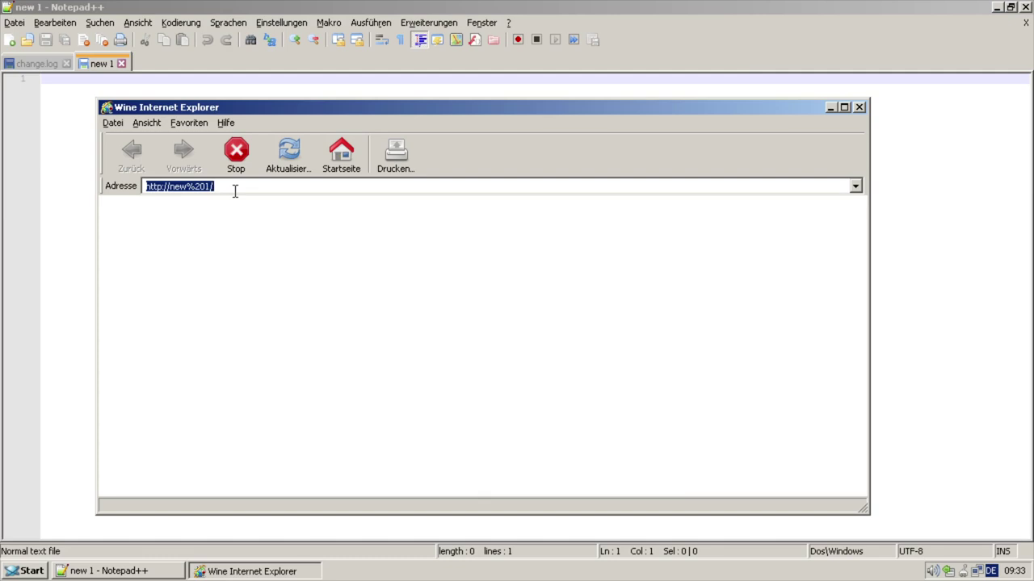
type("google.de")
key("Return")
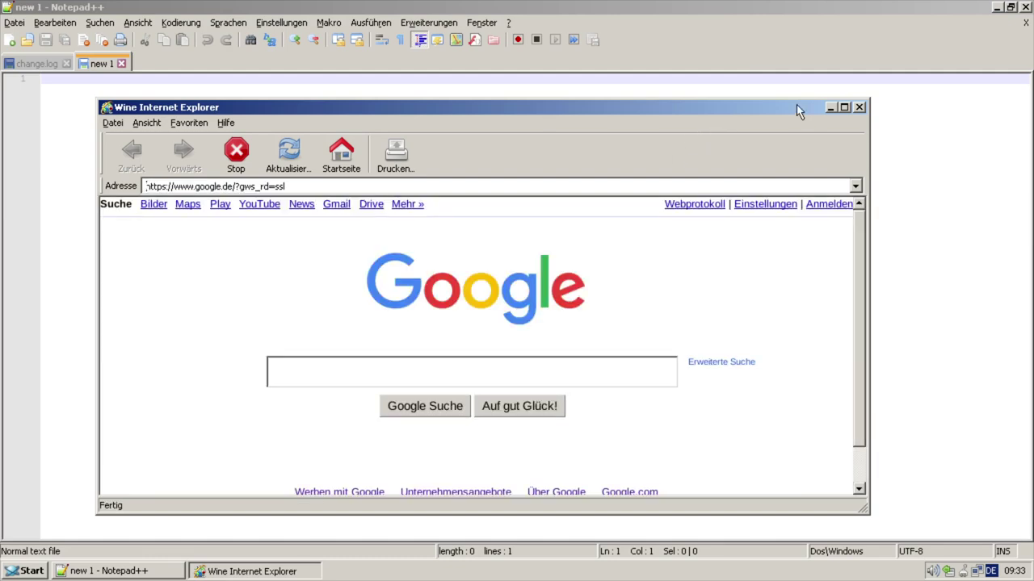
left_click(844, 108)
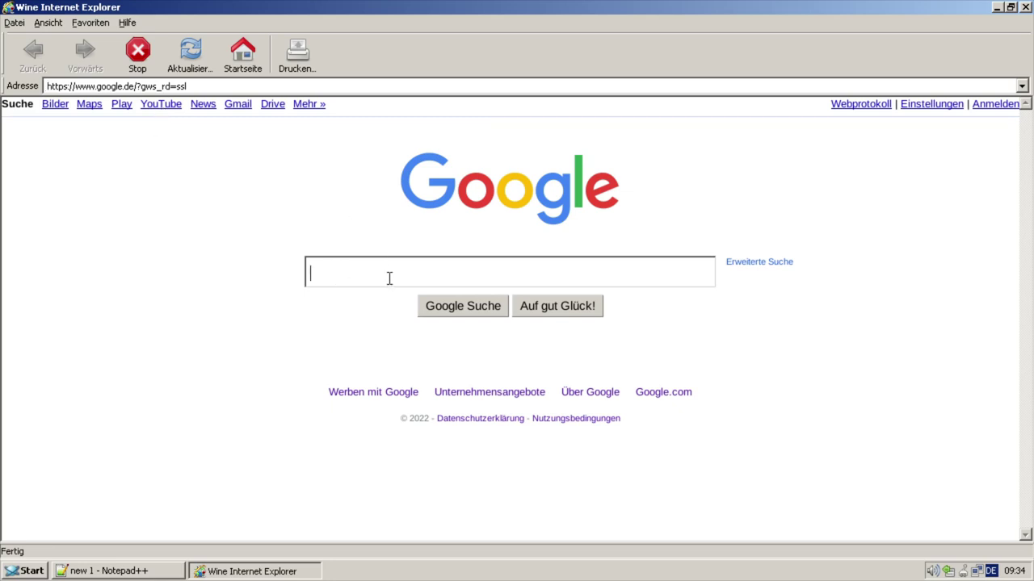
left_click(162, 113)
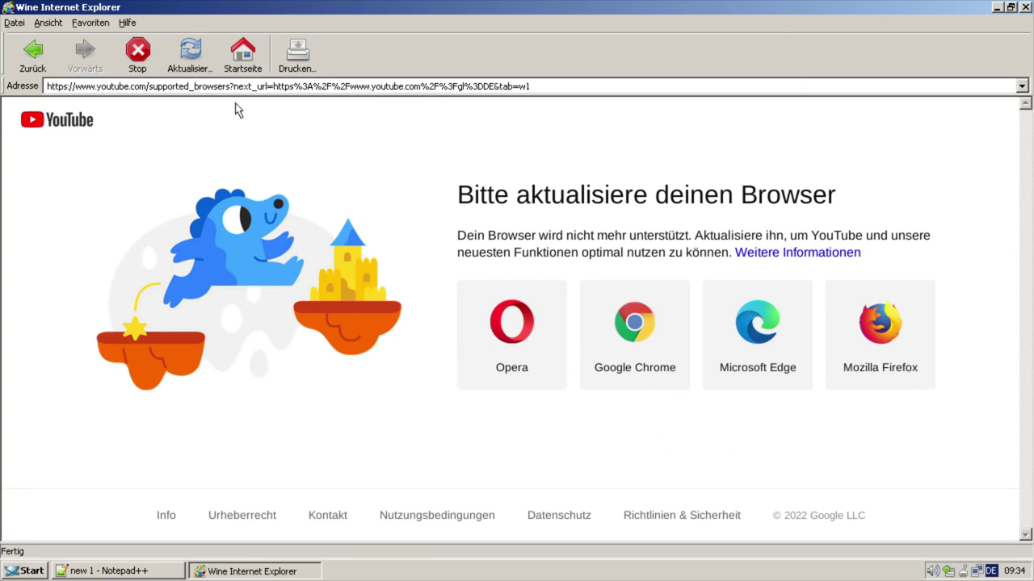
left_click(128, 24)
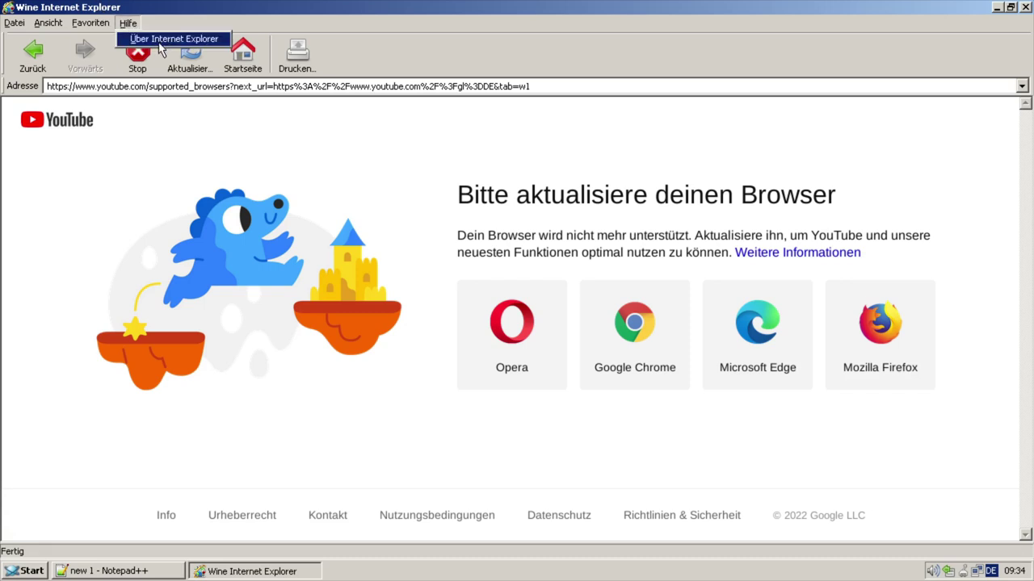
left_click(162, 40)
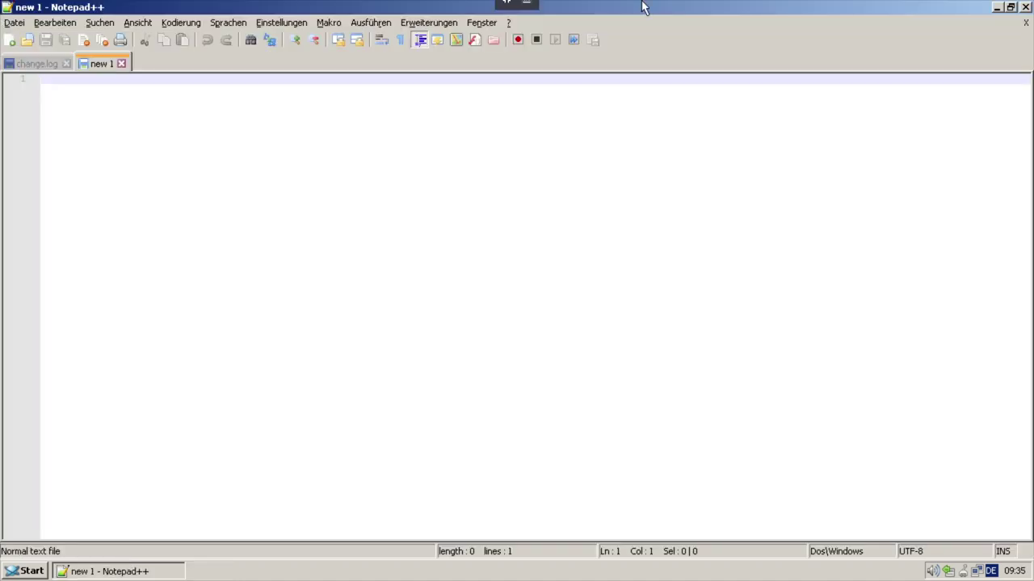
- Close Notepad++, launch VLC and pick the Big Buck Bunny video file
left_click(1024, 7)
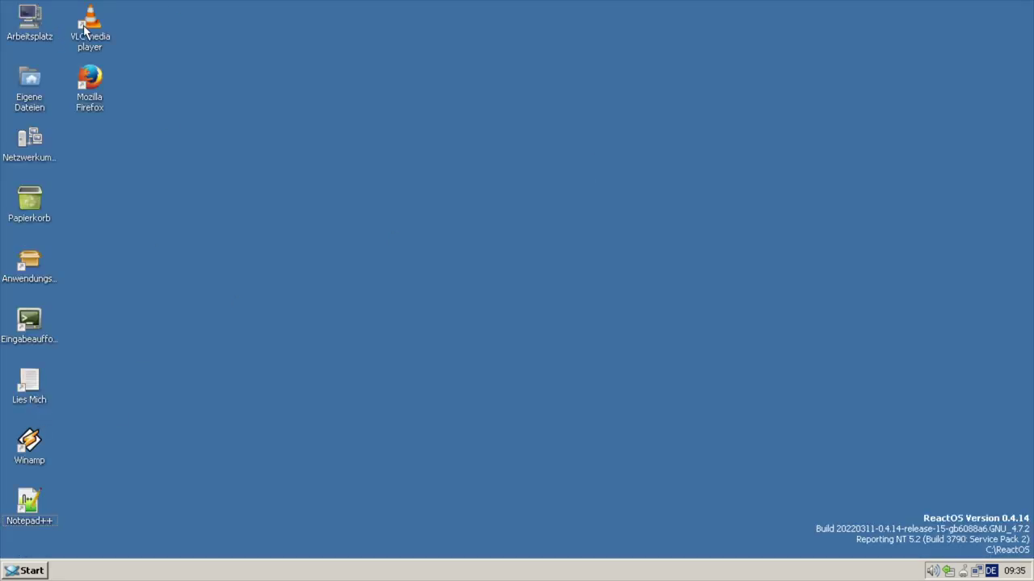
double_click(84, 31)
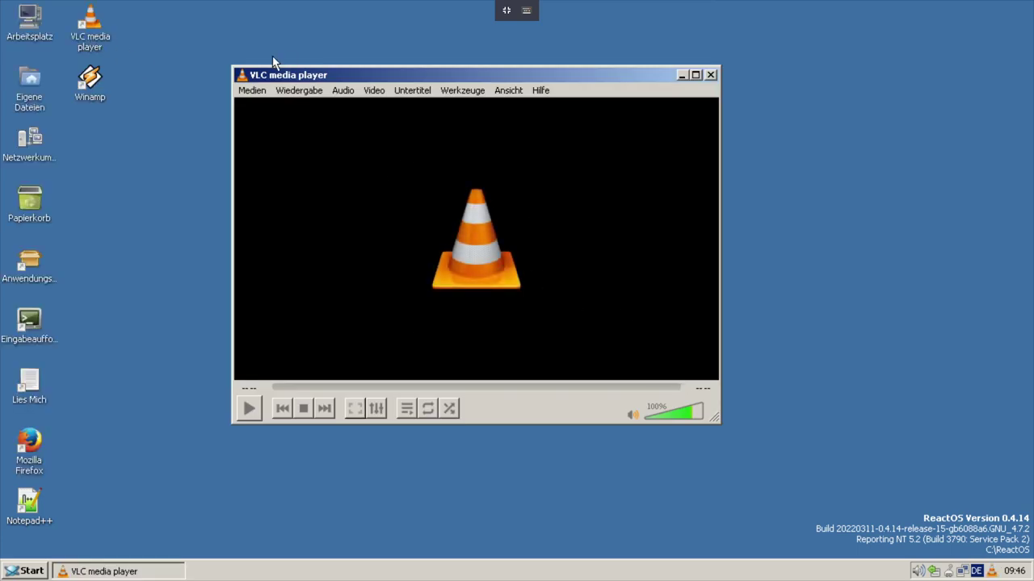
left_click(263, 92)
left_click(270, 107)
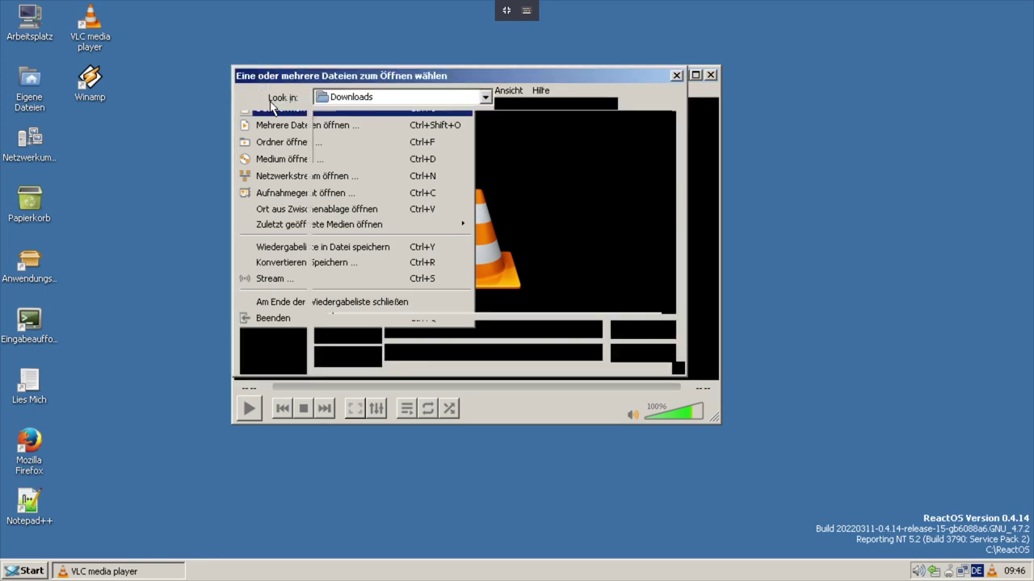
left_click(410, 129)
- Play Big Buck Bunny, dismiss the resume prompt, enlarge the window slightly, then close VLC
left_click(642, 331)
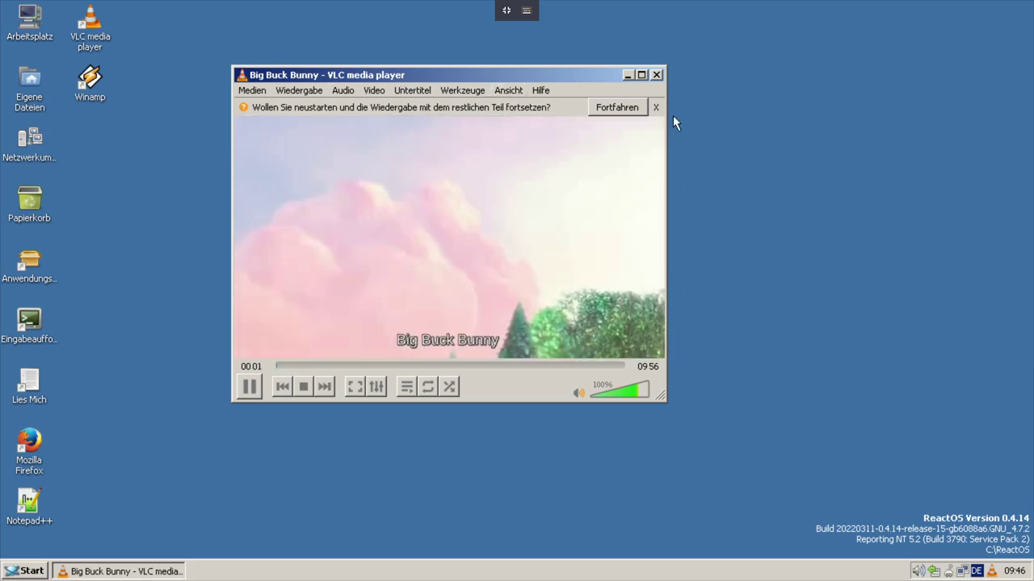
left_click(656, 108)
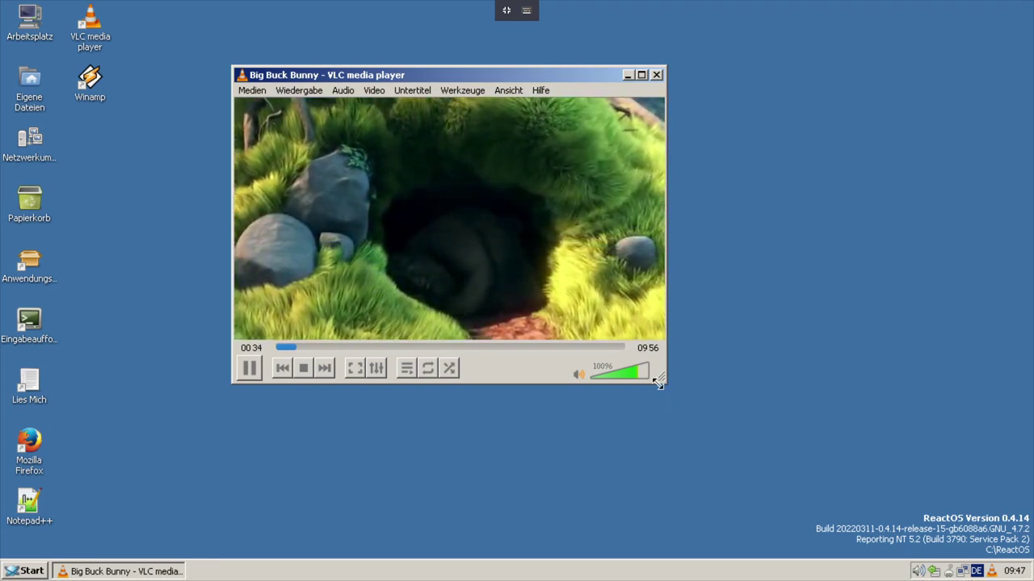
left_click_drag(660, 378, 788, 449)
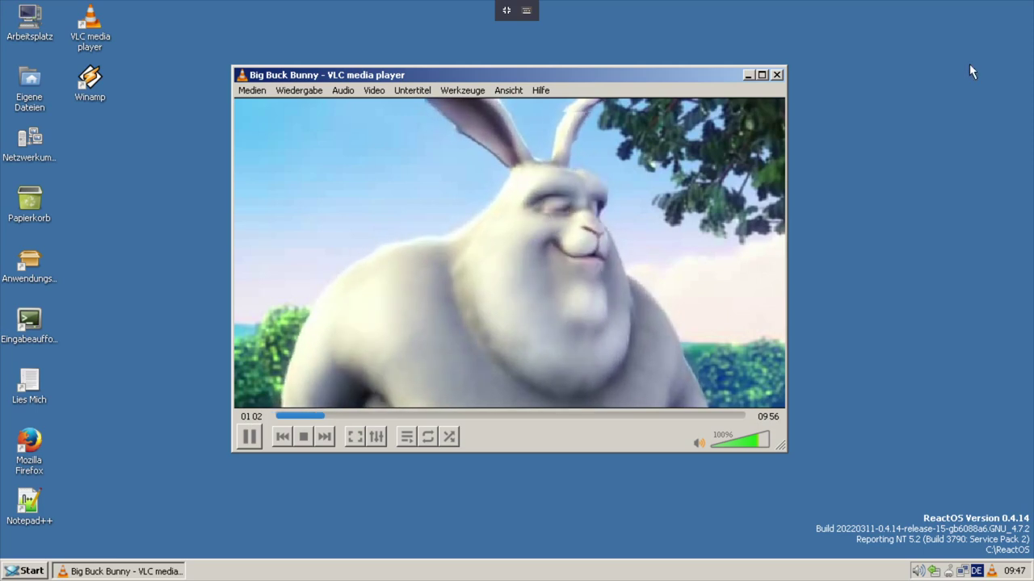
left_click(777, 75)
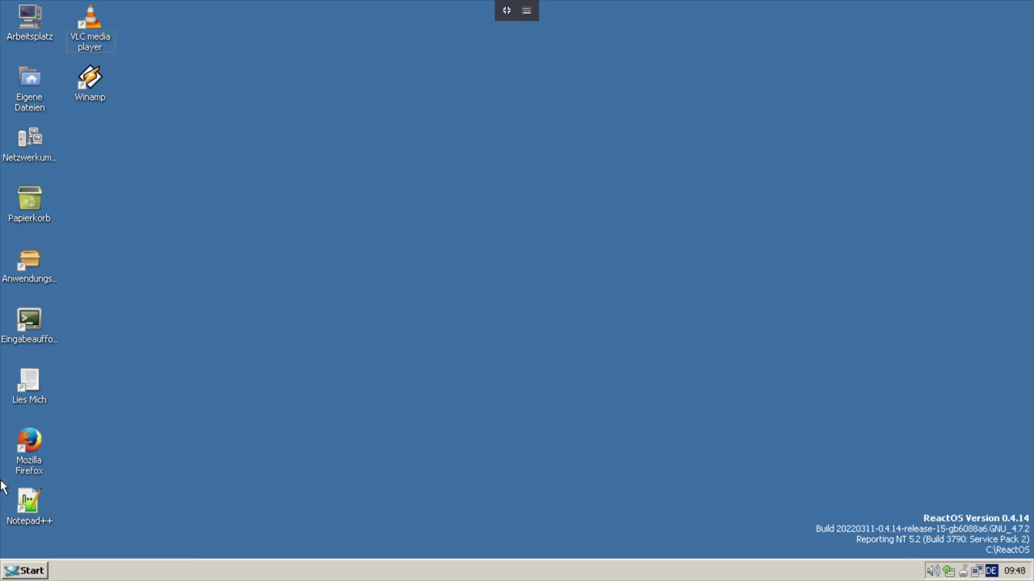
- Start Firefox from its desktop shortcut and load youtube.com in the address bar
left_click(31, 454)
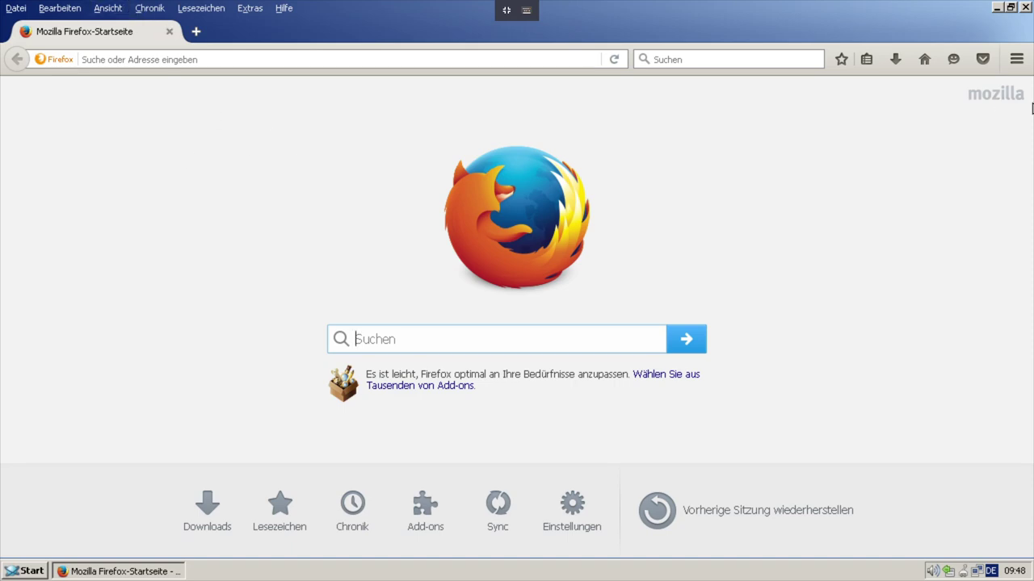
left_click(1017, 60)
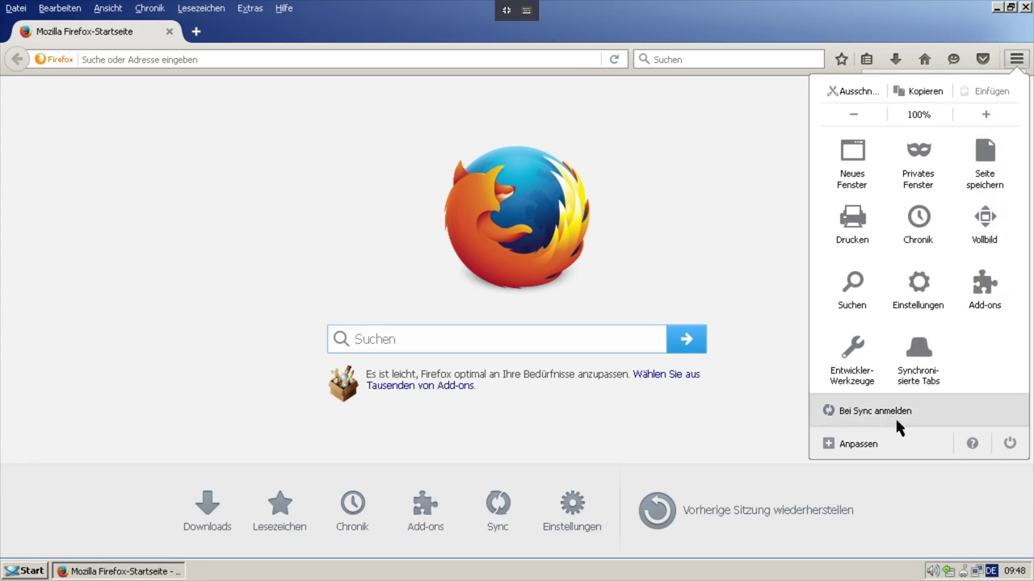
left_click(333, 64)
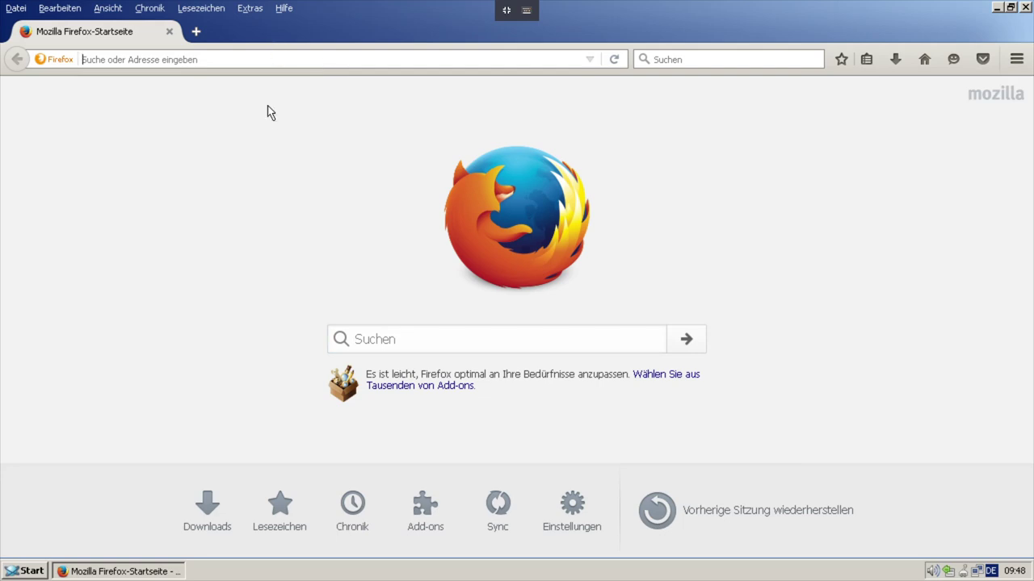
type("youtube")
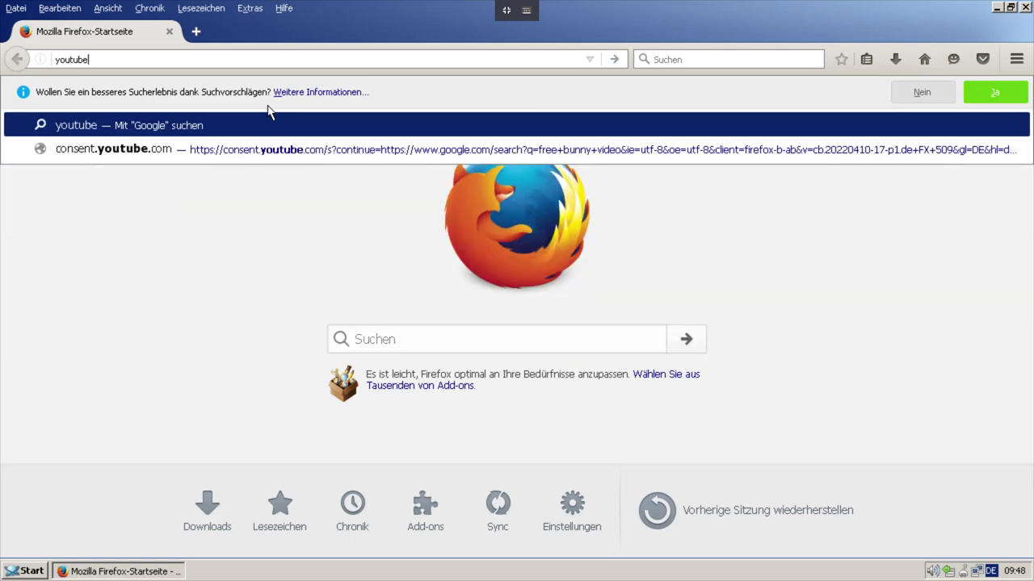
type(".com")
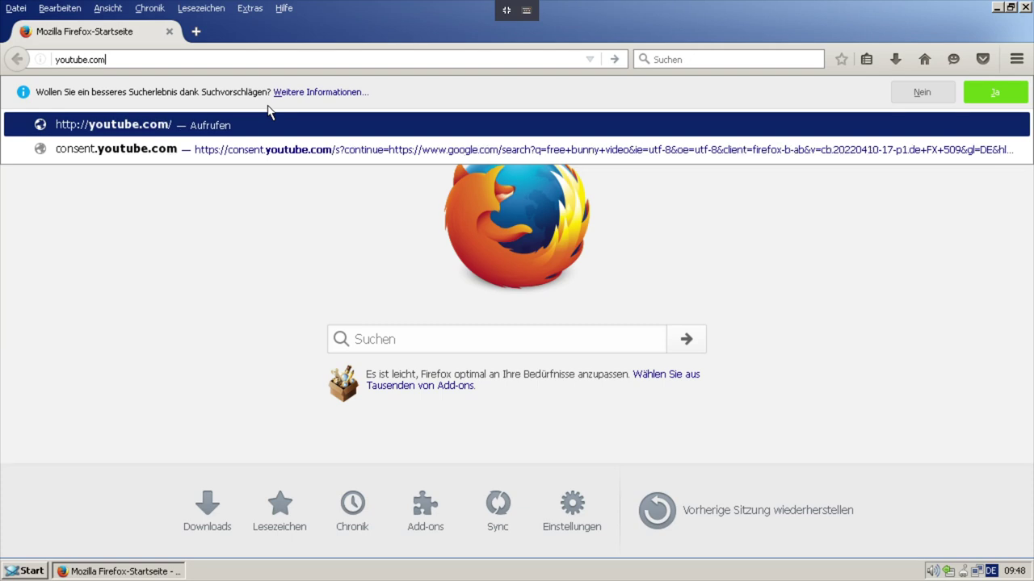
key("Return")
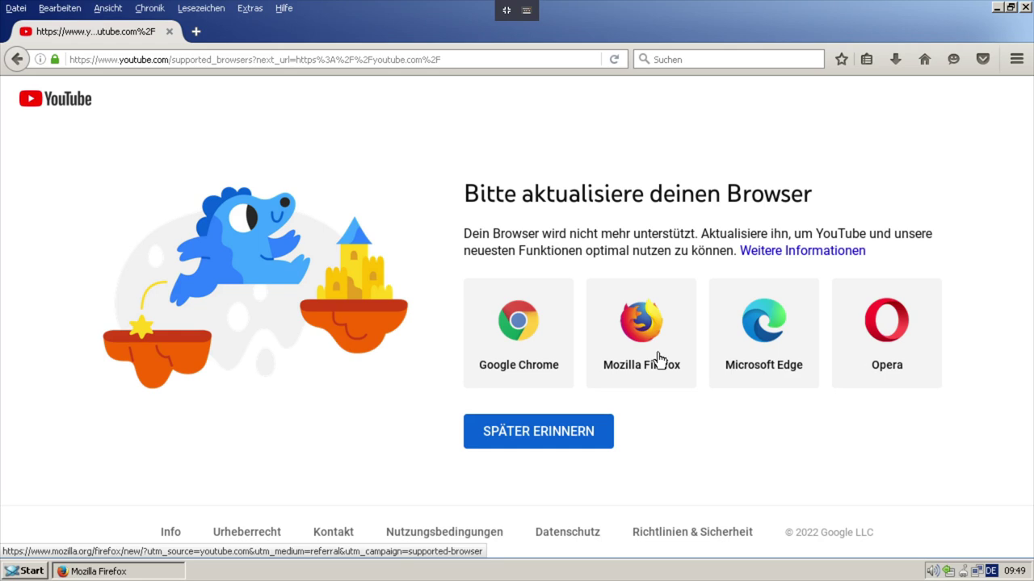
- Open About Firefox from the Help menu to see version 48.0.2, then restart to finish the update
left_click(1016, 58)
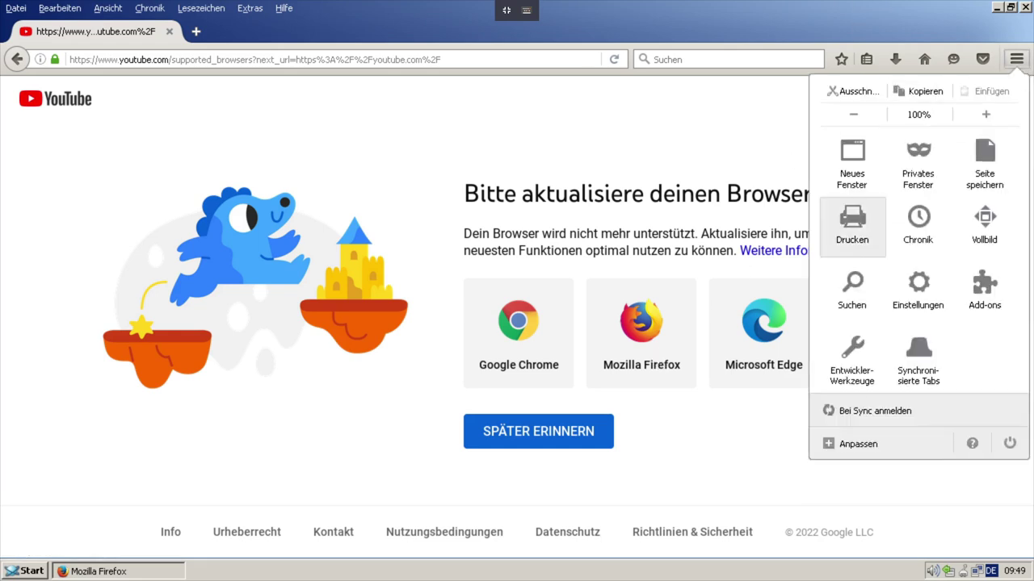
left_click(988, 449)
left_click(880, 258)
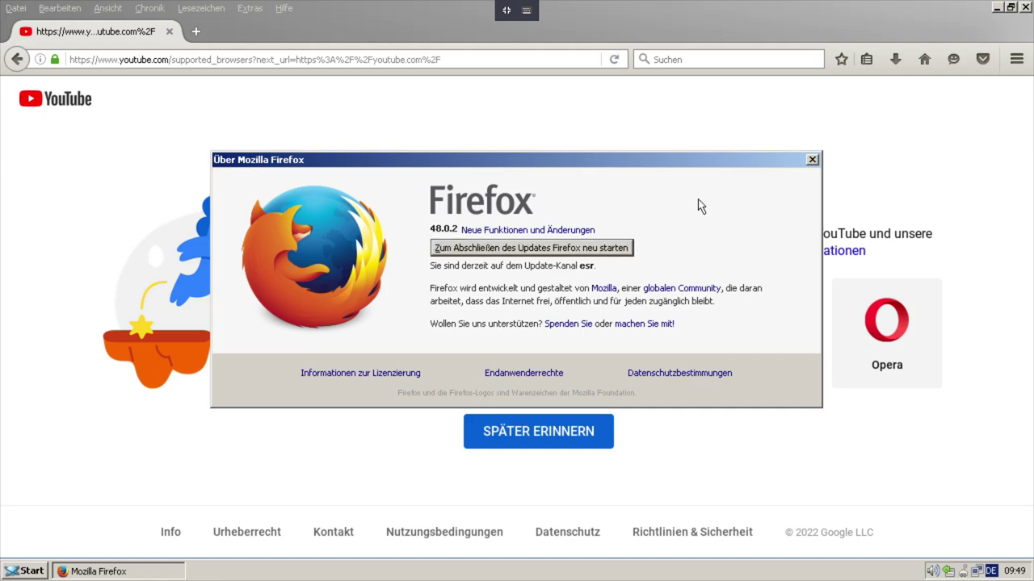
left_click(488, 253)
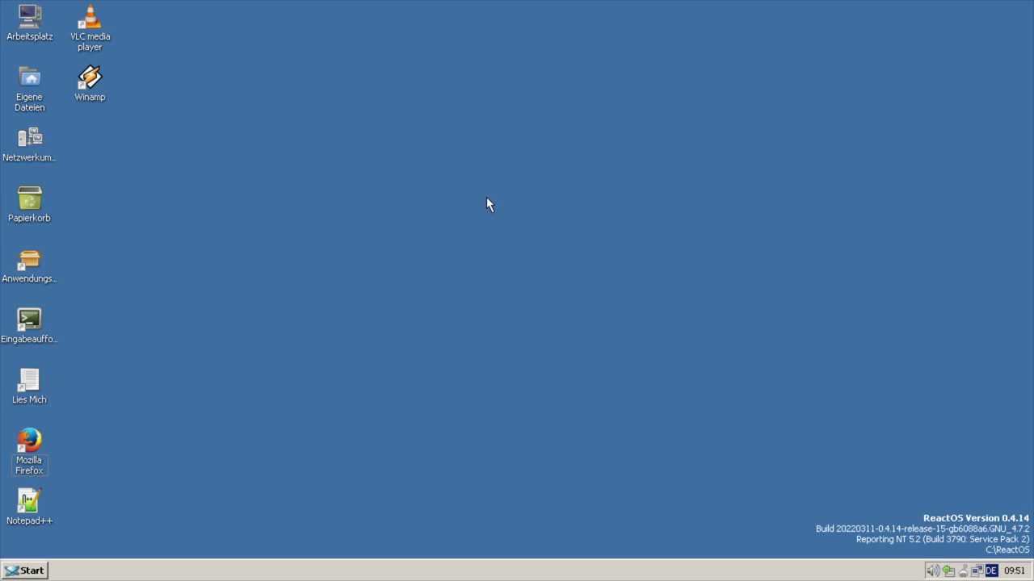
- Open Display Properties from the desktop menu and go to the Darstellung (Appearance) page
right_click(403, 266)
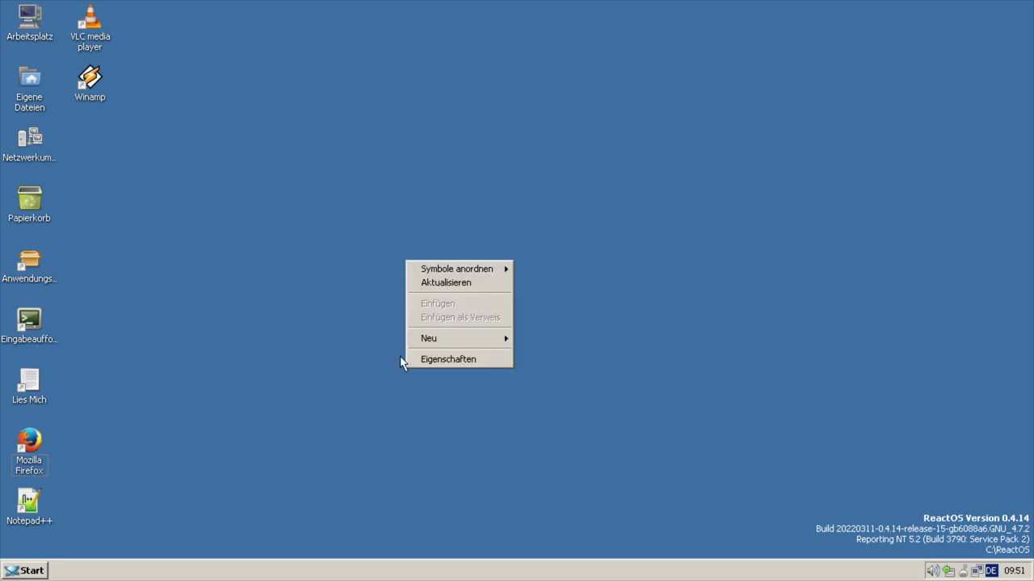
left_click(420, 355)
left_click_drag(157, 14, 598, 78)
left_click(595, 99)
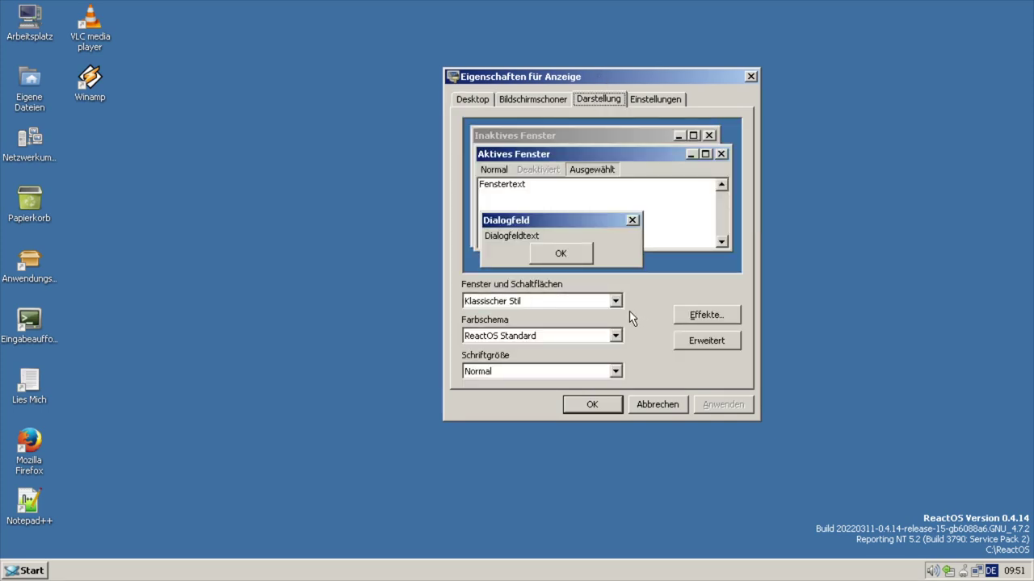
- Choose Aero Style with the Mistic colour scheme and Normal font size, and apply it
left_click(618, 301)
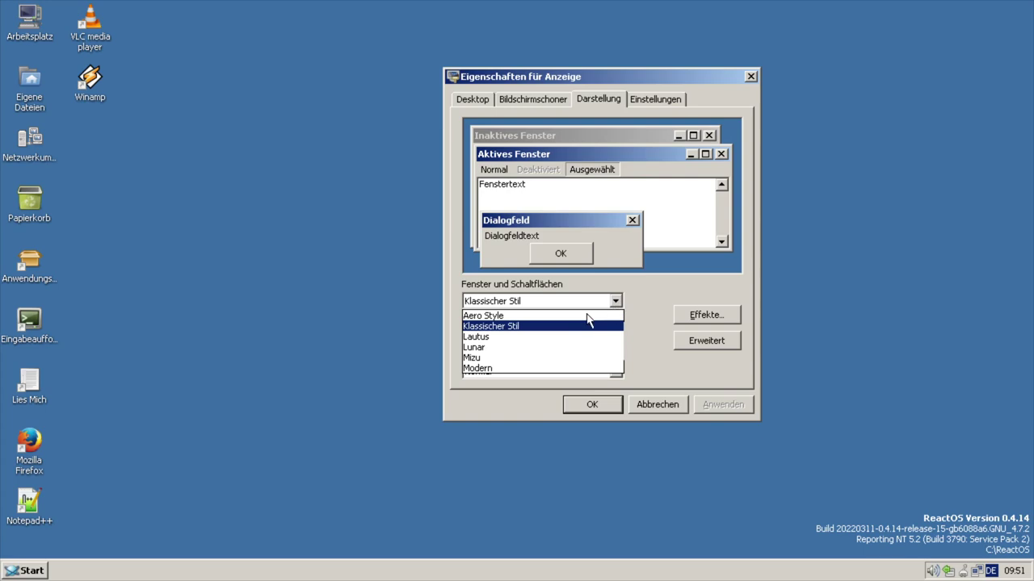
left_click(510, 316)
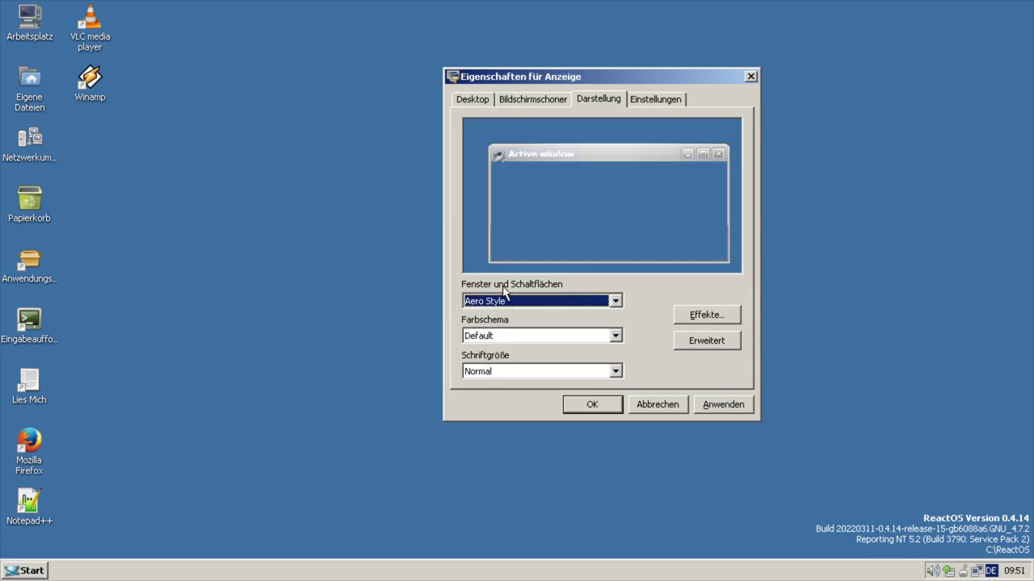
left_click(616, 302)
left_click(614, 304)
left_click(616, 301)
left_click(617, 307)
left_click(603, 339)
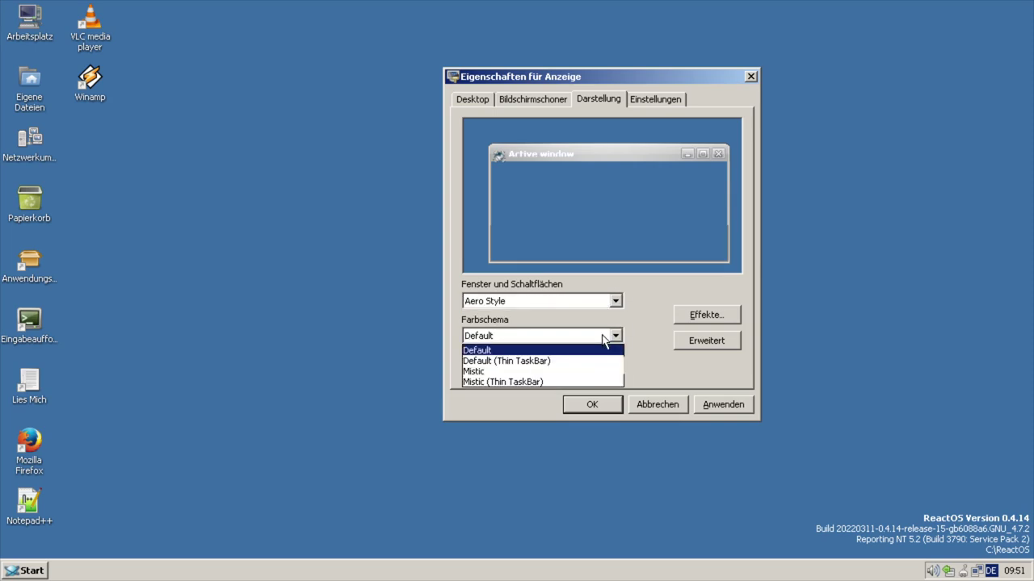
left_click(561, 372)
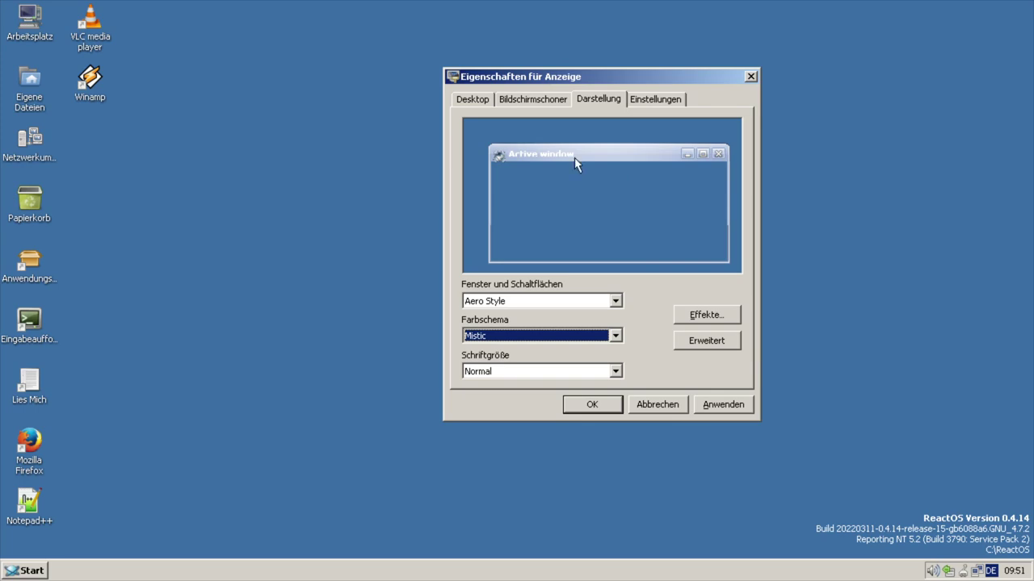
left_click(541, 375)
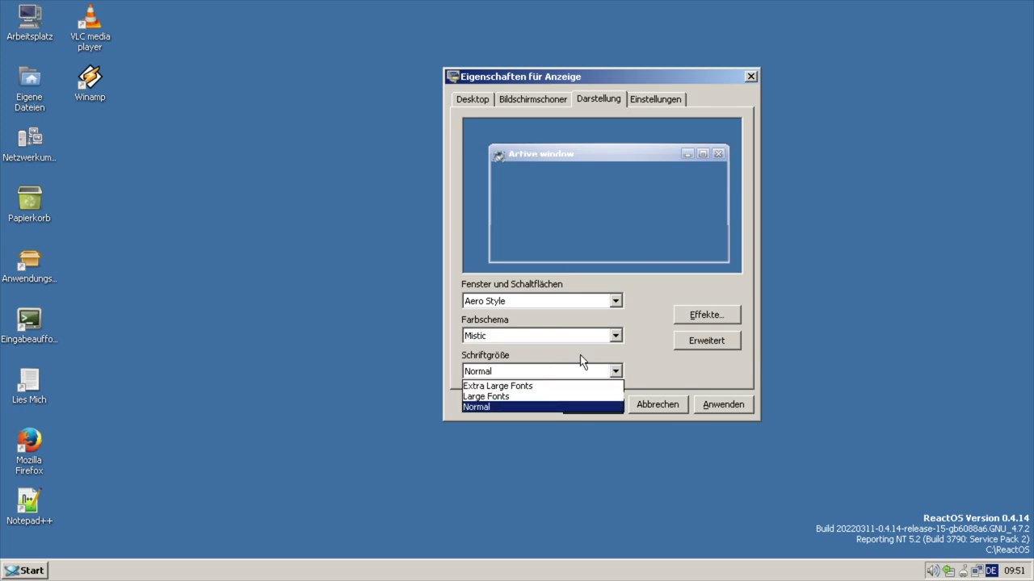
left_click(657, 364)
left_click(724, 405)
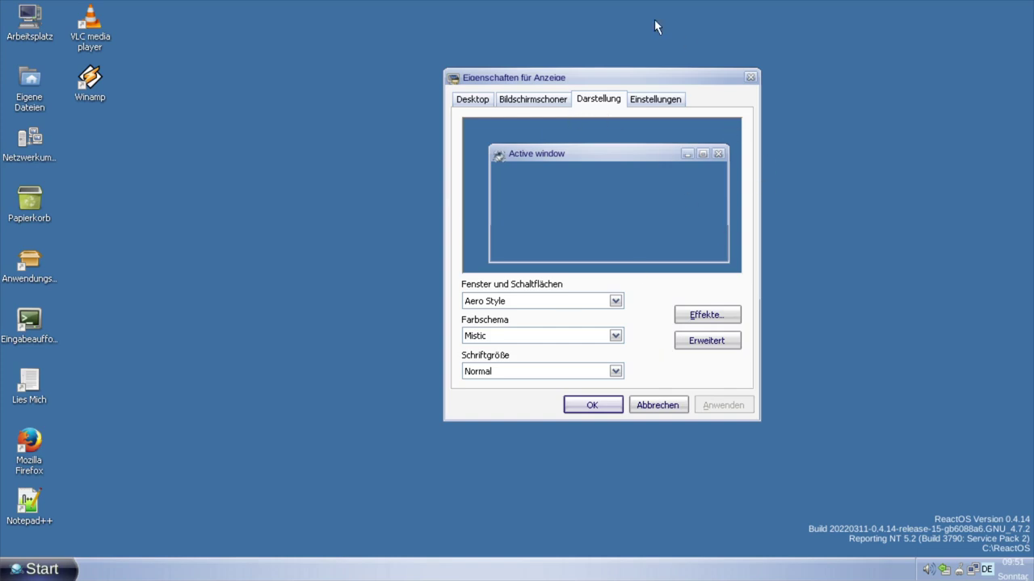
- Preview the Aero Style theme in the Start menu and its programs list
left_click(62, 564)
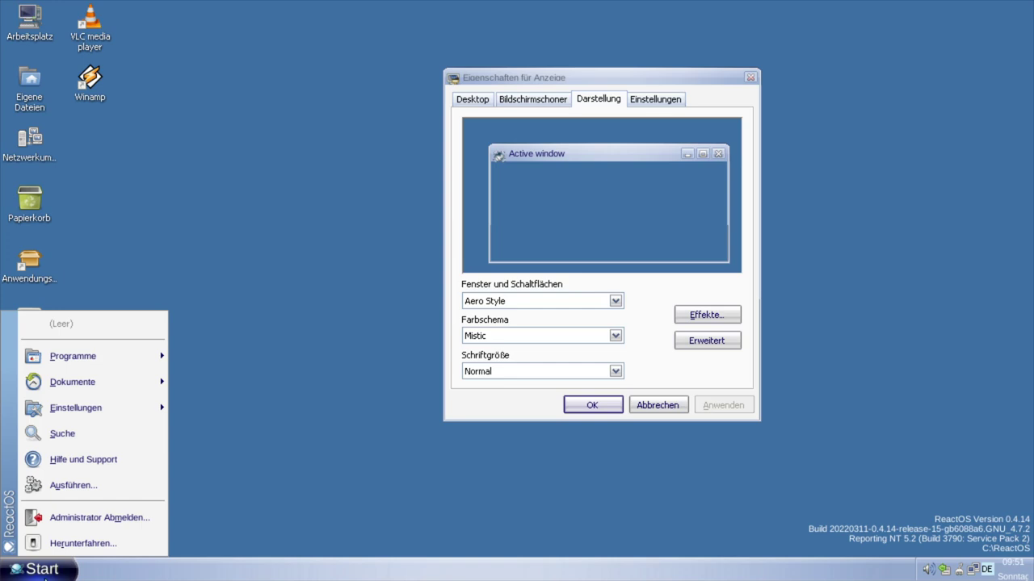
left_click(65, 573)
left_click(64, 573)
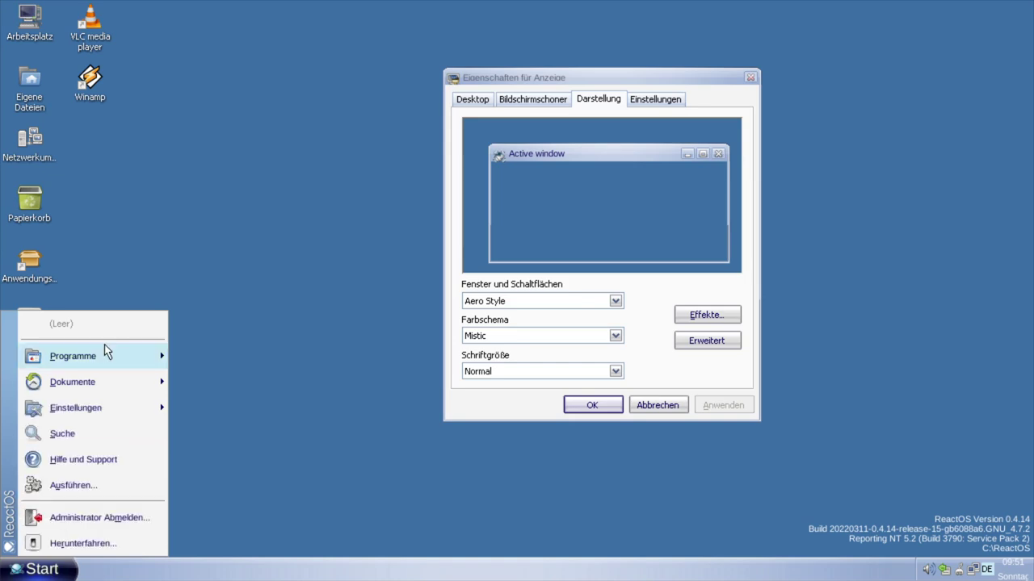
mouse_move(126, 356)
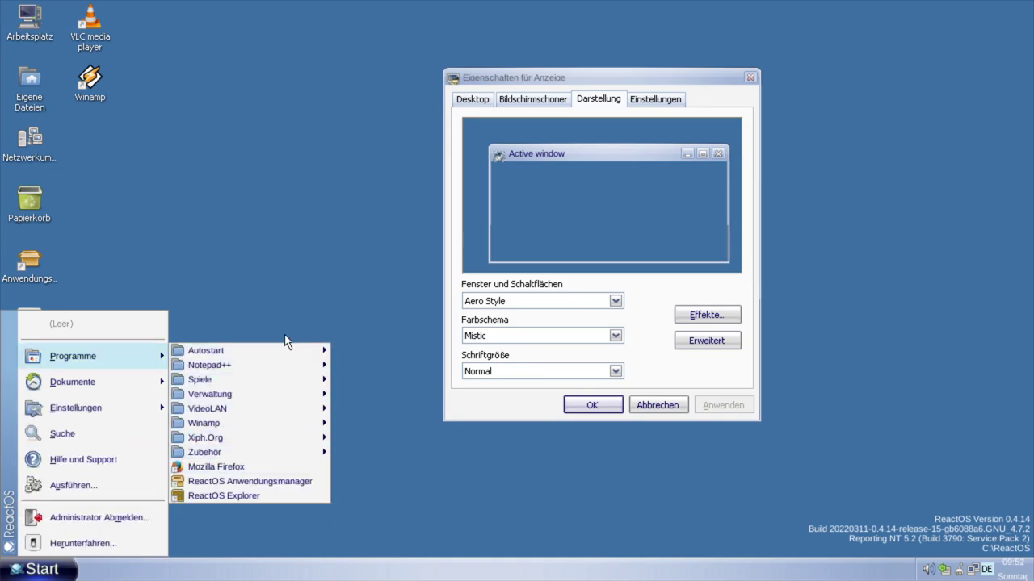
left_click(653, 317)
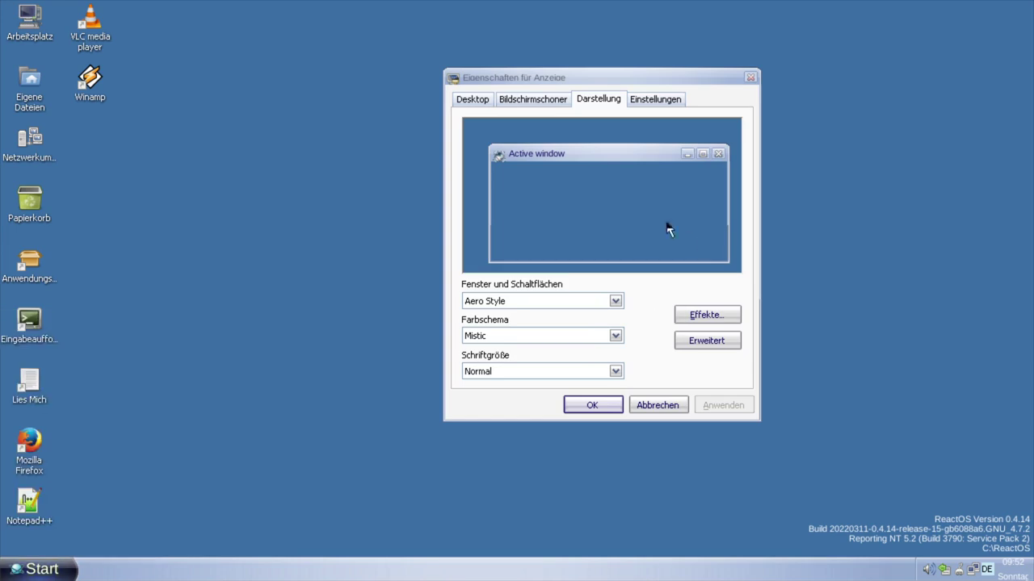
- Switch the colour scheme to Default and apply it, keeping Aero Style
left_click(582, 307)
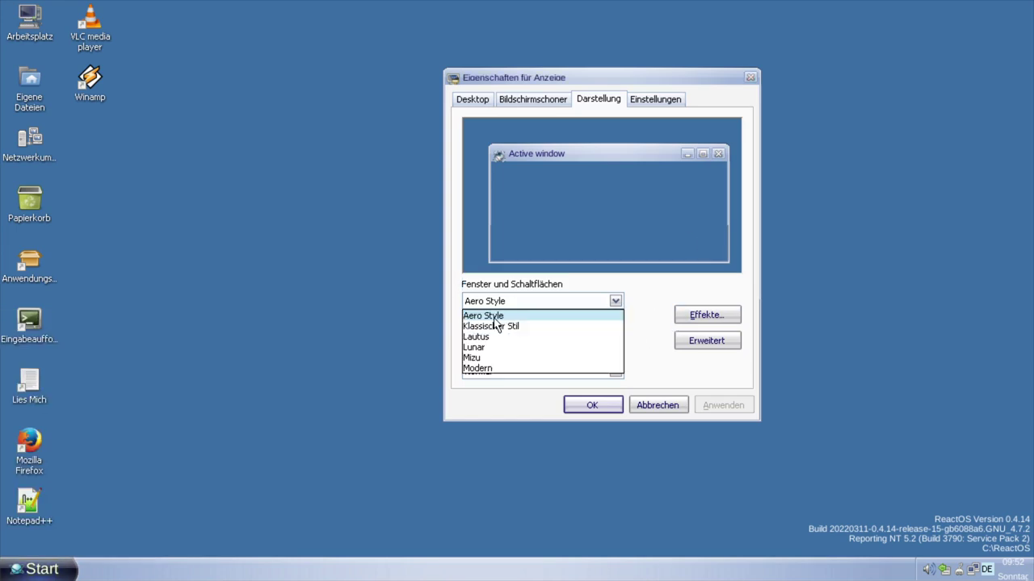
left_click(147, 419)
left_click(525, 336)
left_click(526, 357)
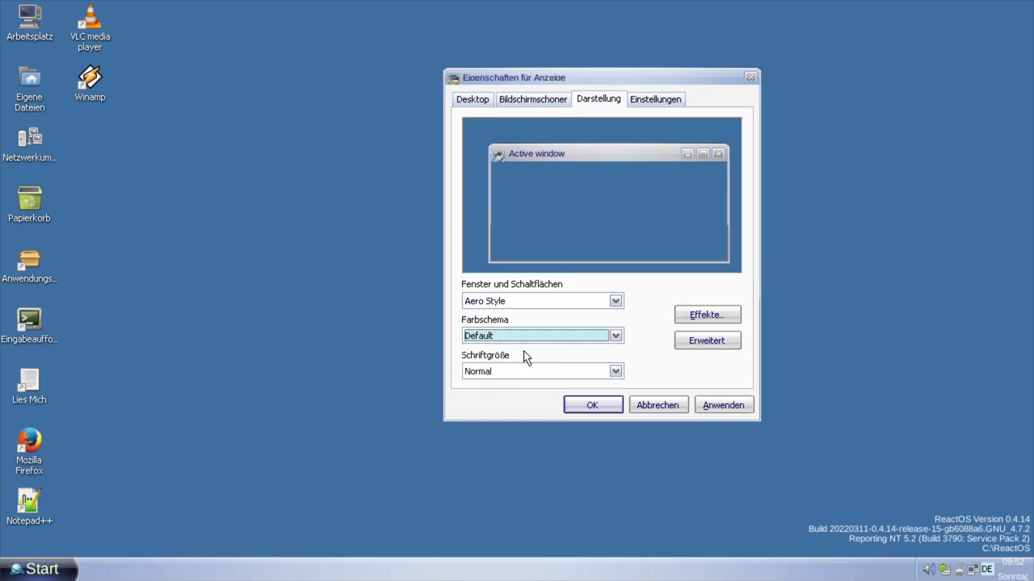
left_click(715, 405)
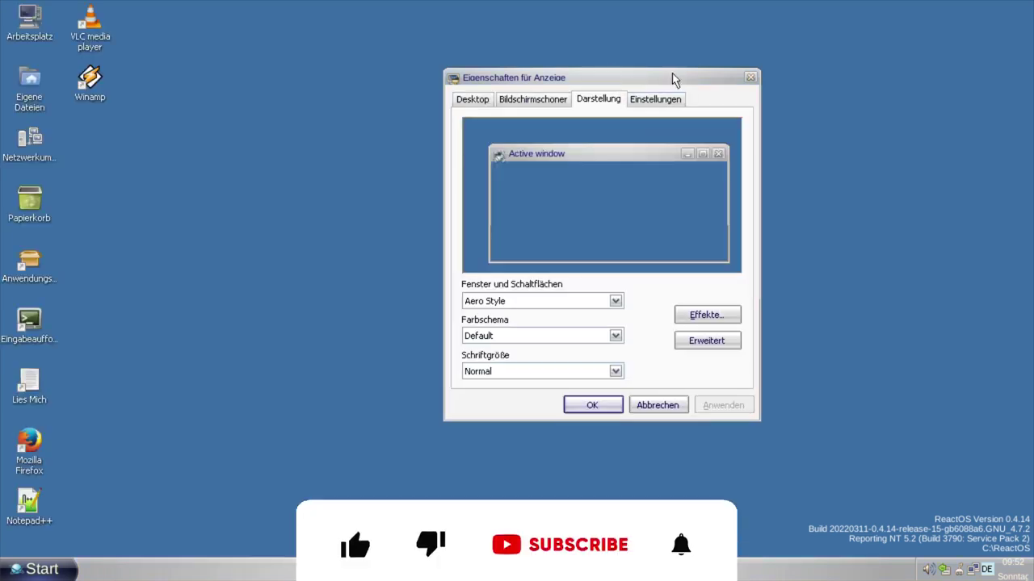
- Check the Start menu once more, then confirm Display Properties with OK to keep Aero Style
left_click(66, 574)
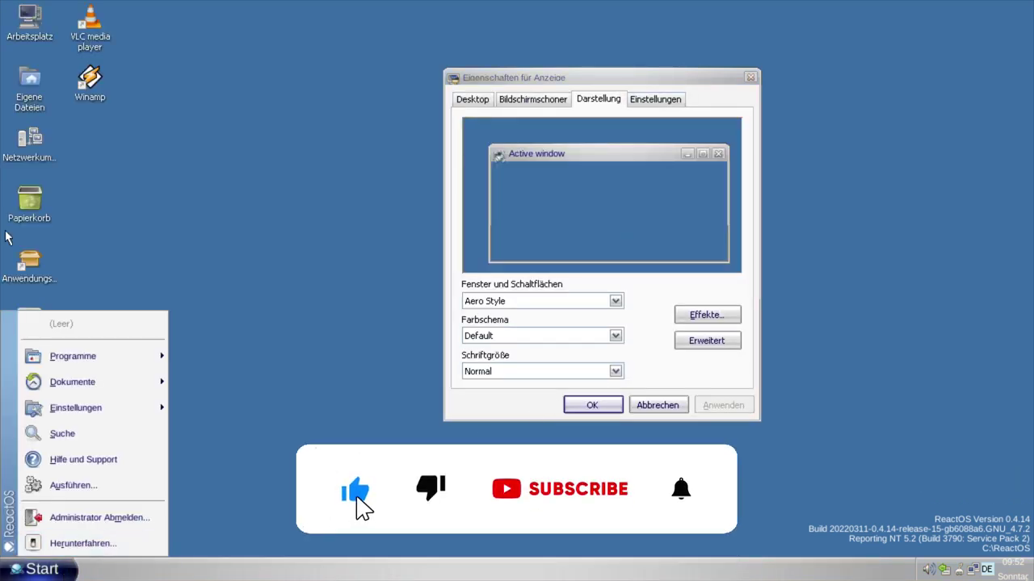
left_click(664, 412)
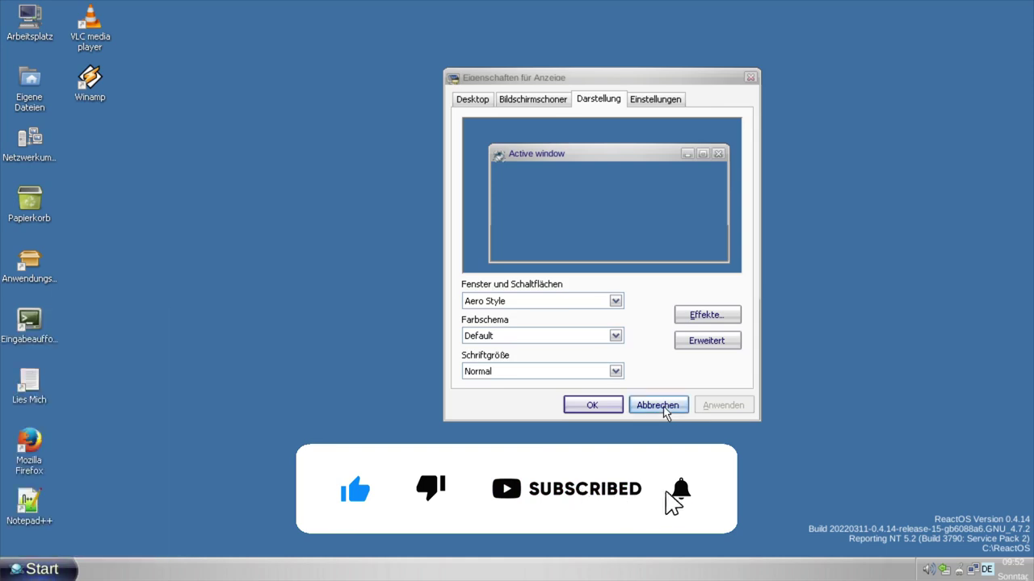
left_click(591, 406)
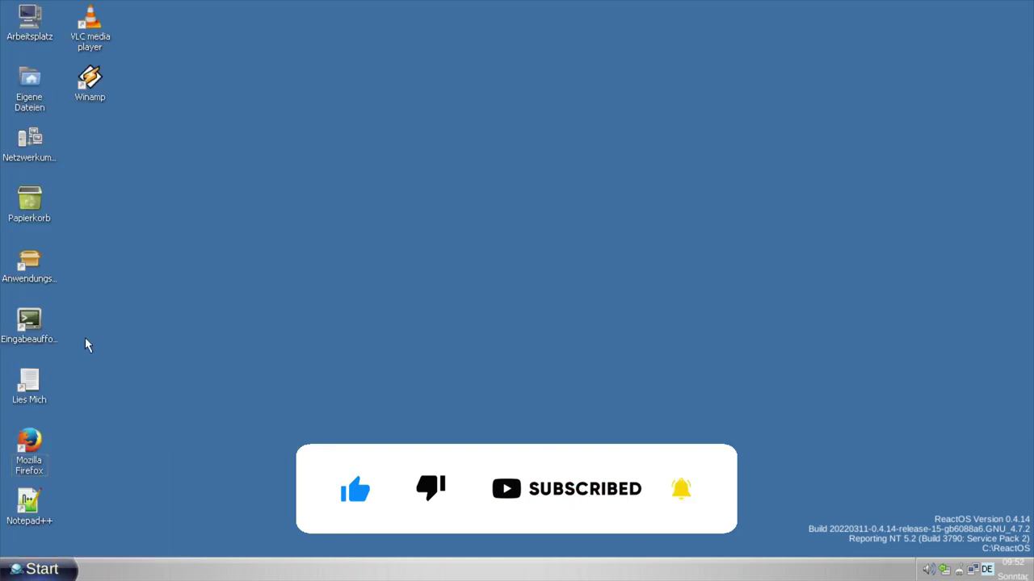